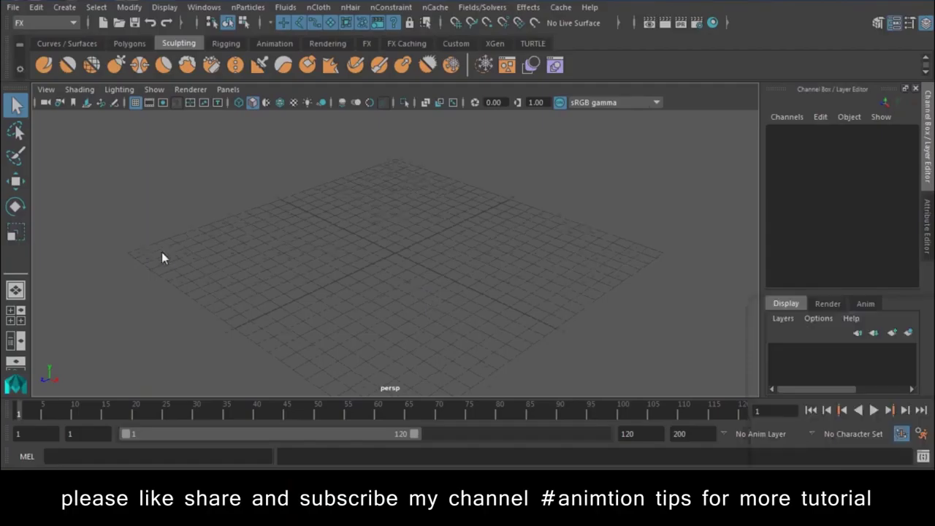
Create an nParticle emitter at the origin from the nParticles menu.
left_click_drag(161, 252, 273, 264, "alt")
left_click_drag(296, 200, 406, 269, "alt")
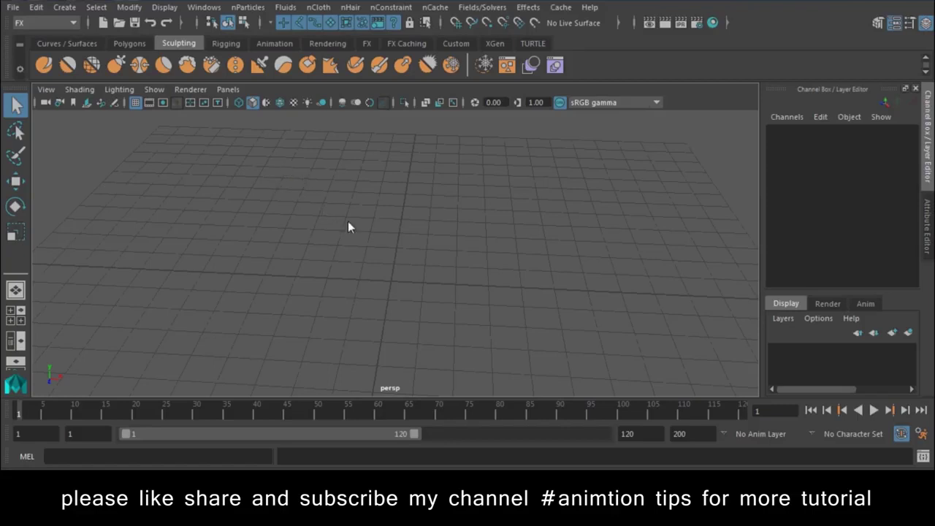
mouse_move(315, 252)
left_mouse_down("alt")
mouse_move(463, 248)
mouse_move(371, 259)
left_mouse_up("alt")
left_click(196, 10)
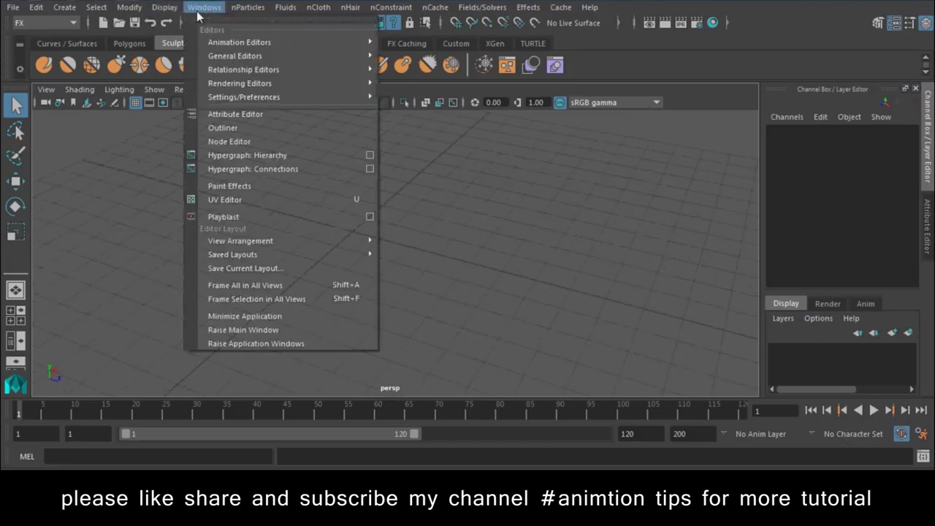
mouse_move(247, 7)
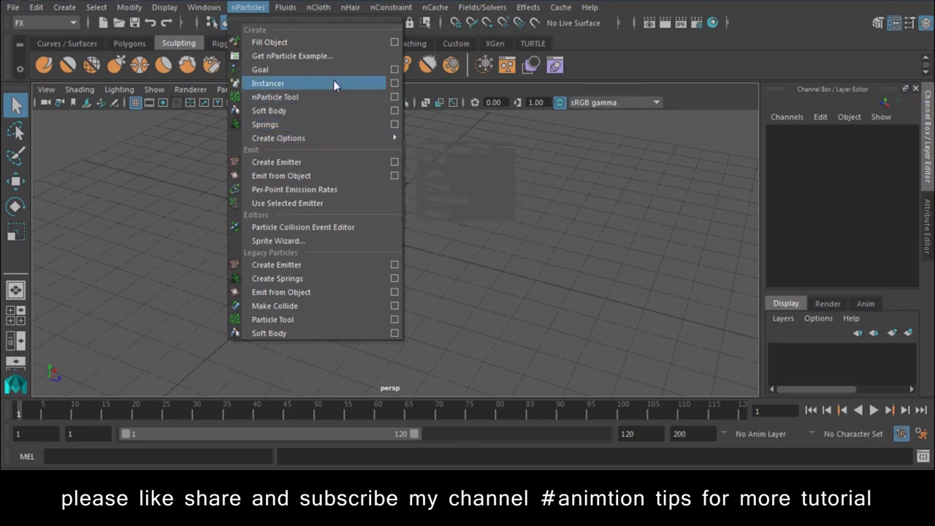
left_click(305, 164)
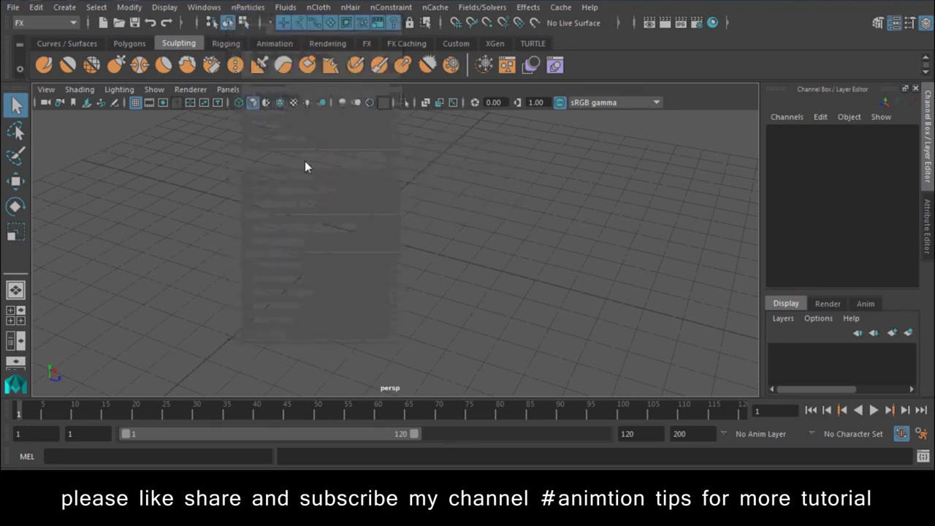
Play the emission to watch particles appear, then stop and select nParticle1.
left_click(874, 411)
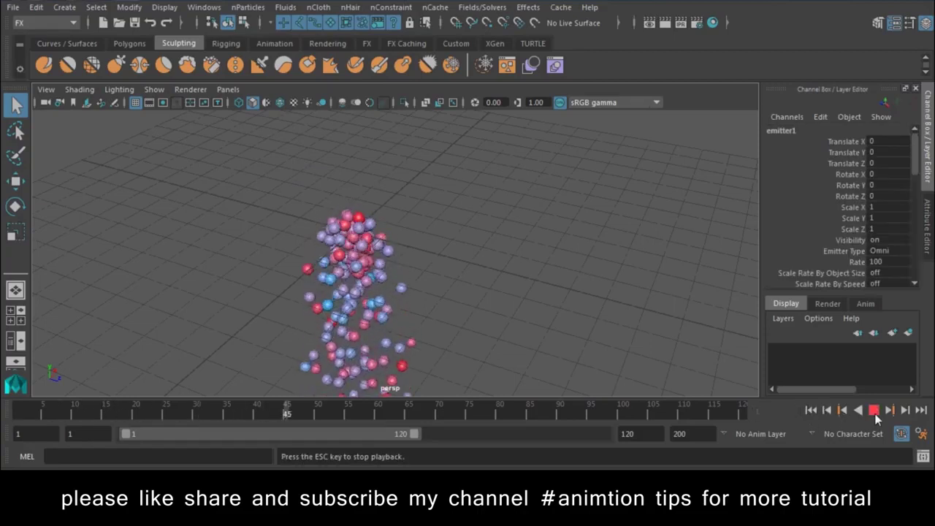
mouse_move(481, 311)
left_mouse_down("alt")
mouse_move(373, 252)
mouse_move(549, 277)
left_mouse_up("alt")
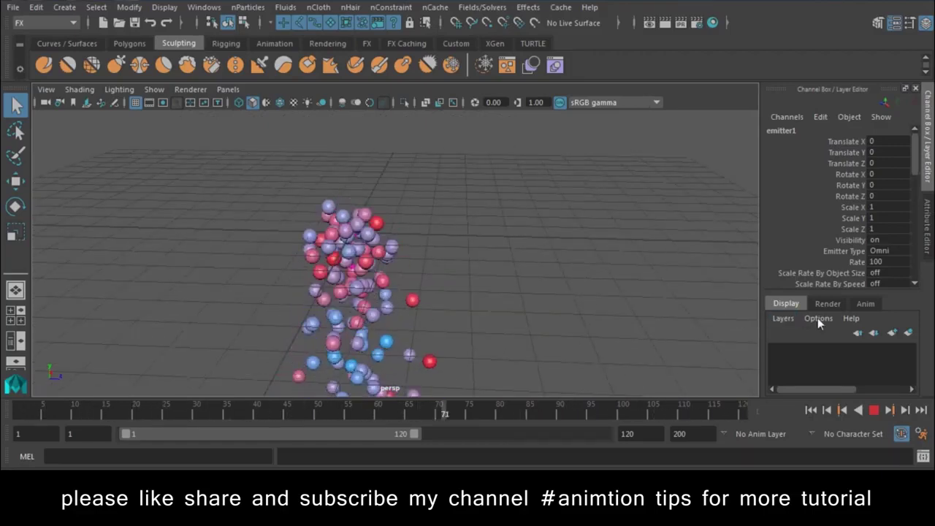
key("Escape")
left_click(373, 259)
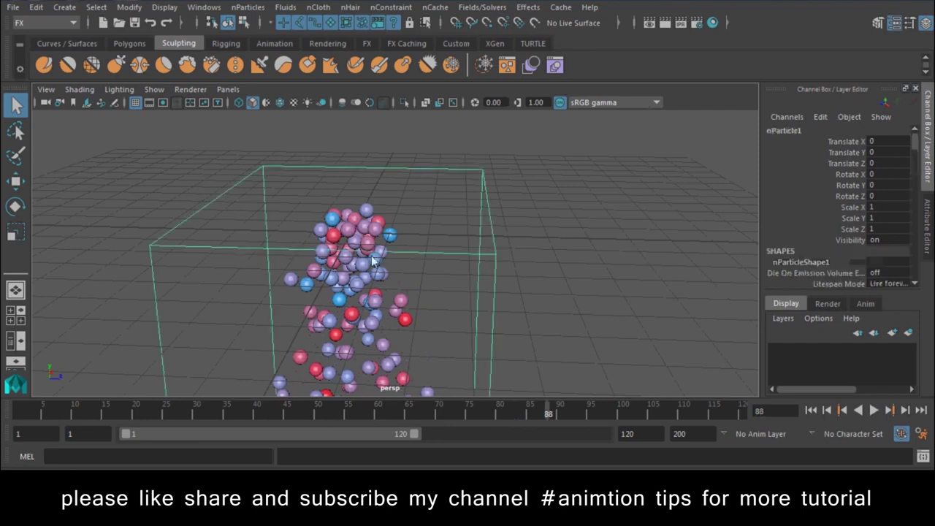
Switch emitter1 to a Directional emitter and replay the emission from the start.
left_click(923, 228)
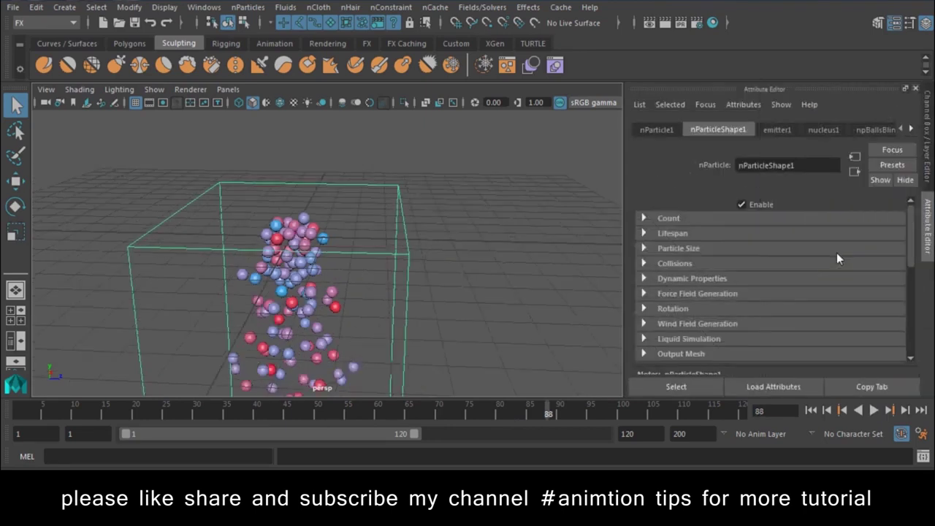
left_click(777, 130)
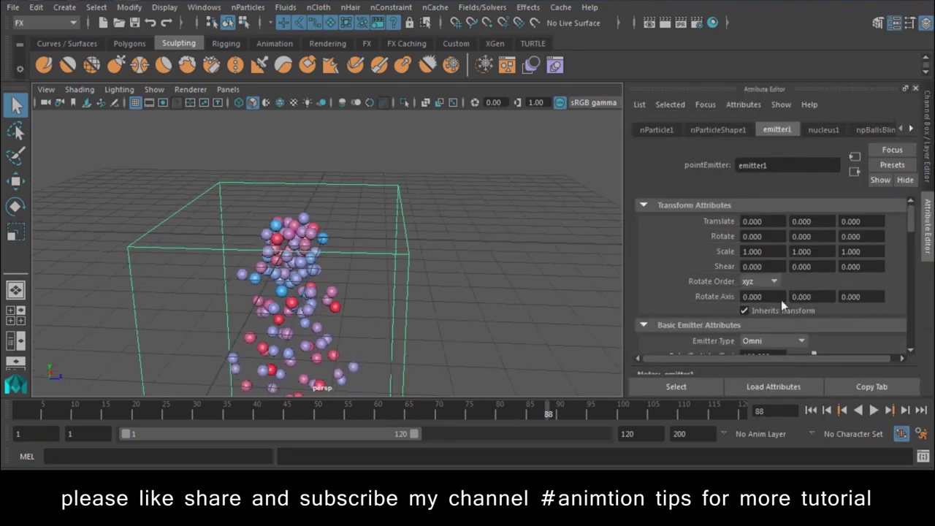
scroll(781, 299, "down", 2)
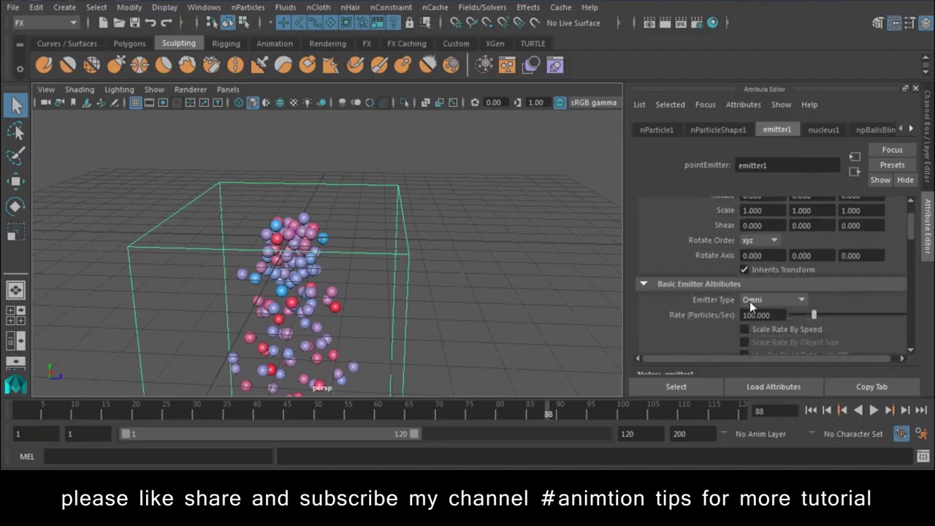
left_click(768, 299)
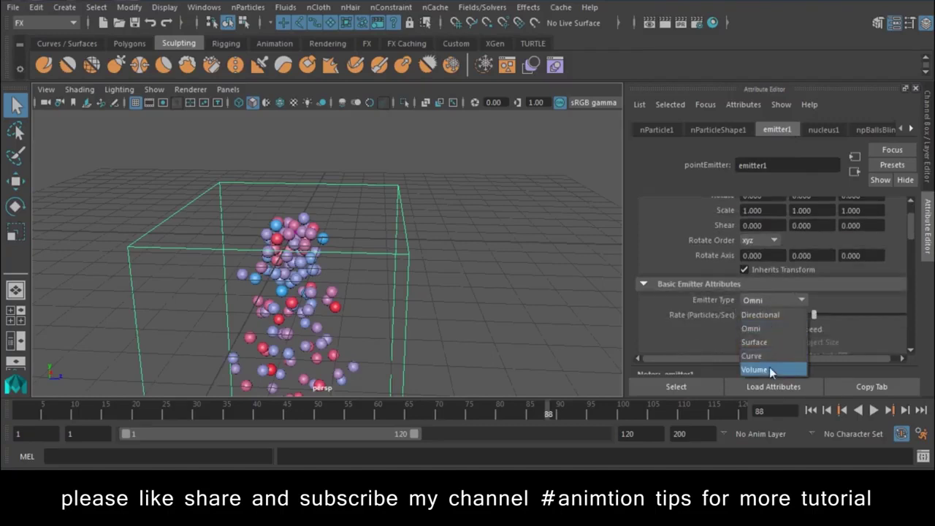
left_click(781, 314)
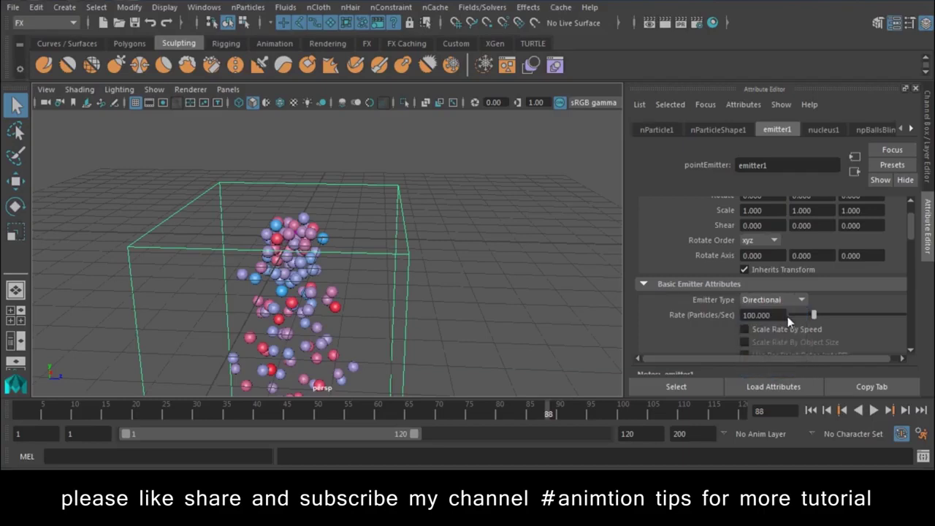
left_click(810, 409)
left_click(873, 410)
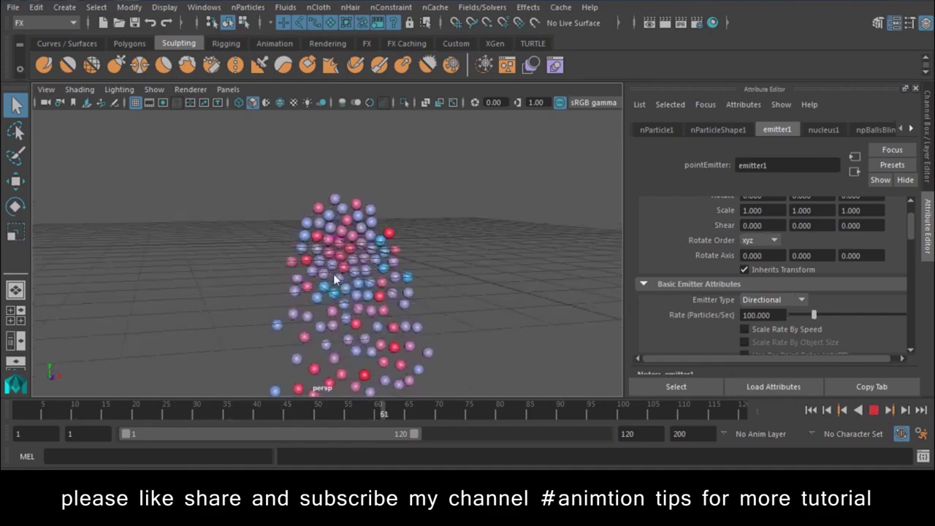
Aim emission along Direction X with Speed 50 and Spread raised to 0.191.
scroll(866, 309, "down", 3)
scroll(867, 309, "down", 3)
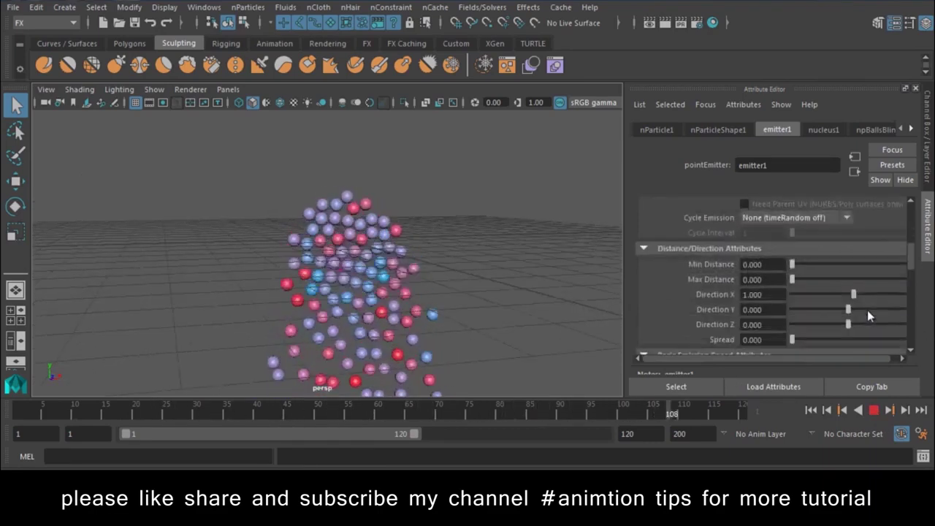
scroll(867, 309, "down", 1)
left_click(752, 254)
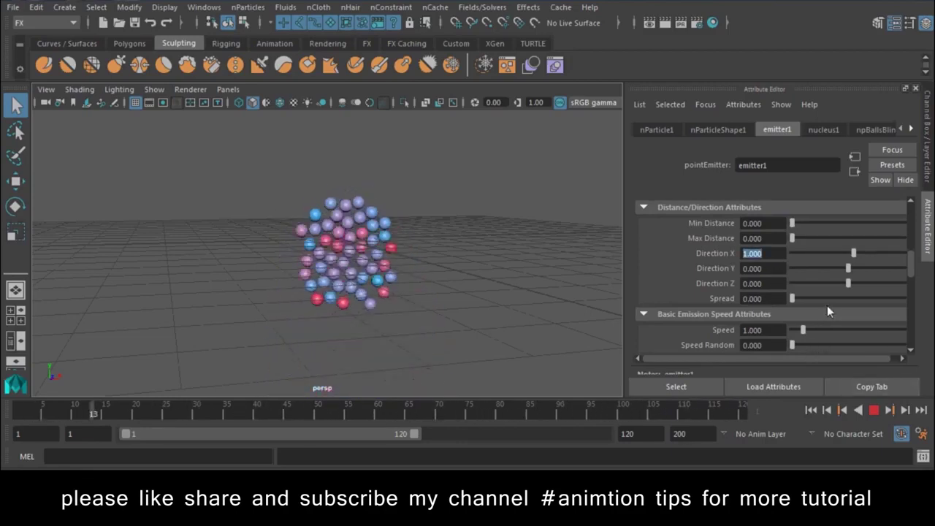
left_click_drag(803, 330, 863, 329)
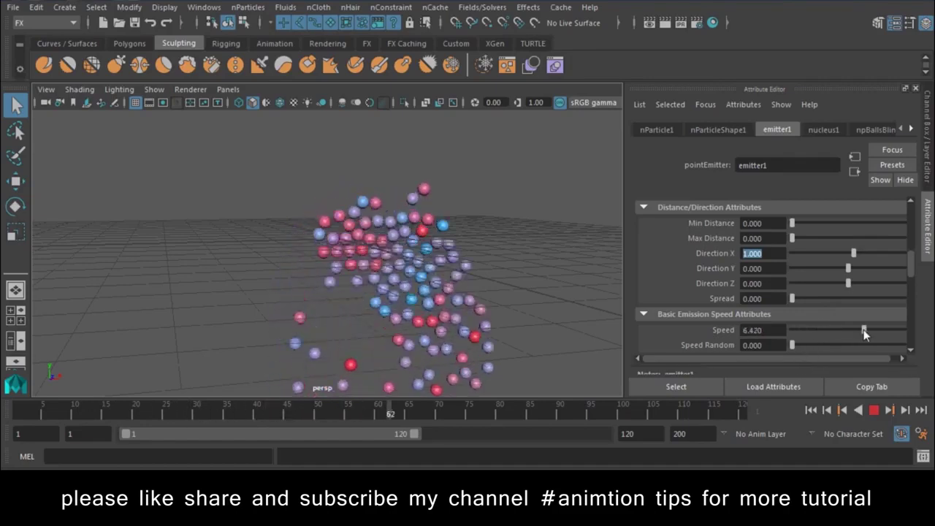
left_click_drag(409, 219, 383, 252, "alt")
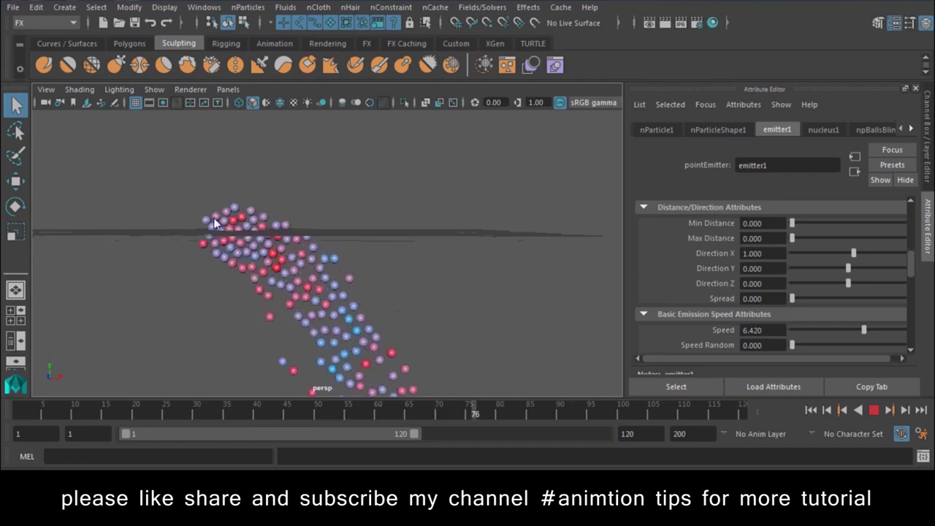
left_click(759, 330)
type("50")
key("Return")
mouse_move(313, 250)
left_mouse_down("alt")
mouse_move(368, 287)
mouse_move(331, 284)
left_mouse_up("alt")
left_click_drag(796, 298, 813, 302)
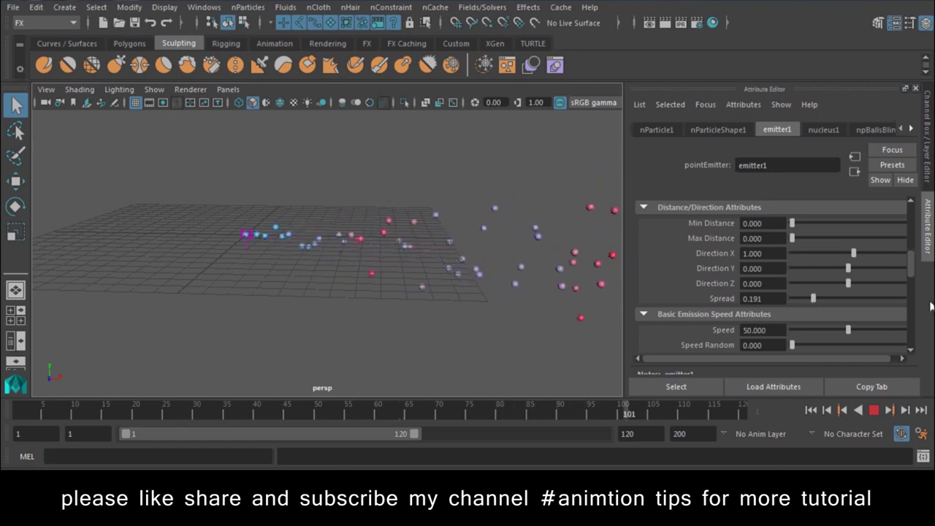
Change emitter1's Emitter Type to Volume and stop playback.
scroll(836, 300, "down", 1)
scroll(836, 302, "up", 3)
scroll(803, 300, "up", 4)
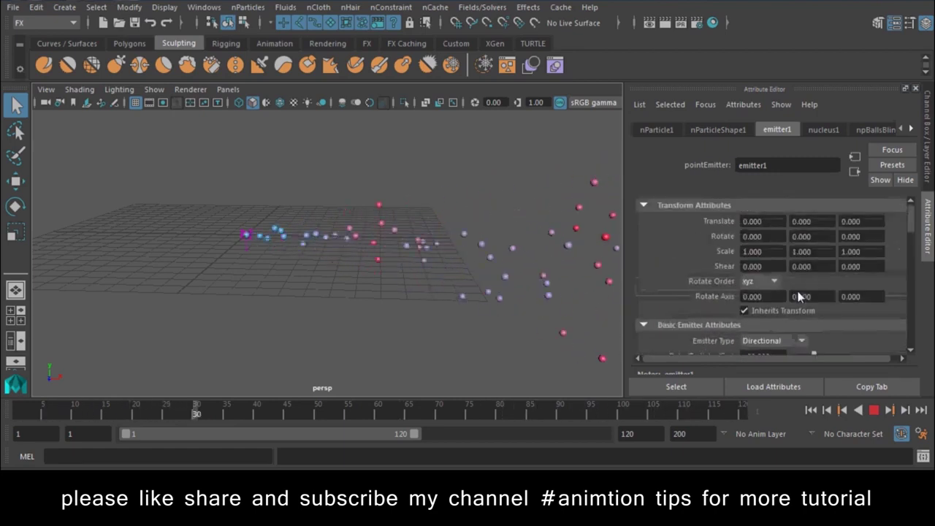
scroll(781, 298, "down", 1)
left_click(782, 300)
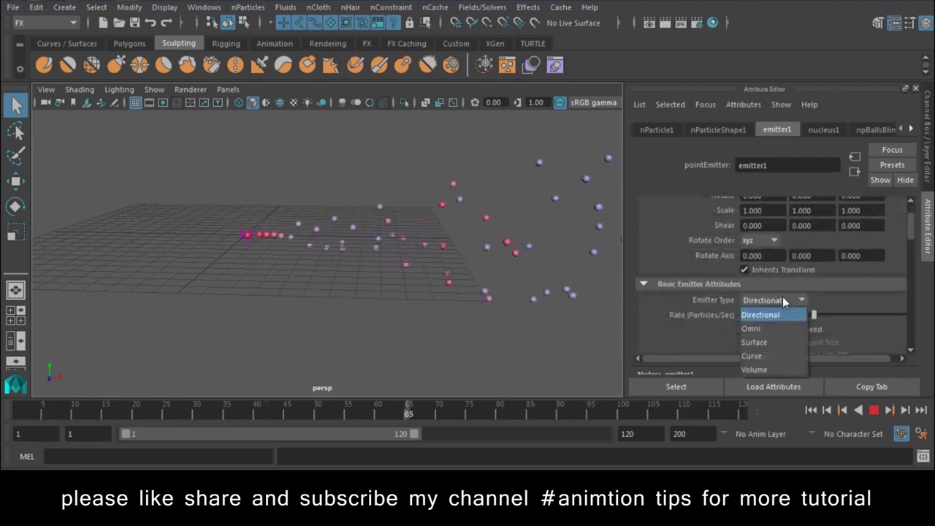
left_click(762, 365)
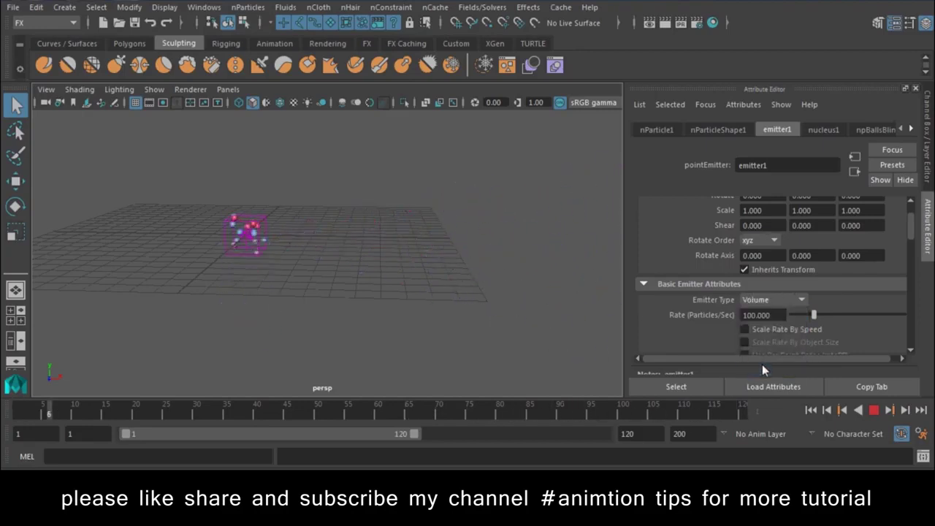
left_click(872, 411)
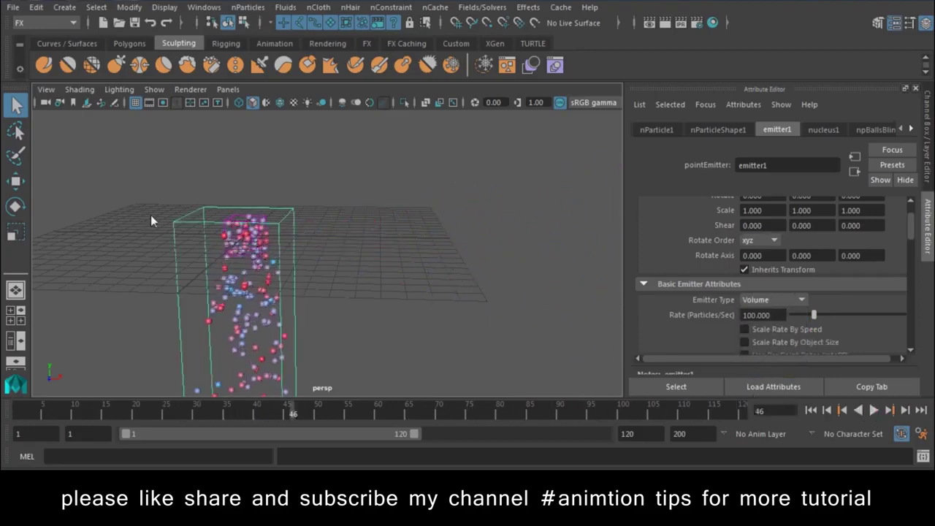
Scale the emitter box up to 6.481 and replay the emission from frame 1.
left_click(284, 231)
left_click(260, 215)
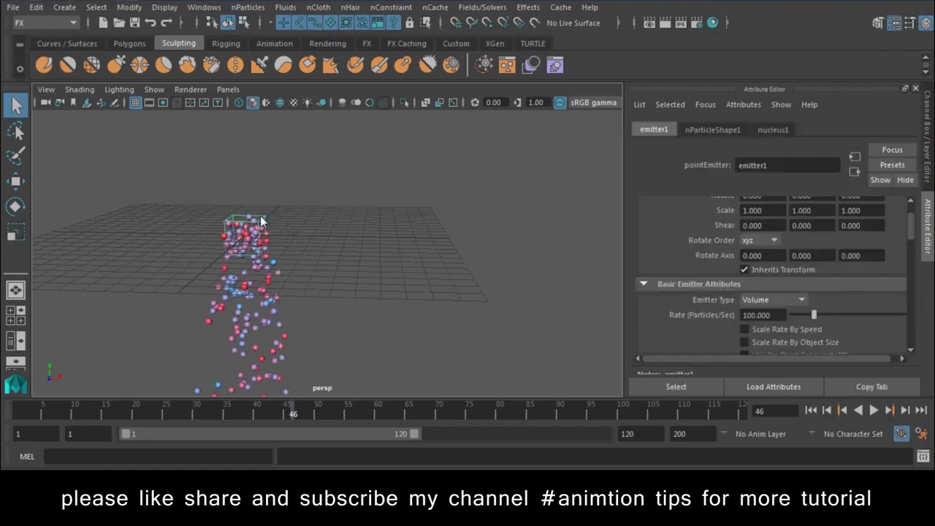
key("r")
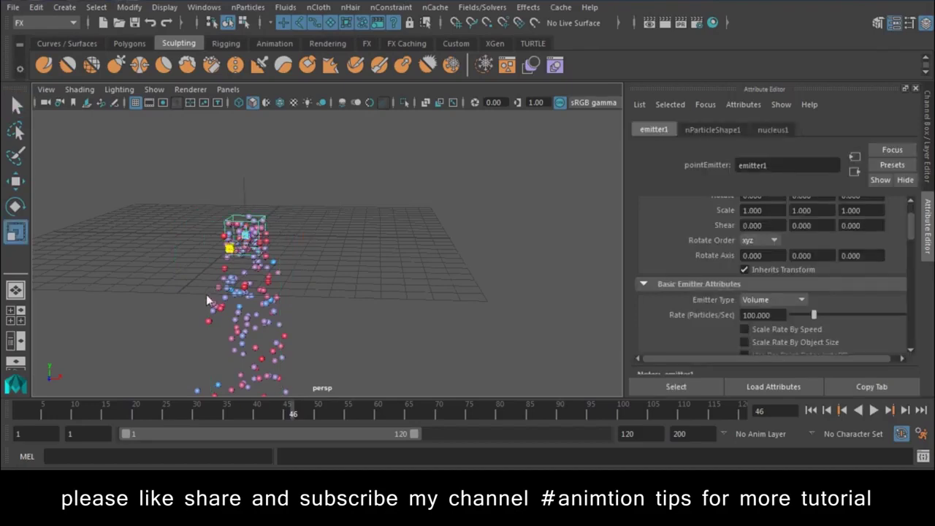
left_click_drag(309, 252, 341, 291, "alt")
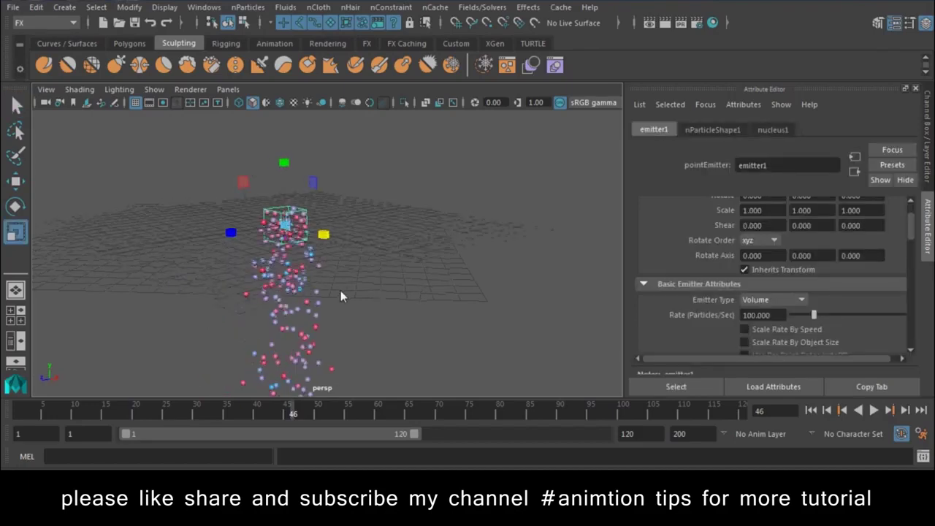
left_click(812, 411)
left_click_drag(285, 224, 449, 242)
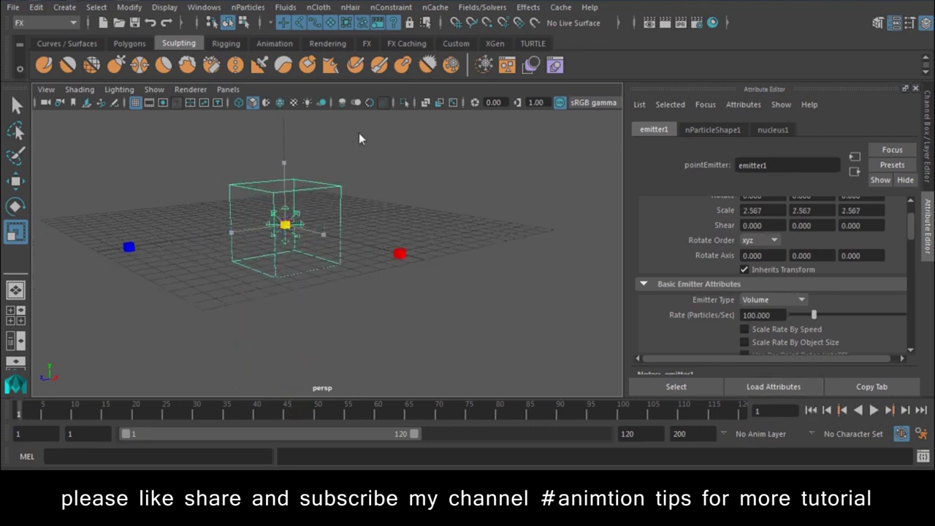
mouse_move(288, 228)
left_mouse_down("alt")
mouse_move(297, 249)
mouse_move(343, 235)
left_mouse_up("alt")
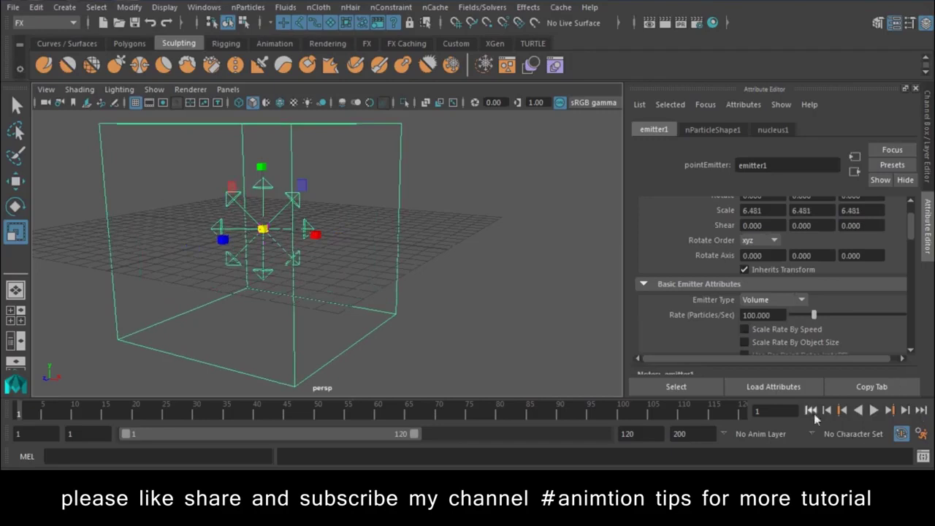
left_click(874, 411)
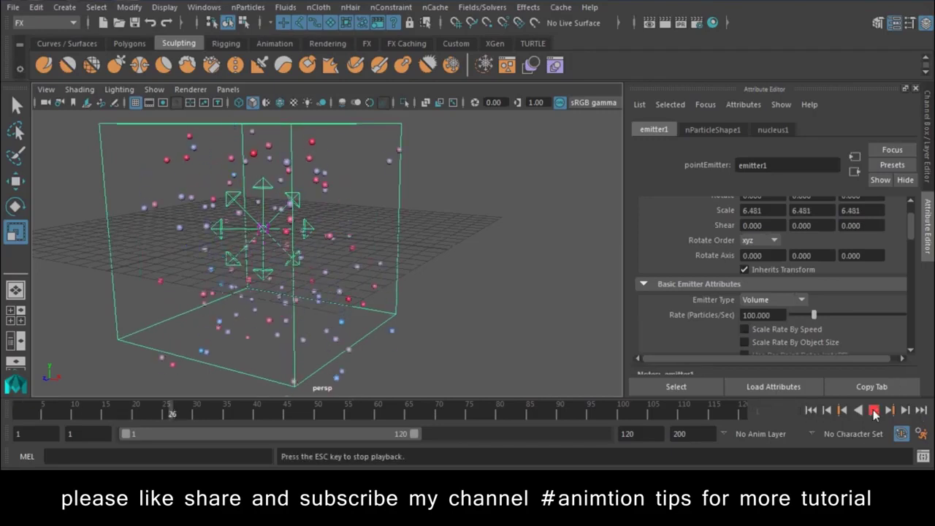
left_click_drag(464, 287, 384, 221, "alt")
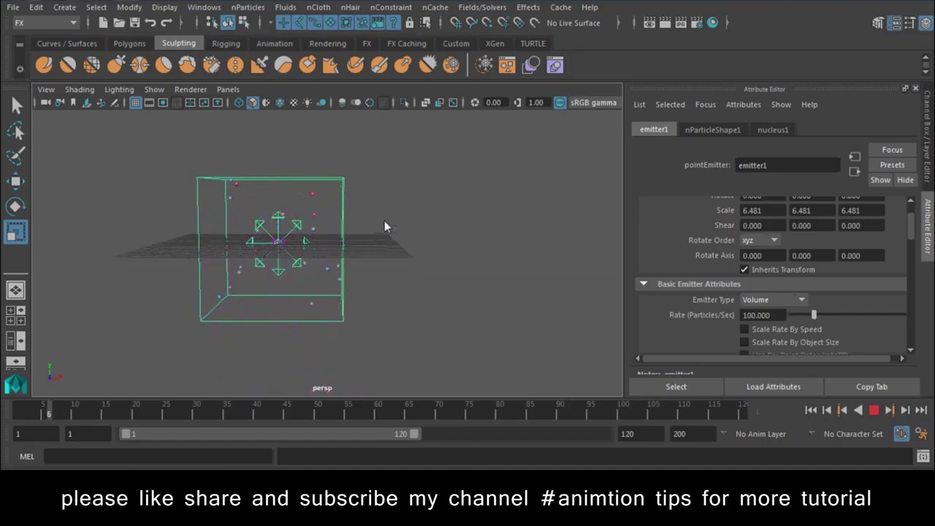
Stop playback and change emitter1's Volume Shape to Sphere.
left_click(874, 410)
left_click(779, 300)
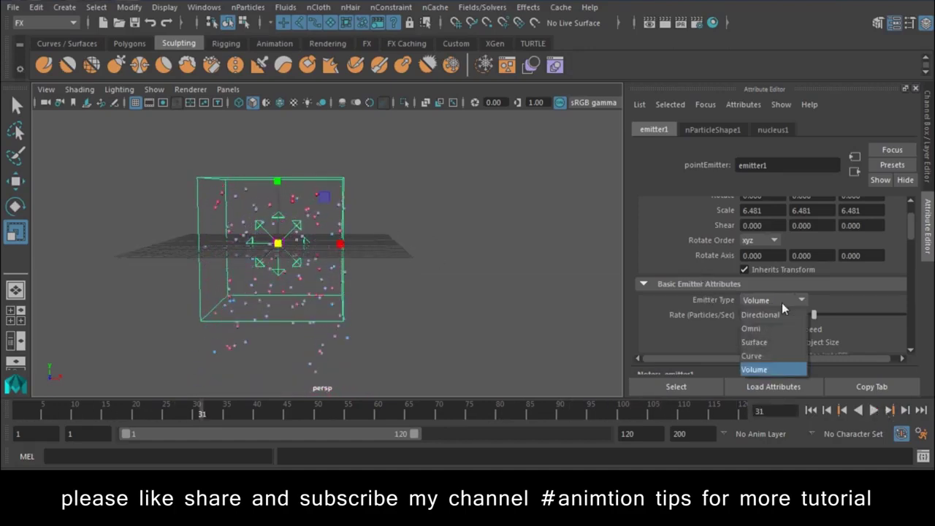
left_click(781, 304)
scroll(782, 305, "down", 2)
scroll(781, 305, "down", 3)
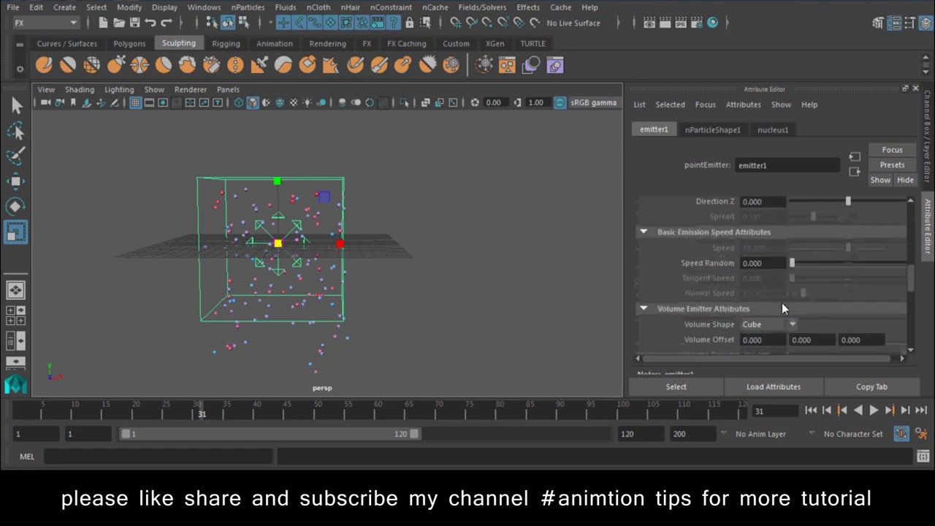
scroll(781, 305, "down", 3)
left_click(782, 244)
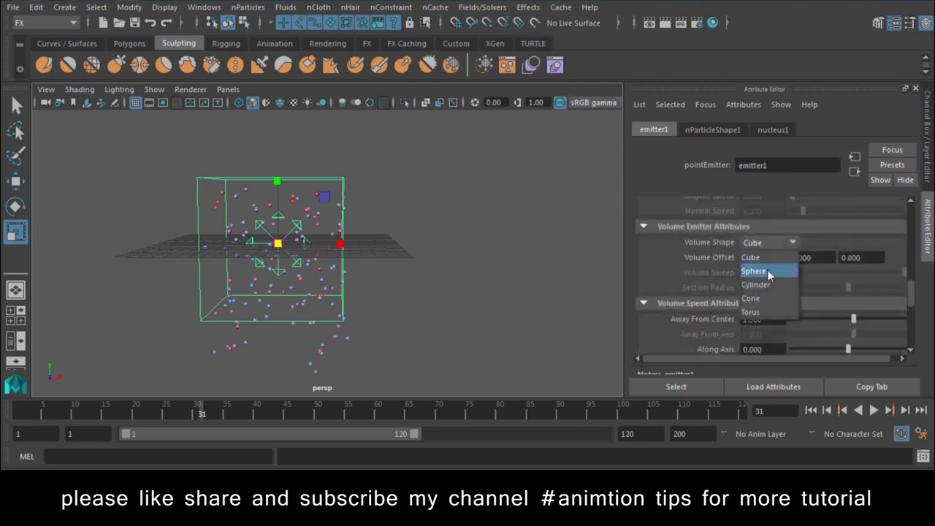
left_click(767, 270)
Try the Cone and then the Torus volume shapes.
left_click(768, 229)
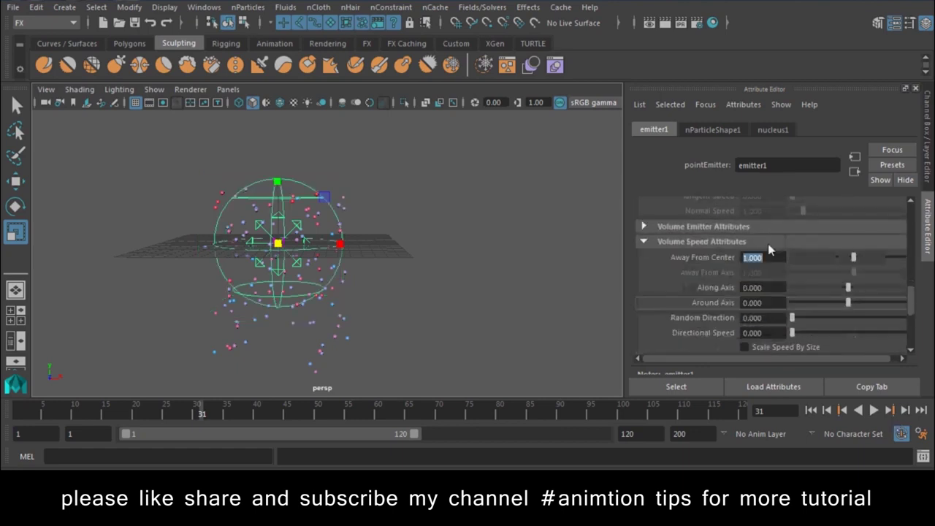
left_click(761, 239)
left_click(748, 227)
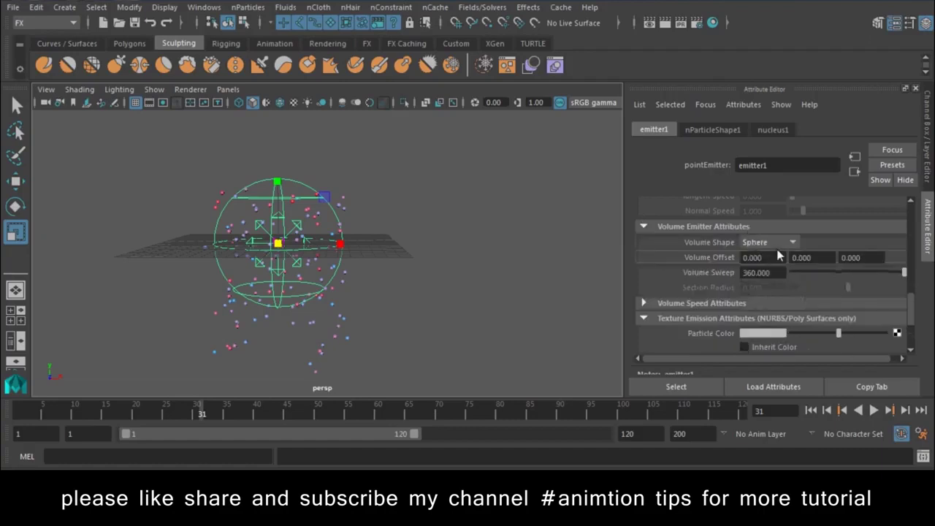
left_click(780, 244)
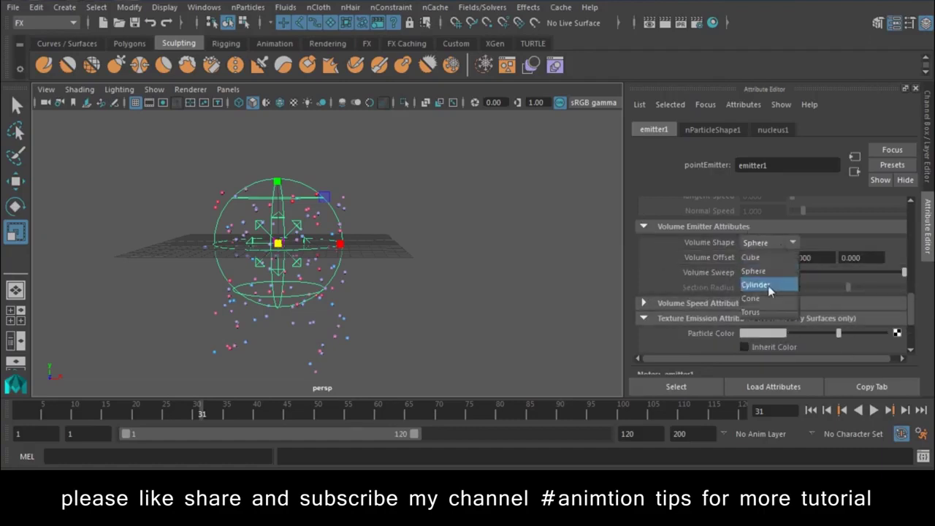
left_click(767, 298)
left_click(766, 244)
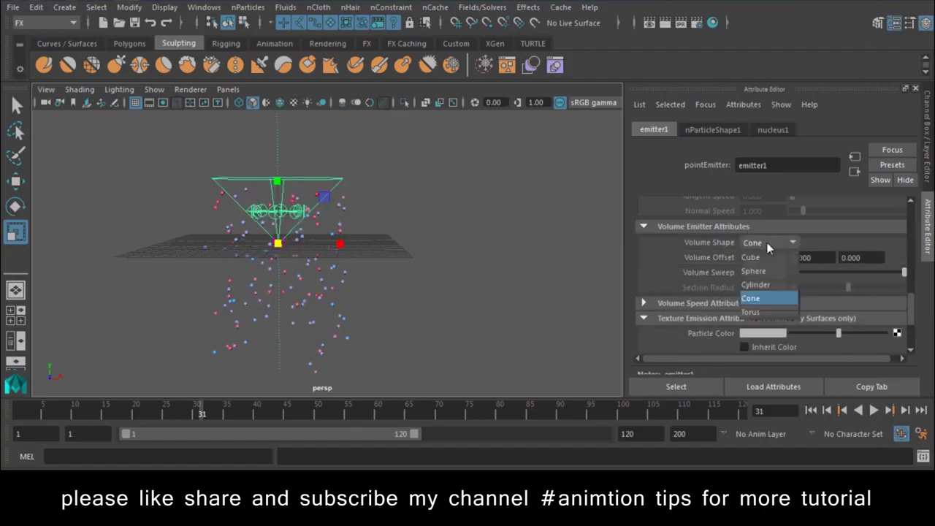
left_click(755, 310)
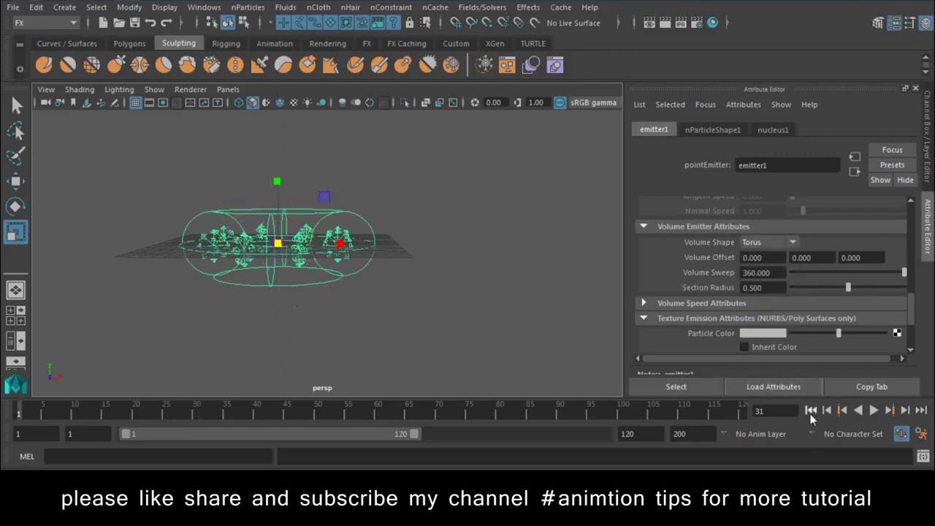
Make the torus much thinner by lowering Section Radius, and replay the emission.
left_click(872, 411)
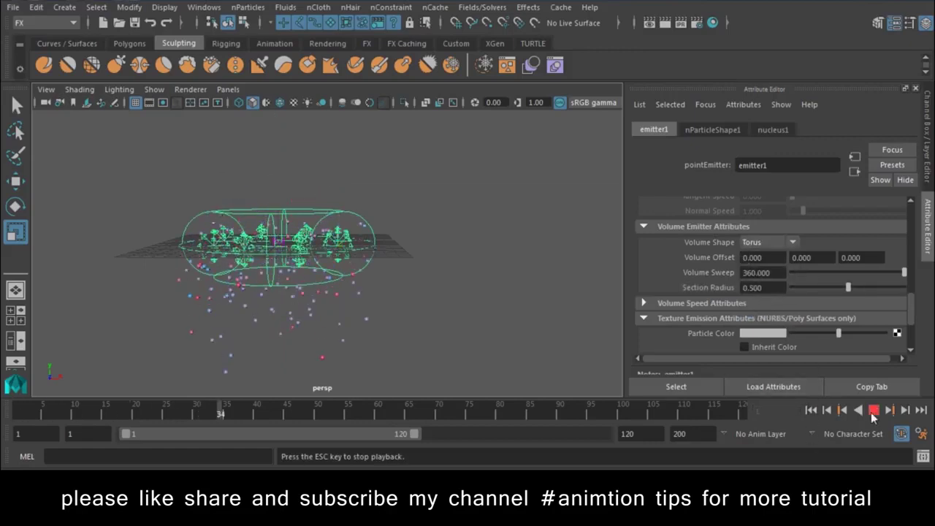
left_click(872, 411)
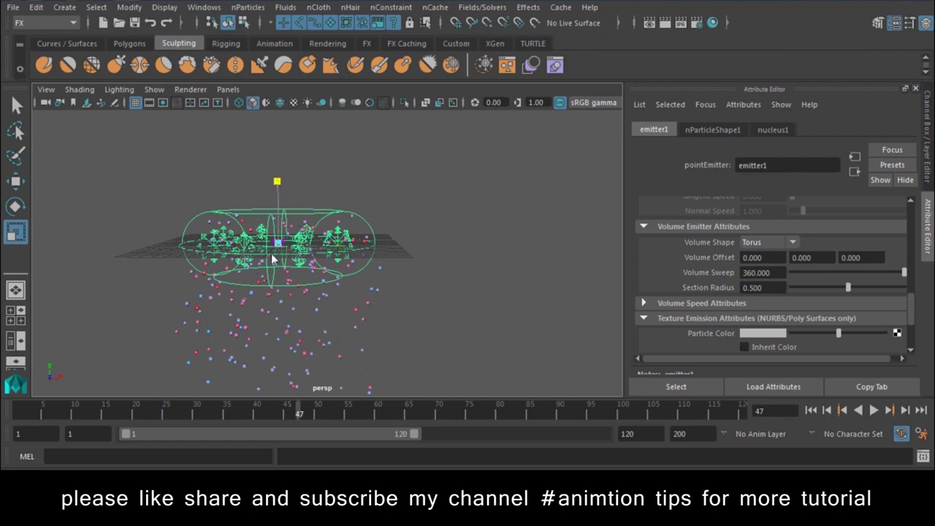
mouse_move(812, 287)
left_mouse_down()
mouse_move(823, 286)
mouse_move(799, 292)
left_mouse_up()
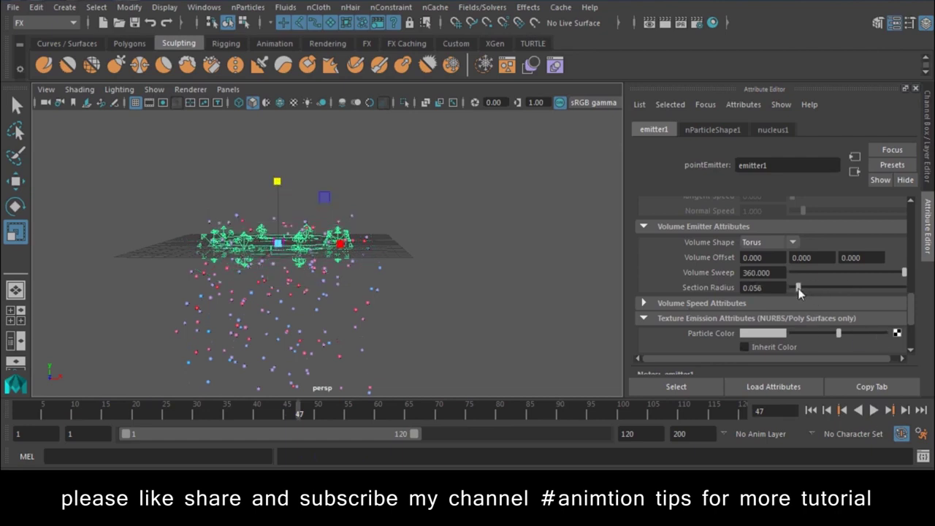
left_click(872, 411)
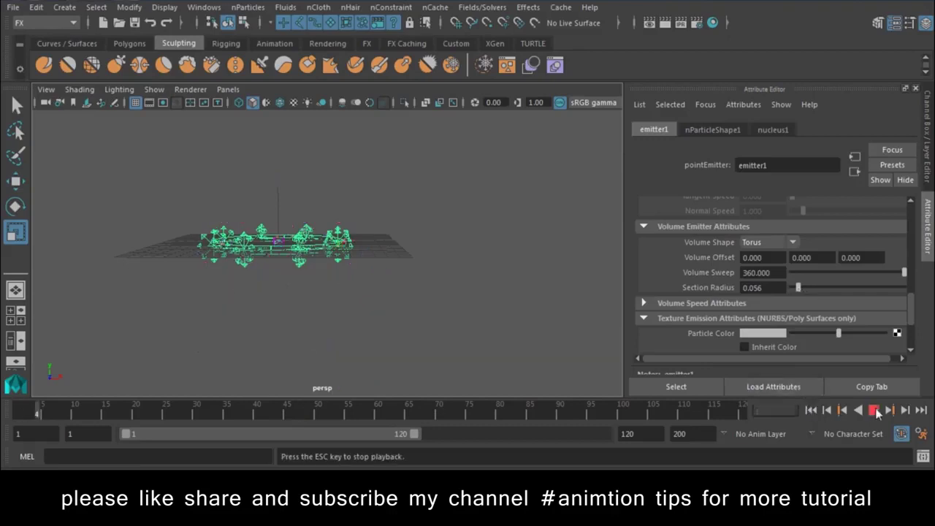
left_click_drag(365, 190, 368, 245, "alt")
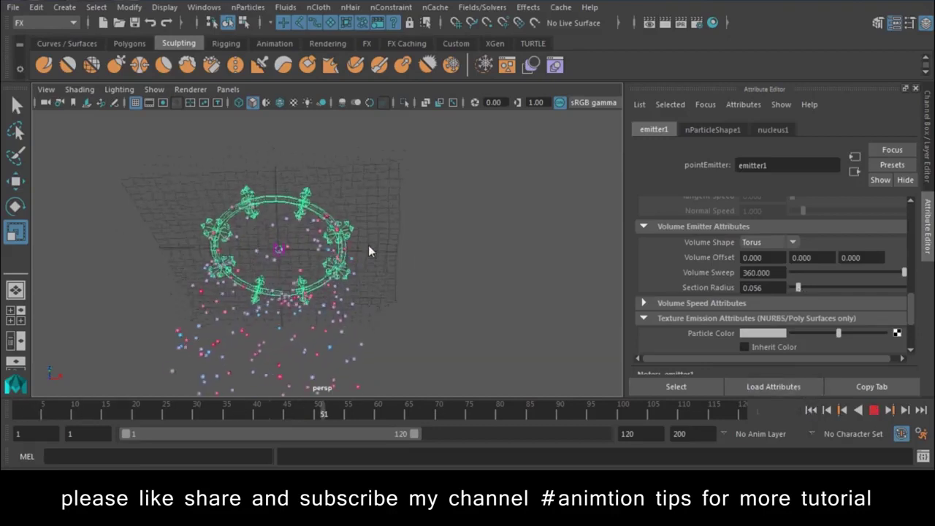
Set the volume shape back to Cube and test-render frame 29 with Maya Software.
left_click(770, 244)
left_click(769, 256)
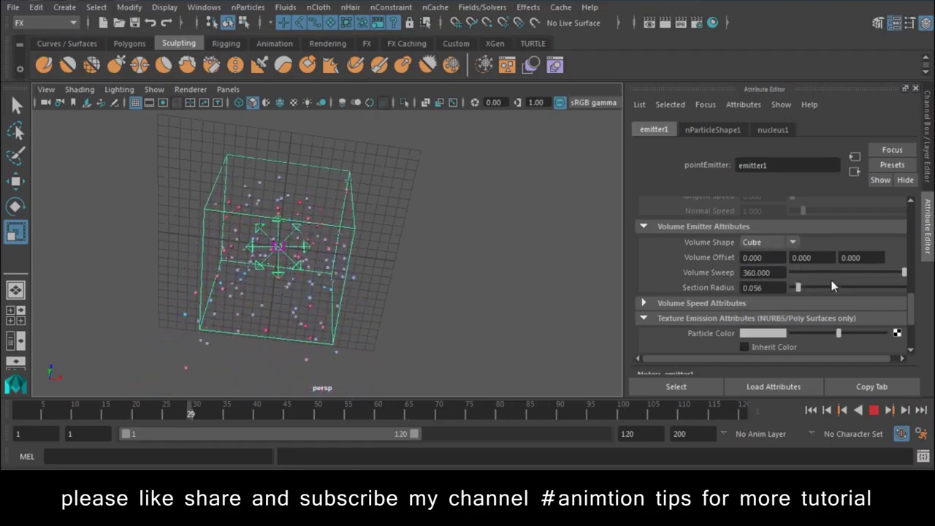
left_click_drag(798, 287, 814, 274)
left_click(874, 409)
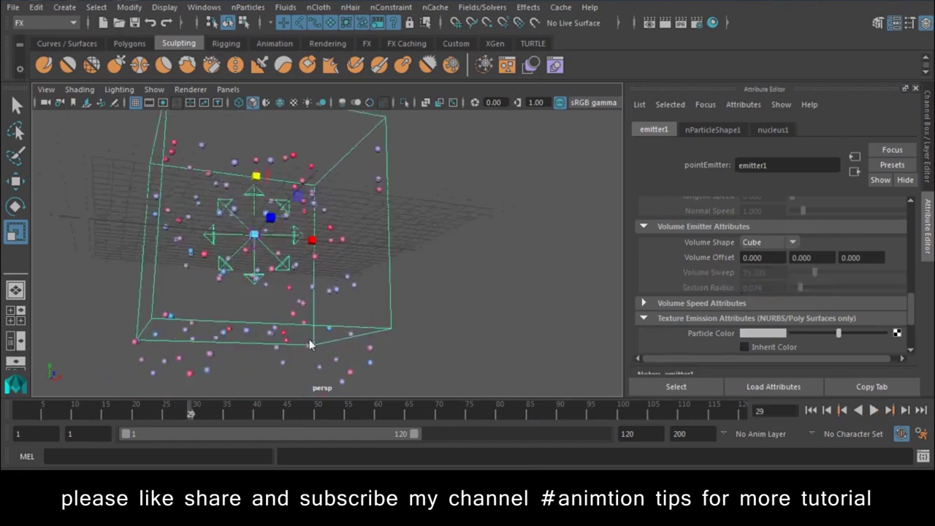
left_click_drag(272, 264, 394, 216, "alt")
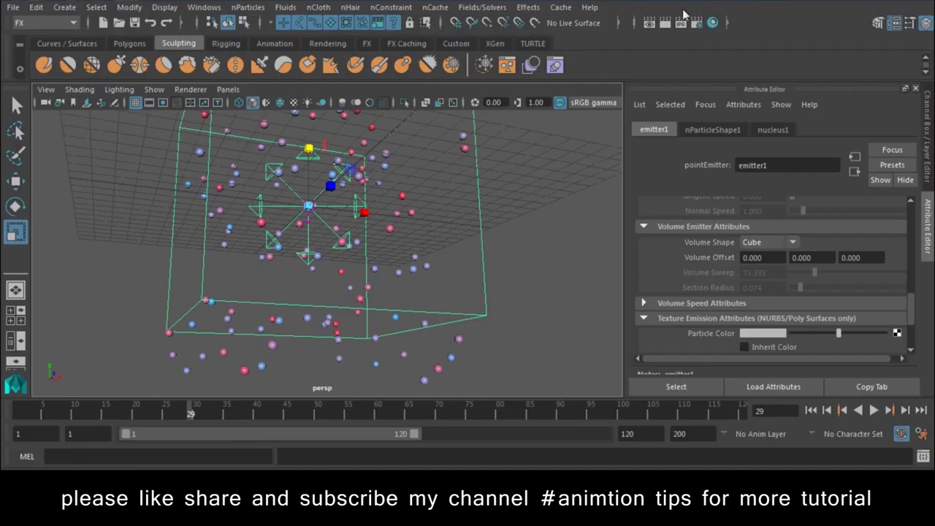
left_click(668, 28)
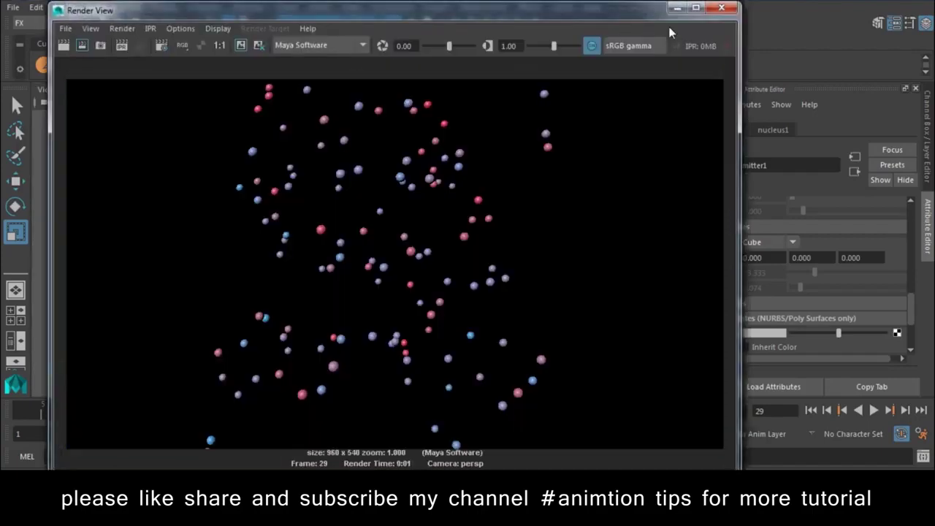
left_click(721, 7)
Move closer to the emitter cube and bring up the Polygons shelf.
scroll(494, 306, "down", 3)
right_click_drag(304, 270, 380, 357, "alt")
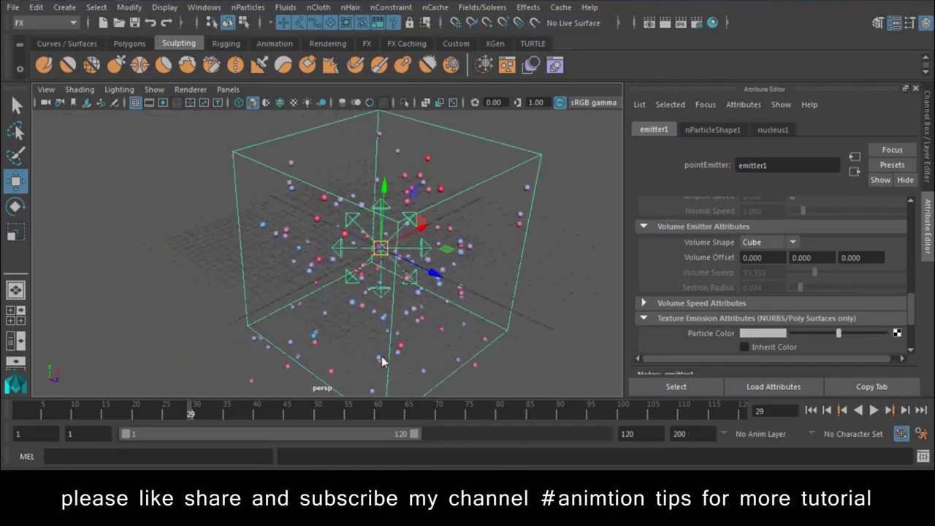
left_click(76, 43)
left_click(129, 43)
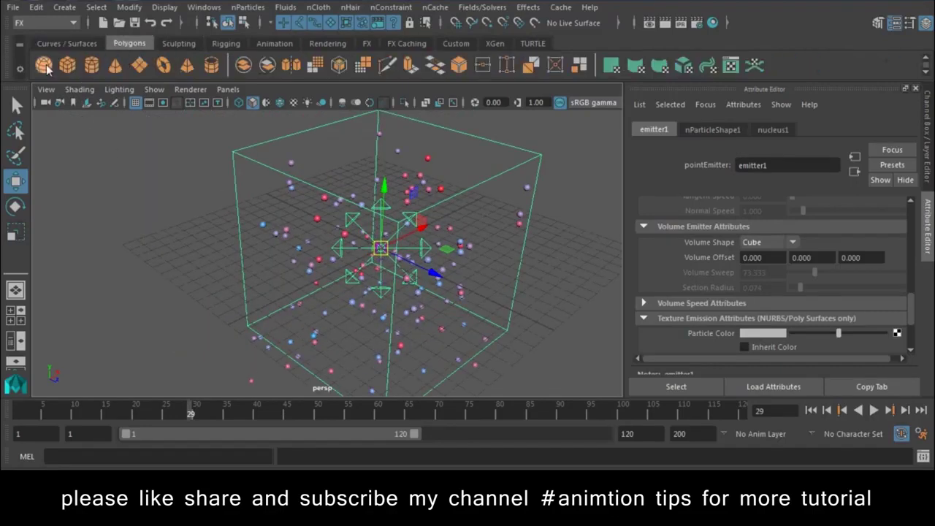
Create a polygon sphere on the grid and frame it.
left_click(44, 65)
left_click_drag(140, 263, 147, 271)
key("f")
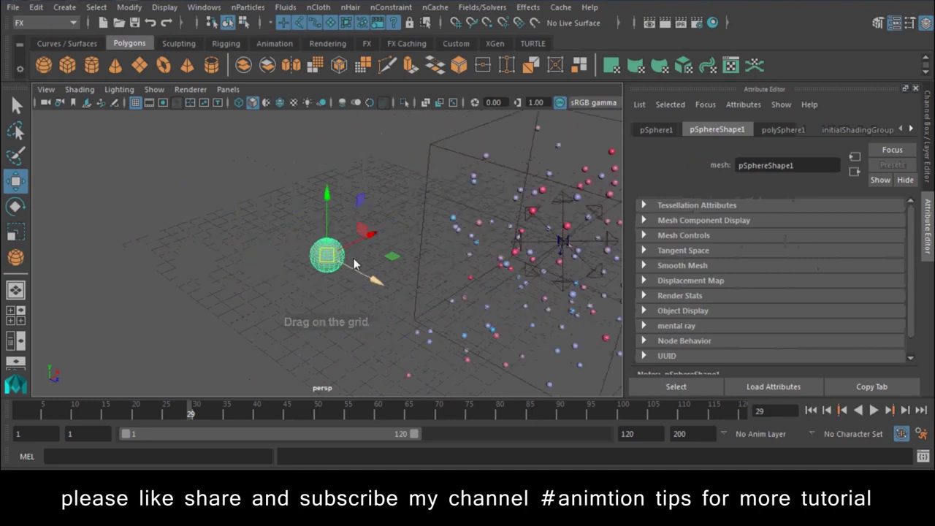
scroll(328, 268, "up", 3)
Select a vertical vertex loop and, with Soft Select on, scale it into lumpy bulges.
right_click_drag(292, 223, 240, 78)
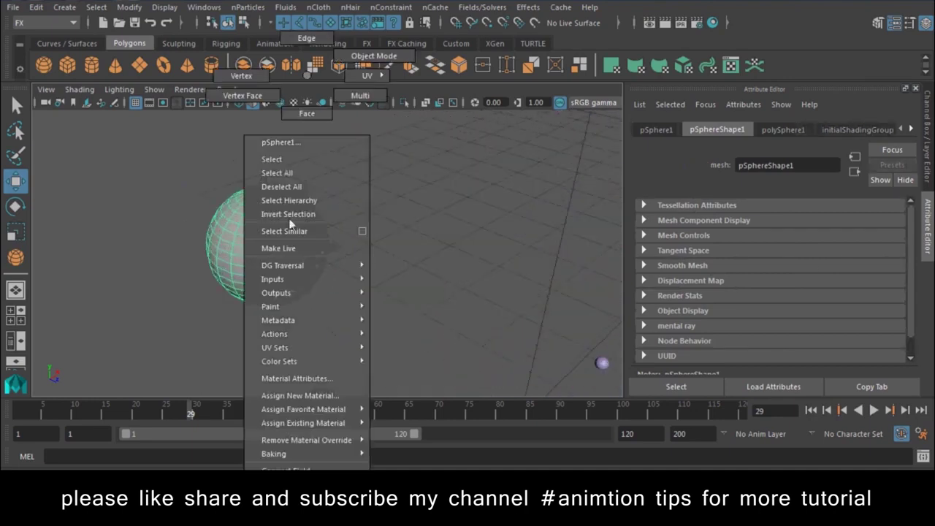
left_click(319, 242)
double_click(241, 273, "shift")
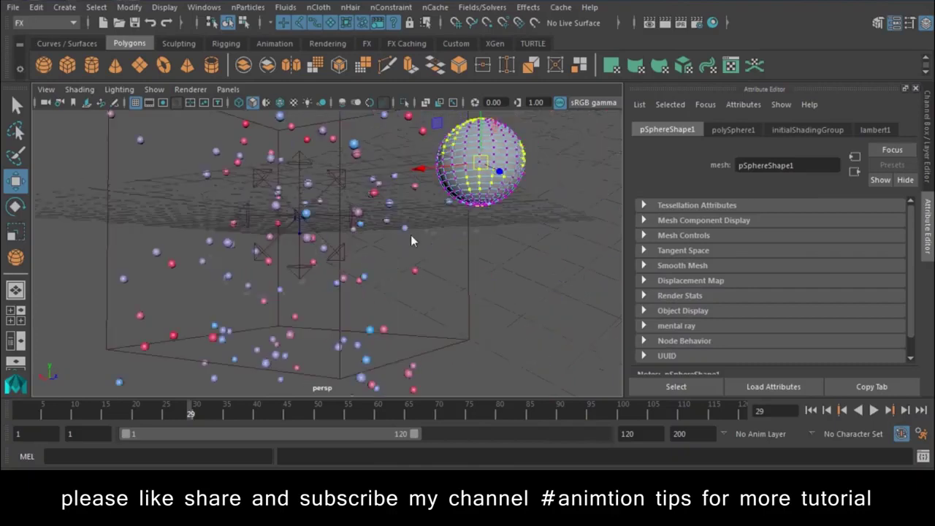
key("b")
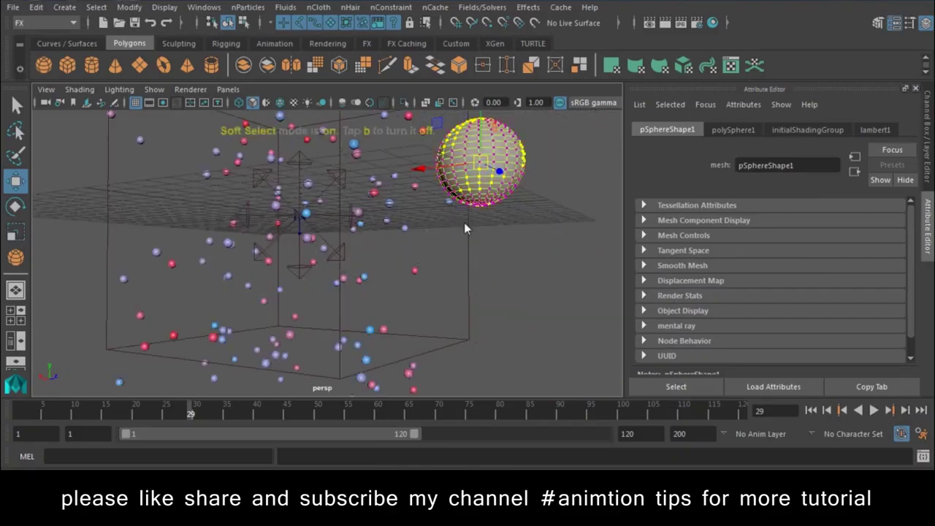
key("r")
key("f")
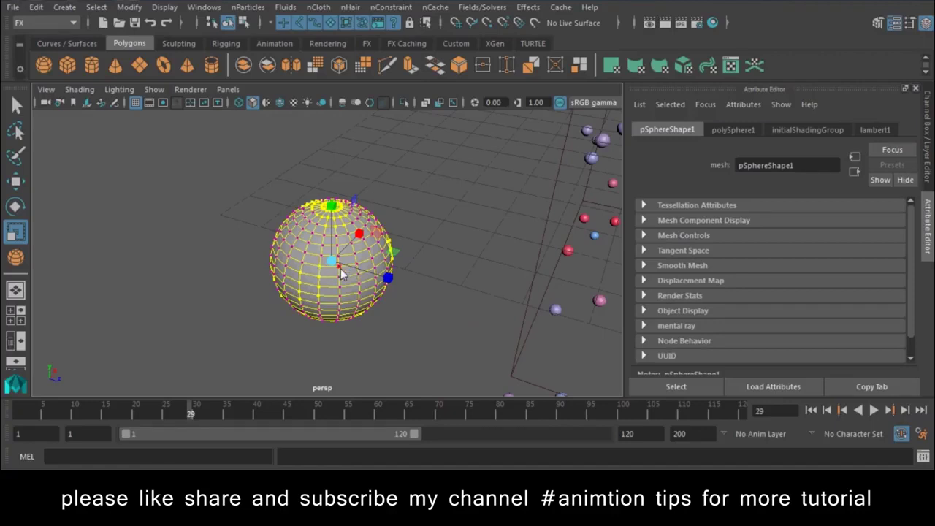
scroll(230, 294, "down", 3)
scroll(230, 294, "down", 3)
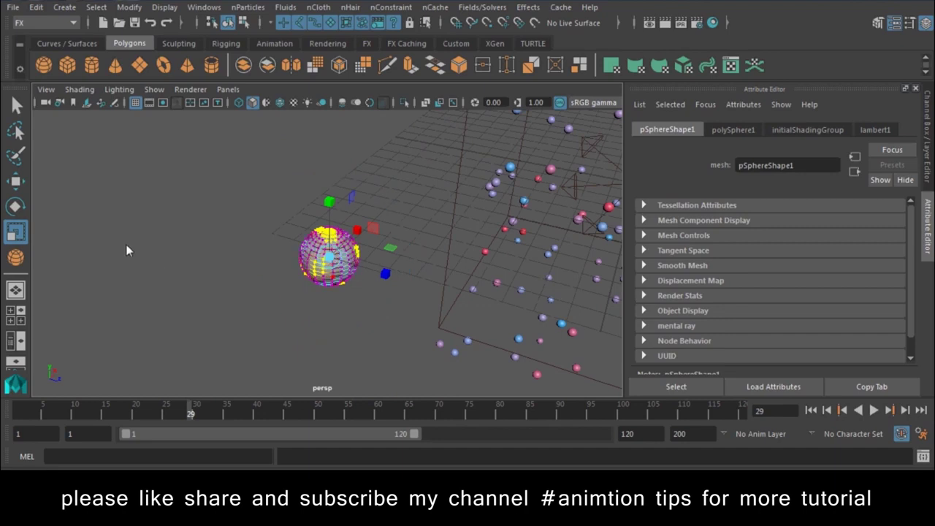
key("f")
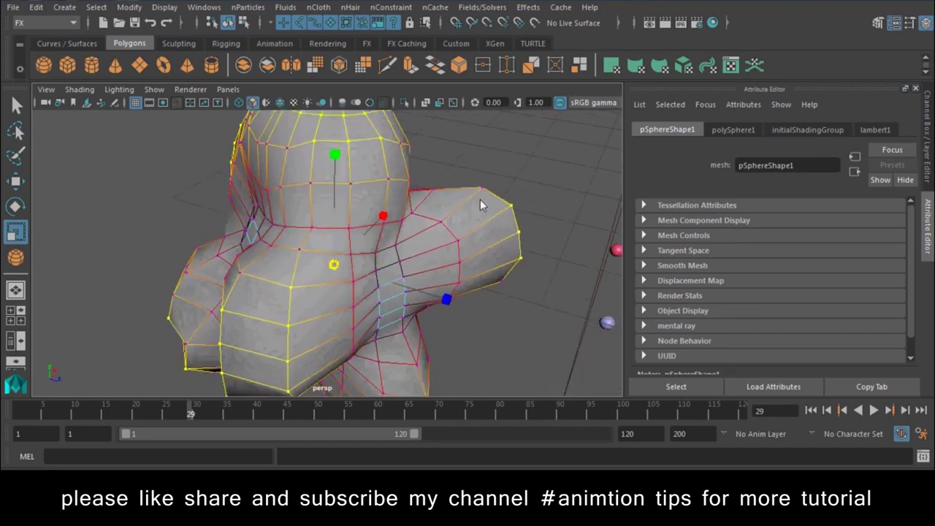
right_click_drag(459, 75, 515, 100)
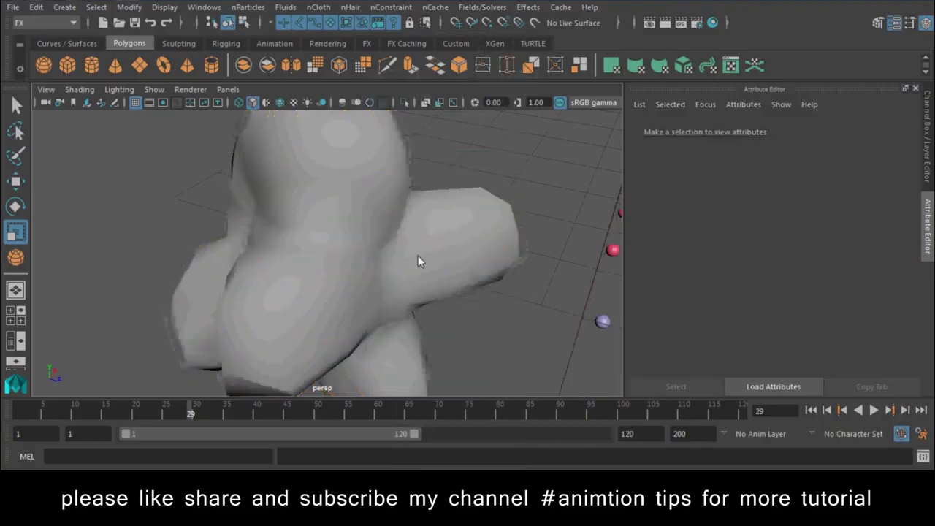
Select the lumpy sphere mesh and delete its construction history.
scroll(380, 245, "down", 5)
left_click(346, 240)
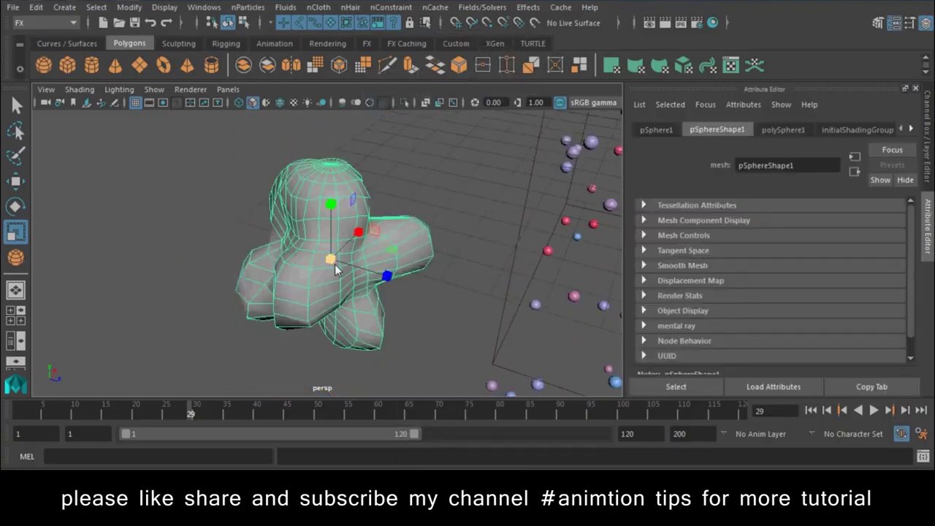
scroll(335, 264, "down", 2)
scroll(249, 219, "down", 3)
scroll(259, 292, "down", 2)
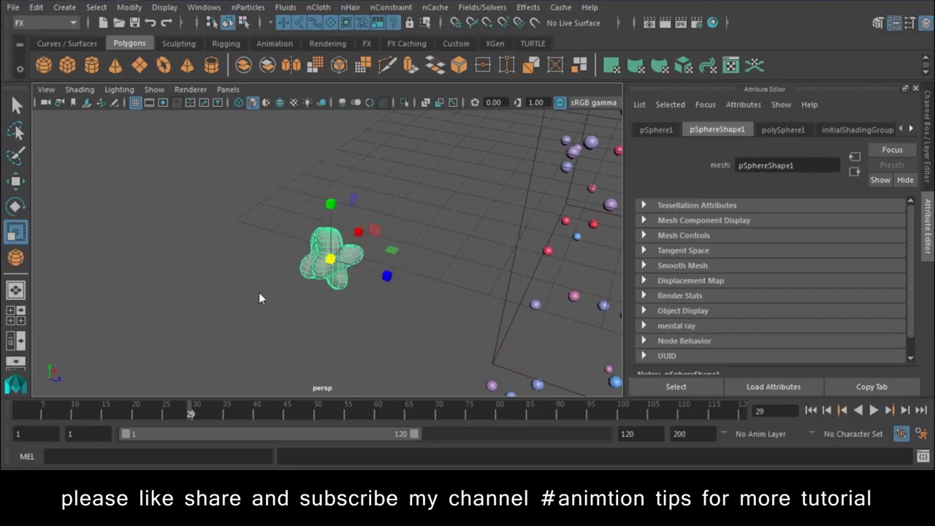
left_click(319, 328)
mouse_move(318, 329)
left_mouse_down("alt")
mouse_move(263, 308)
mouse_move(324, 254)
left_mouse_up("alt")
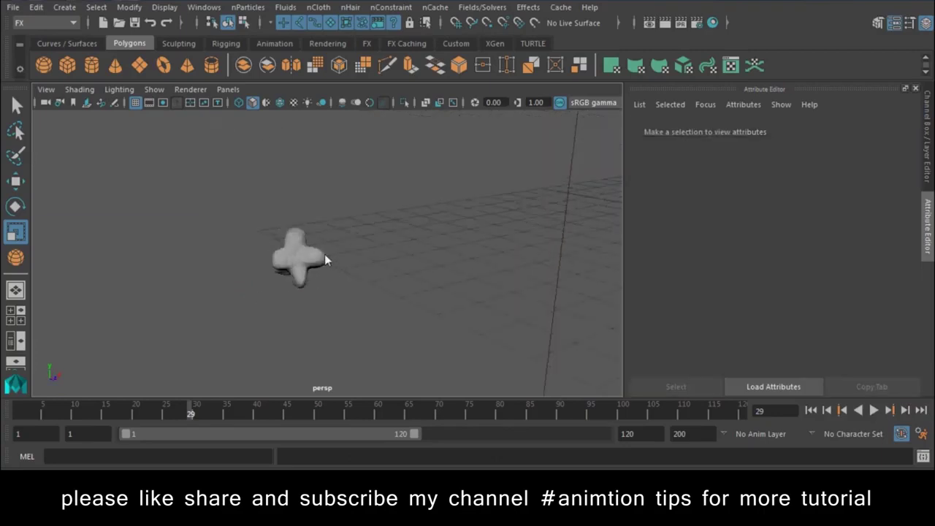
left_click(322, 254)
left_click(35, 7)
mouse_move(74, 168)
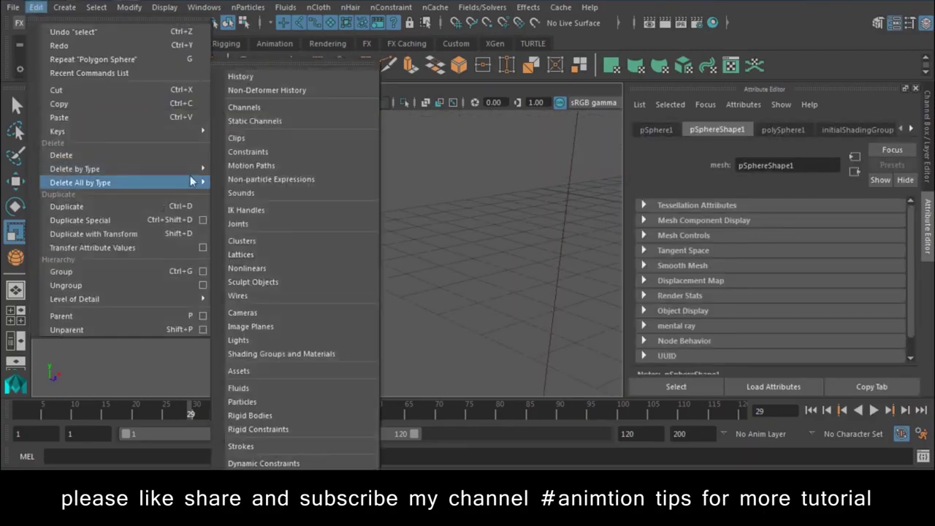
left_click(234, 181)
key("w")
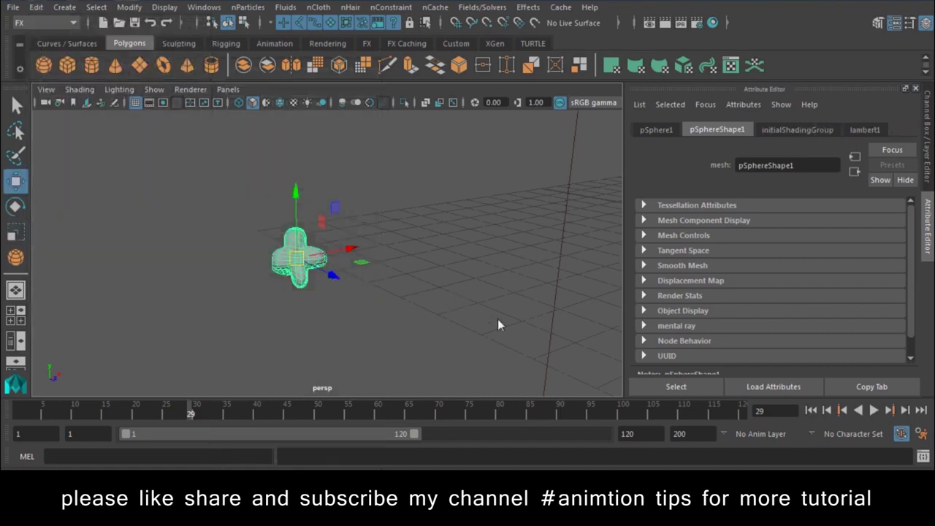
left_click_drag(351, 260, 290, 224, "alt")
left_click_drag(348, 252, 338, 236, "alt")
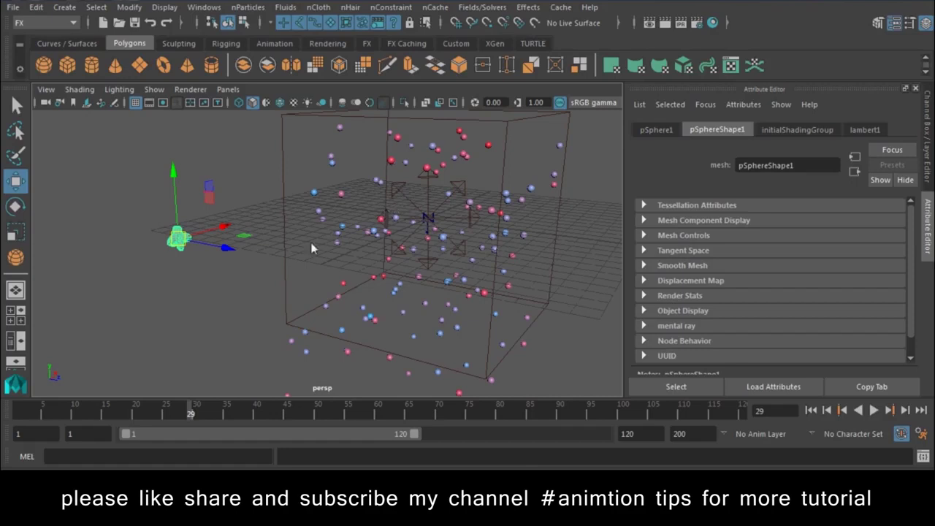
Select nParticle1 and attach pSphere1 to the particles with the Instancer.
left_click(252, 9)
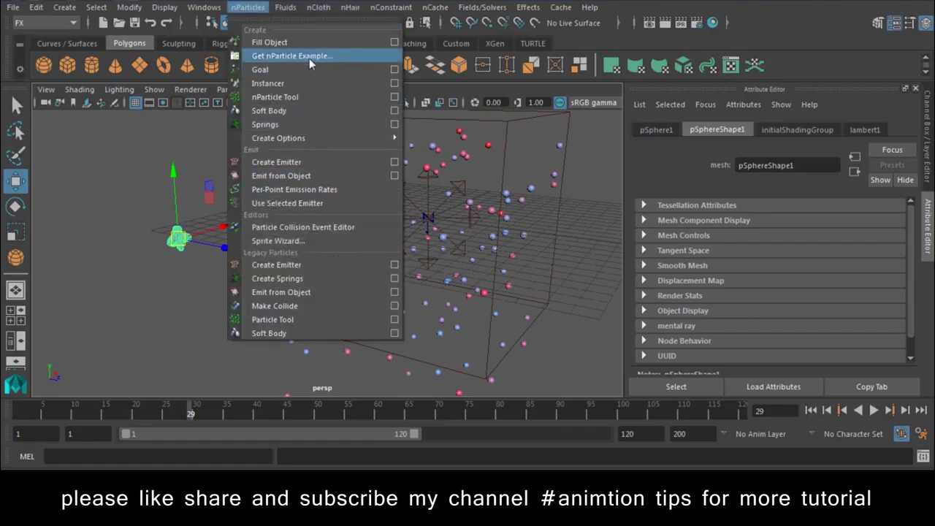
left_click(556, 185)
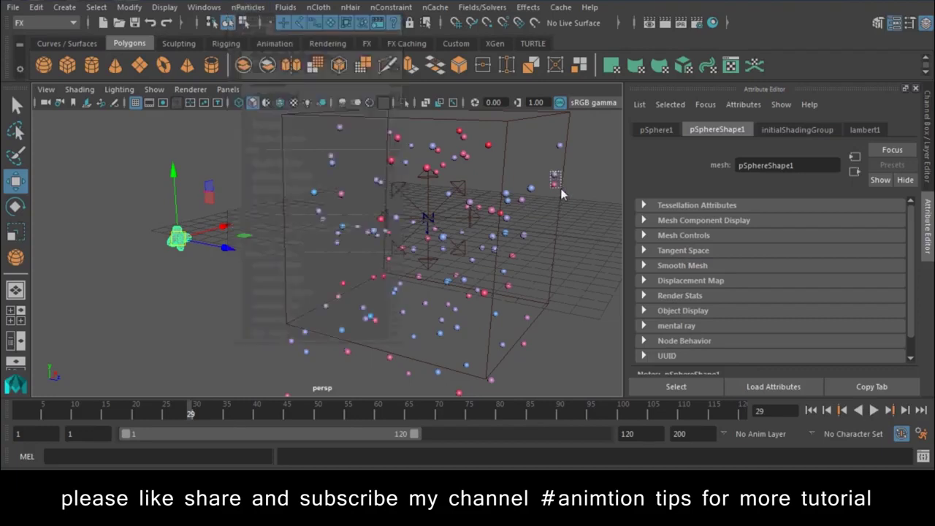
left_click(560, 188)
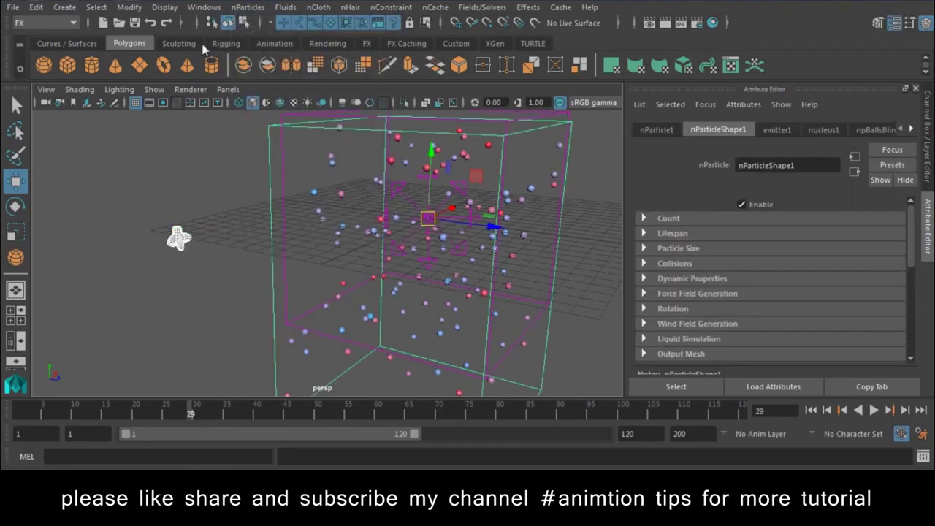
left_click(249, 7)
left_click(348, 85)
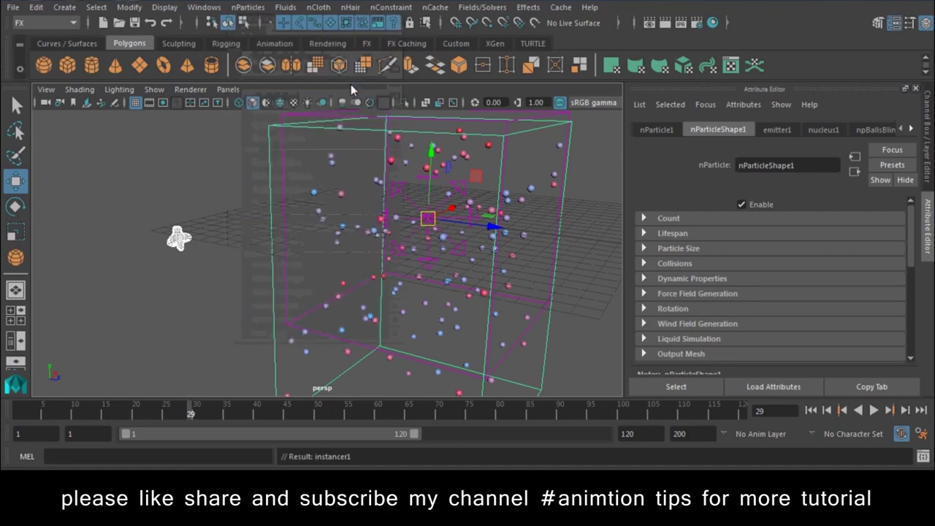
Scale pSphere1 down so every particle instance becomes a small cross.
mouse_move(503, 276)
left_mouse_down("alt")
mouse_move(431, 301)
mouse_move(413, 287)
left_mouse_up("alt")
left_click(118, 244)
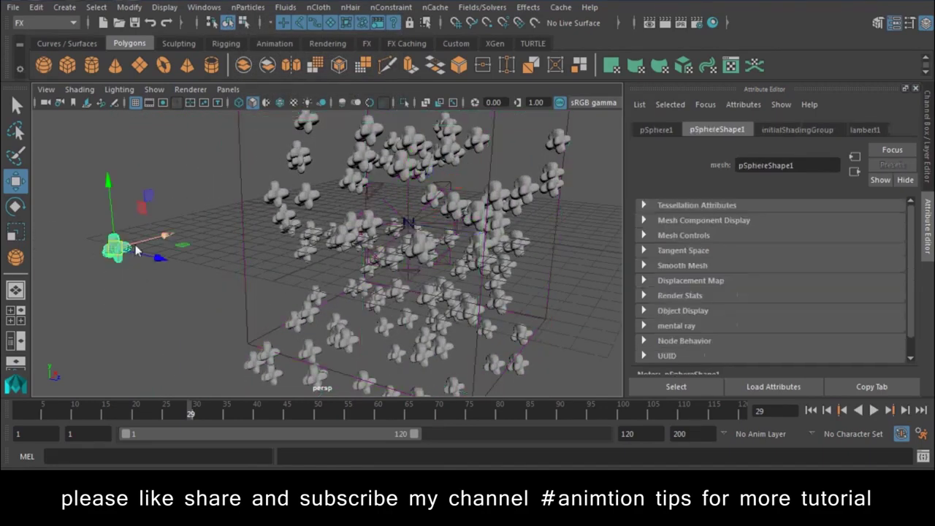
key("r")
left_click_drag(117, 247, 102, 248)
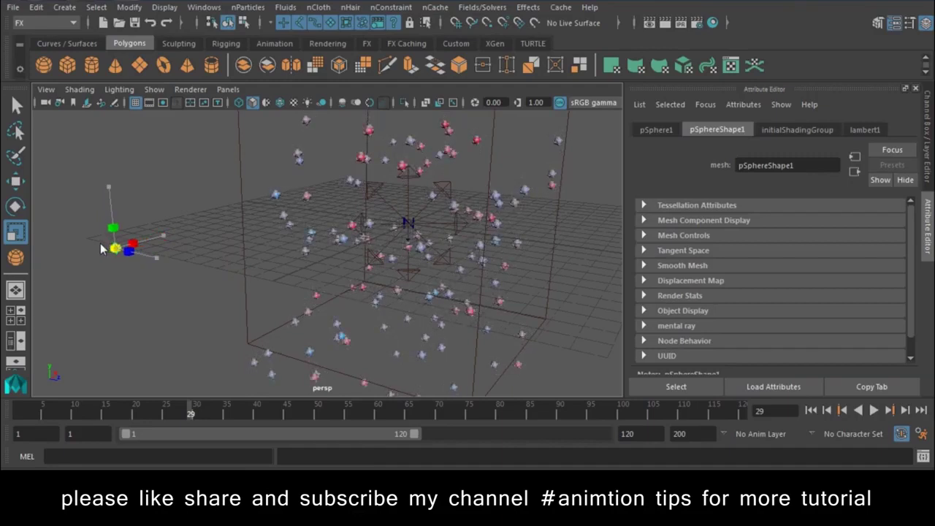
left_click(88, 307)
scroll(332, 337, "up", 3)
scroll(360, 341, "up", 3)
scroll(330, 286, "up", 2)
scroll(330, 286, "up", 3)
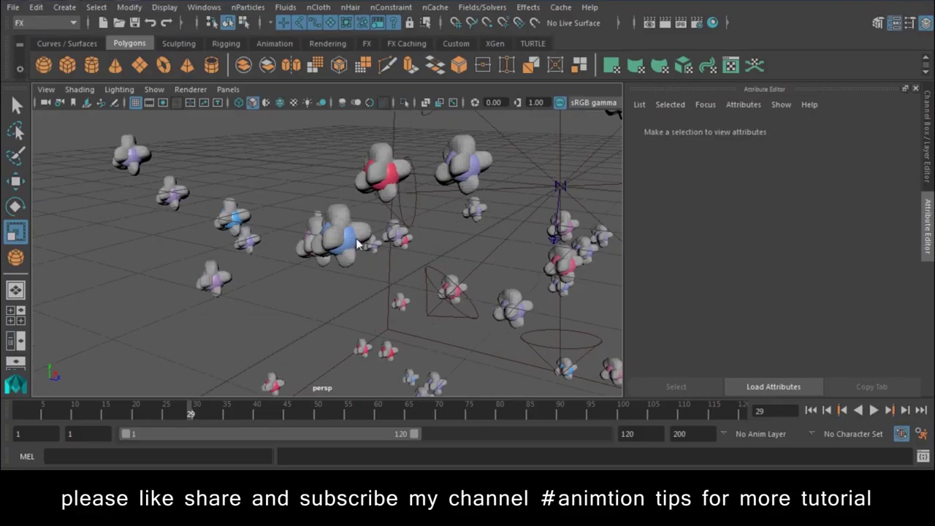
scroll(347, 253, "down", 3)
scroll(347, 253, "up", 3)
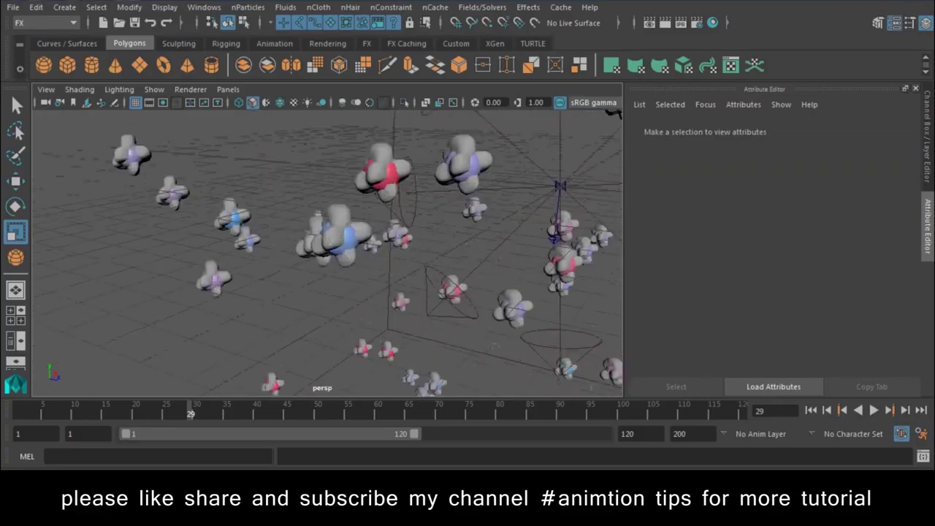
left_click(248, 7)
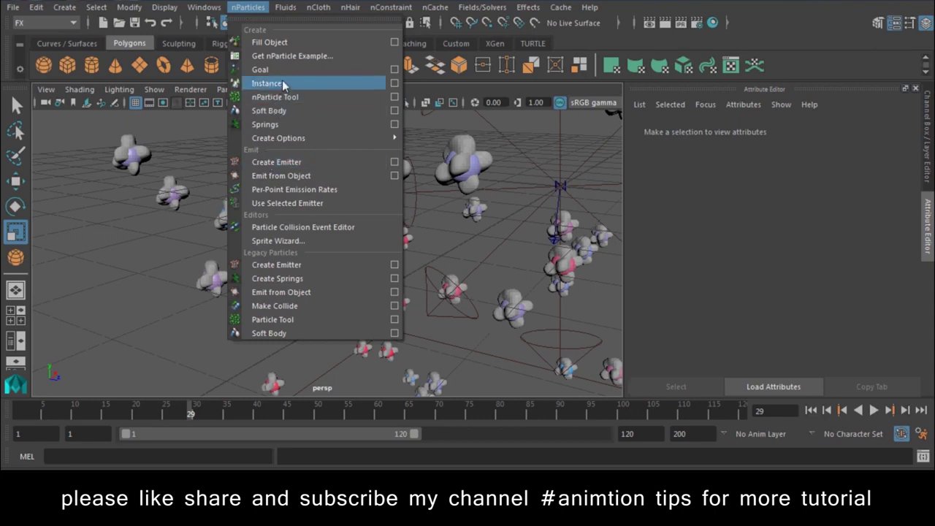
mouse_move(204, 8)
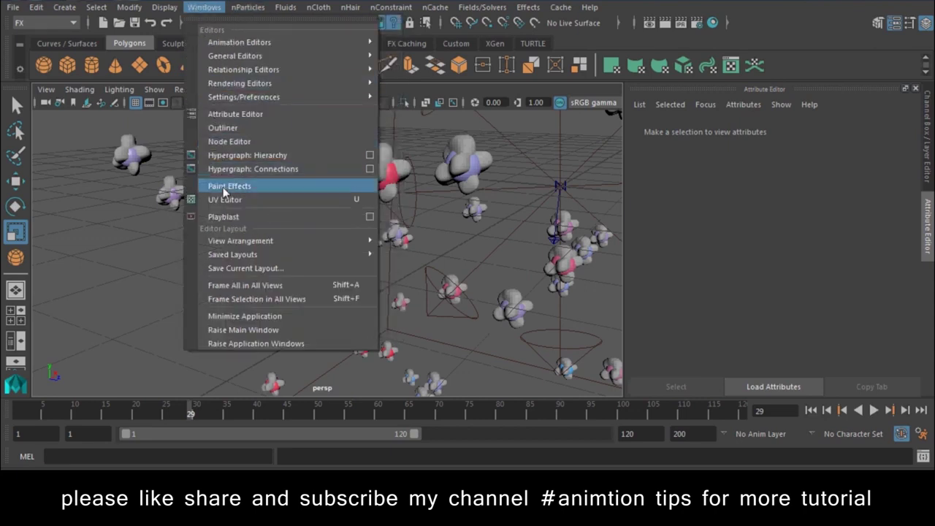
Hide nParticle1 from the Outliner with Ctrl+H and move the Outliner to the right.
left_click(226, 200)
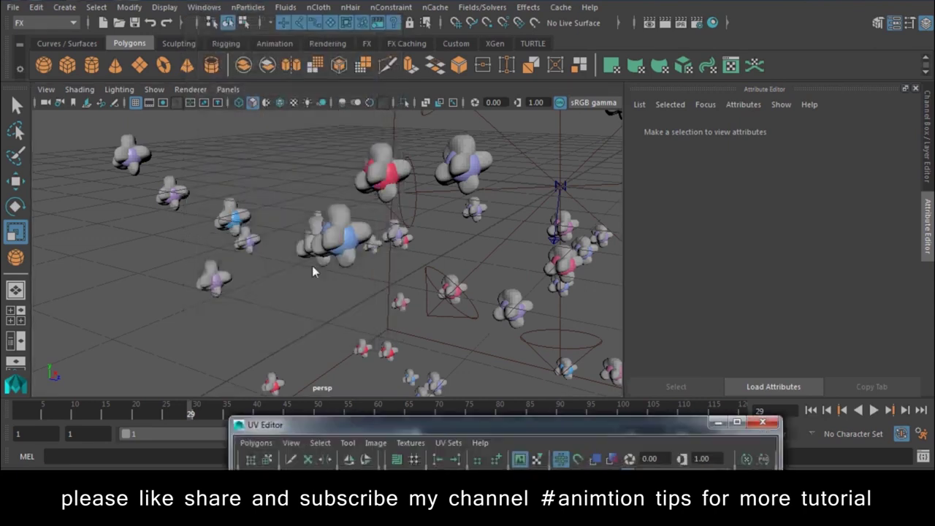
left_click(761, 423)
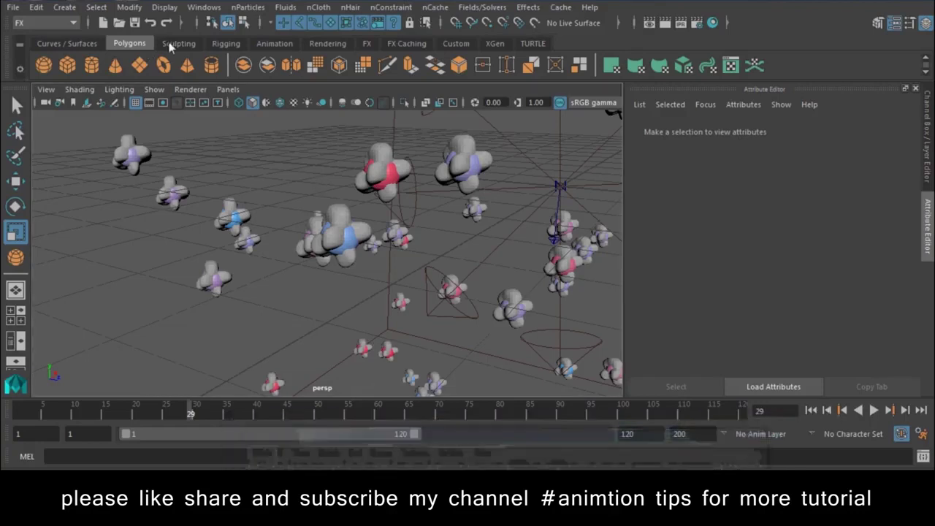
left_click(204, 7)
left_click(232, 127)
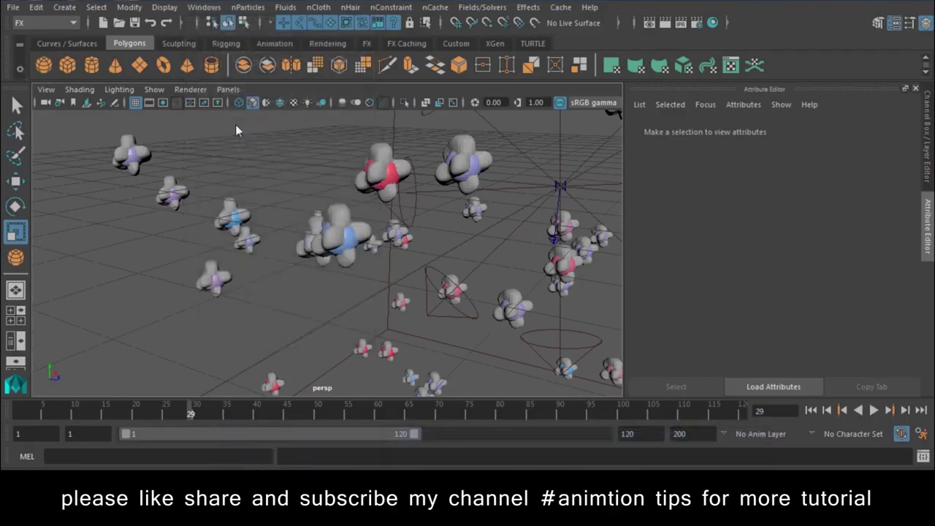
left_click(531, 176)
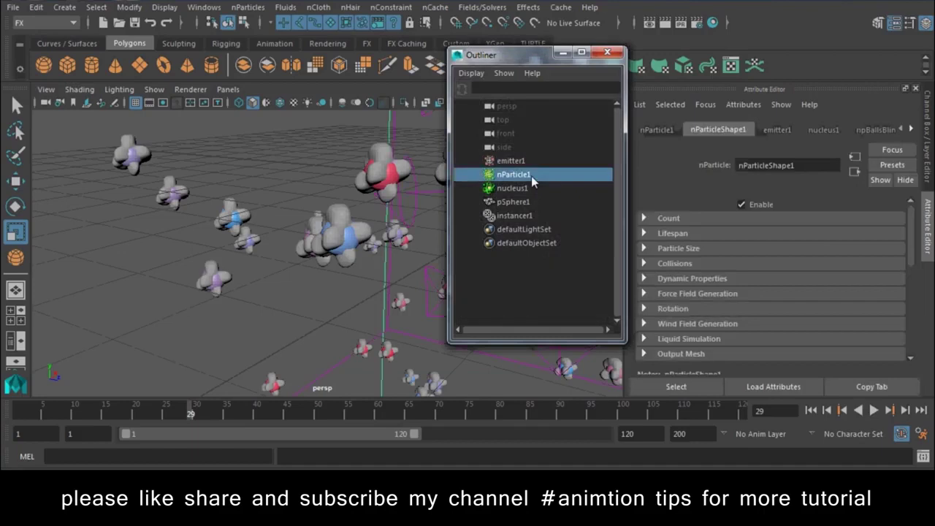
key("ctrl+h")
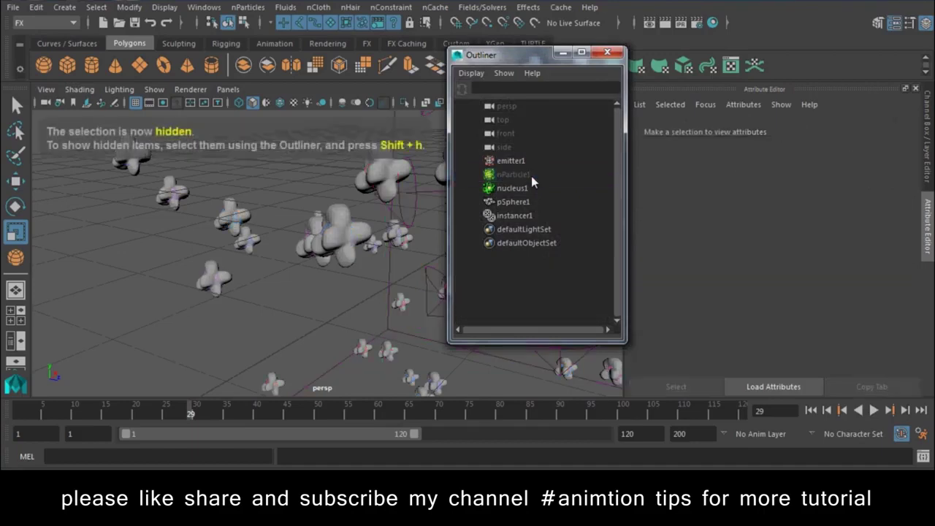
left_click_drag(512, 64, 778, 90)
scroll(270, 265, "down", 5)
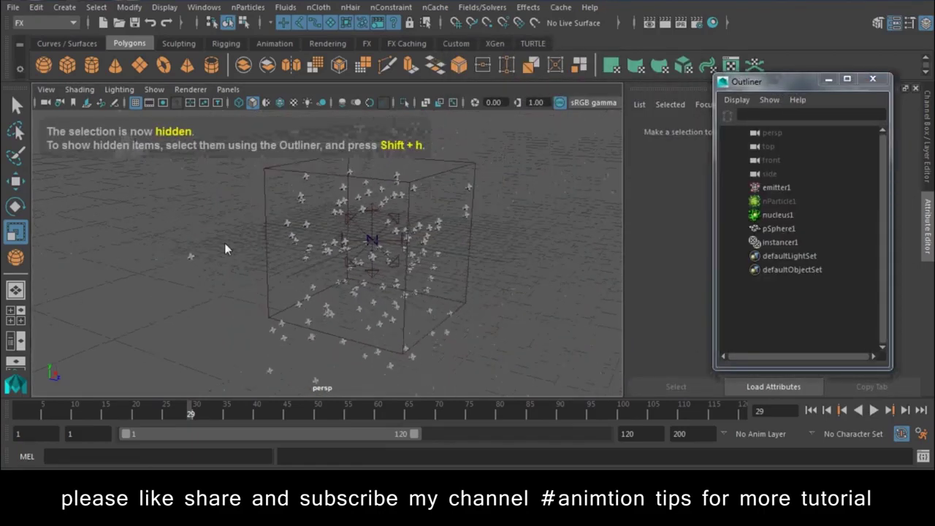
left_click_drag(224, 242, 405, 335, "alt")
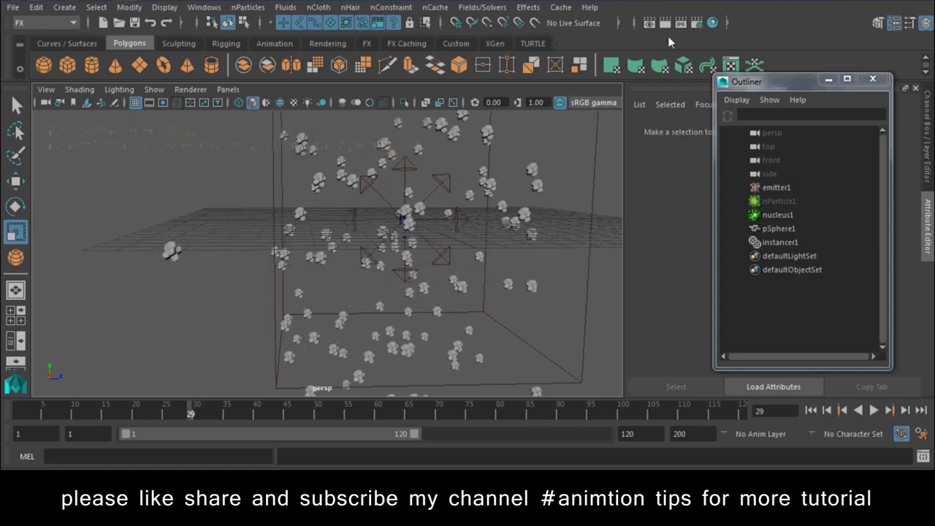
Test-render the current frame showing the instanced particle blobs.
left_click(665, 23)
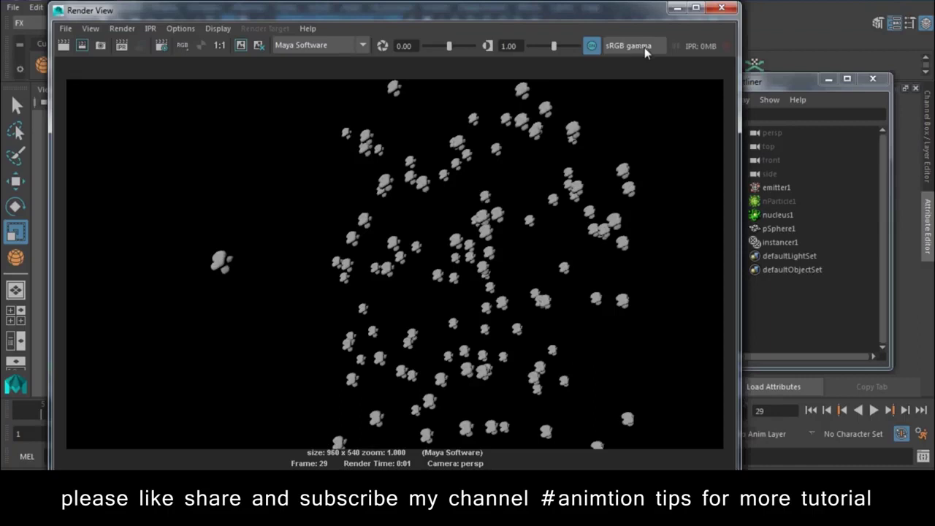
left_click(722, 8)
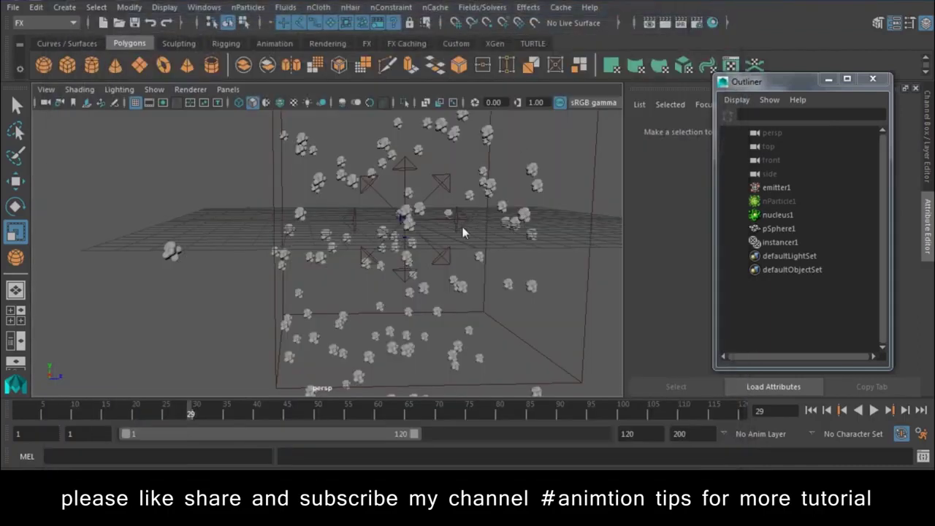
left_click_drag(462, 232, 394, 265, "alt")
Select emitter1, replay the simulation from frame 1, then select nParticle1.
left_click_drag(498, 290, 476, 329)
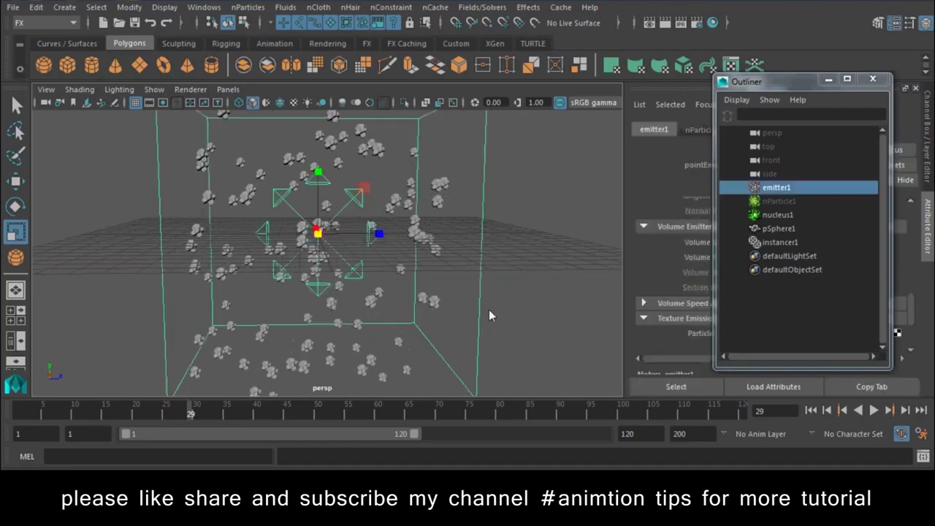
left_click(811, 412)
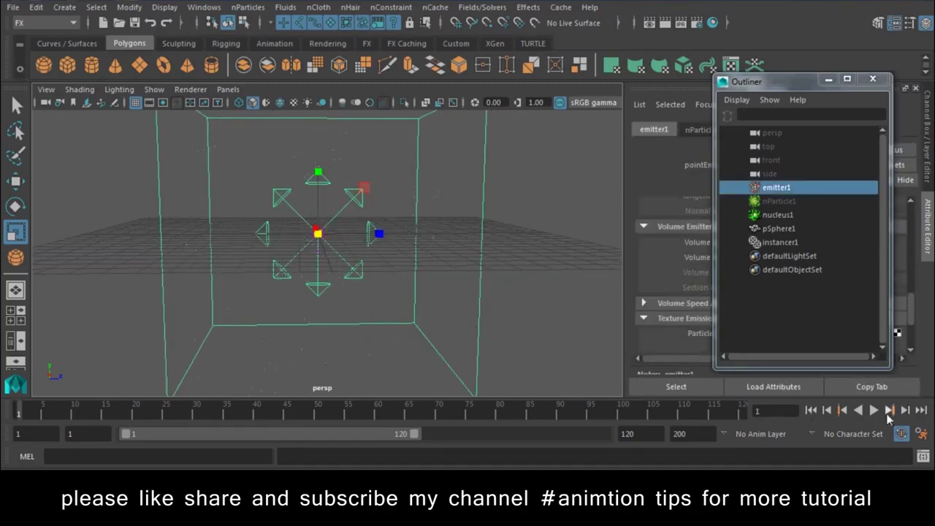
left_click(872, 409)
left_click(874, 413)
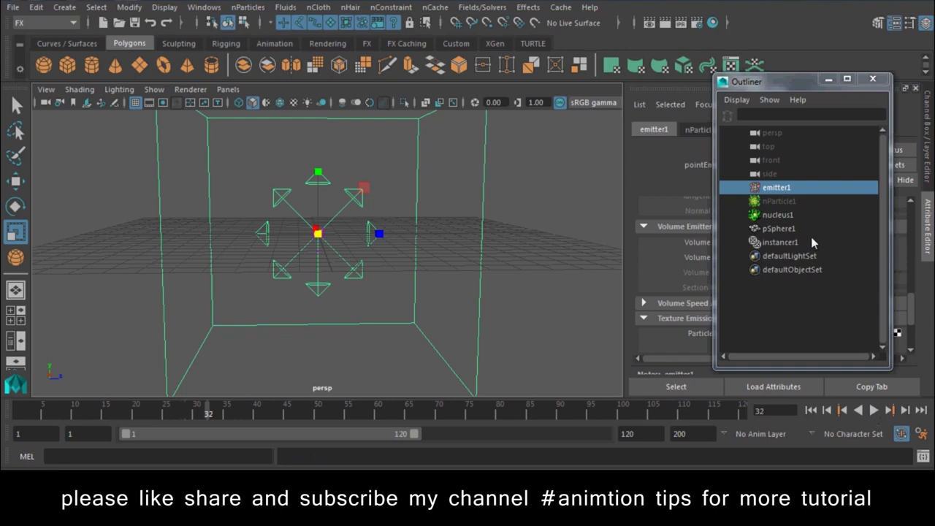
left_click(781, 202)
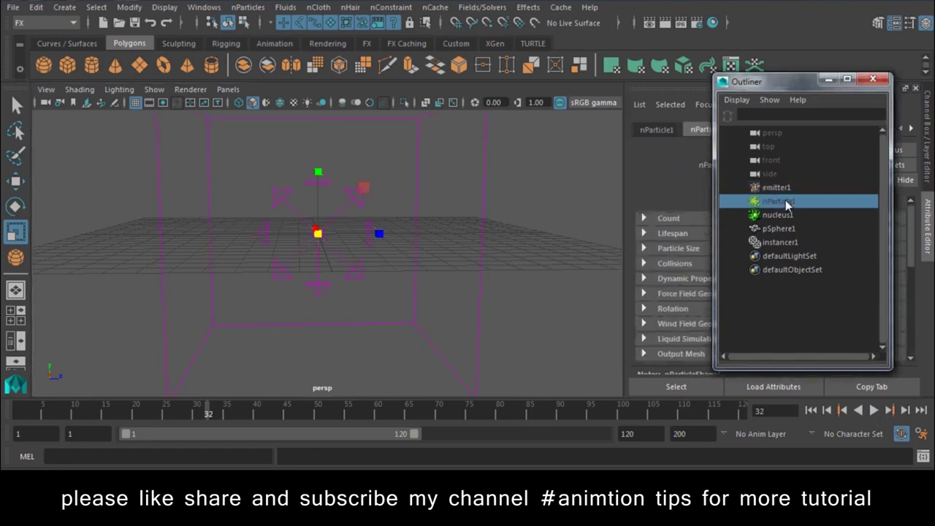
Rewind to frame 1, clear the selection and play the cross-instance particle simulation.
left_click(812, 410)
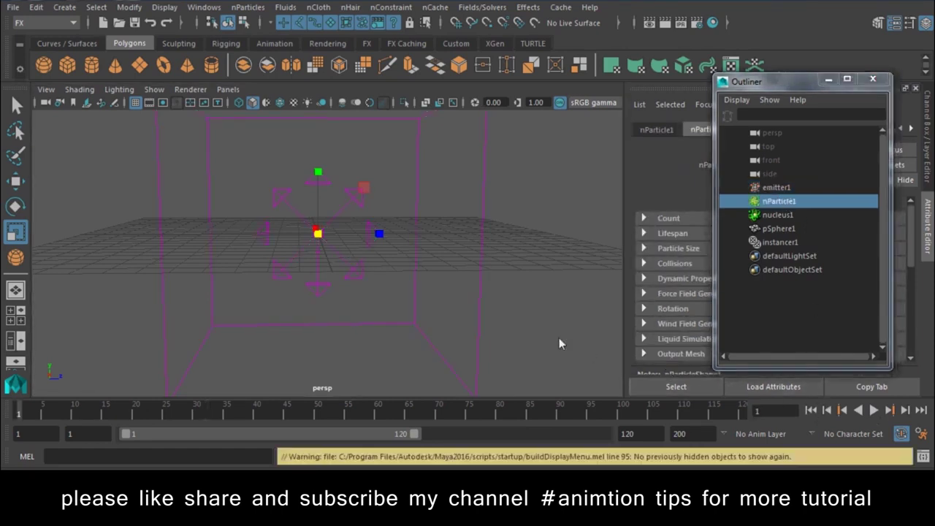
left_click(730, 322)
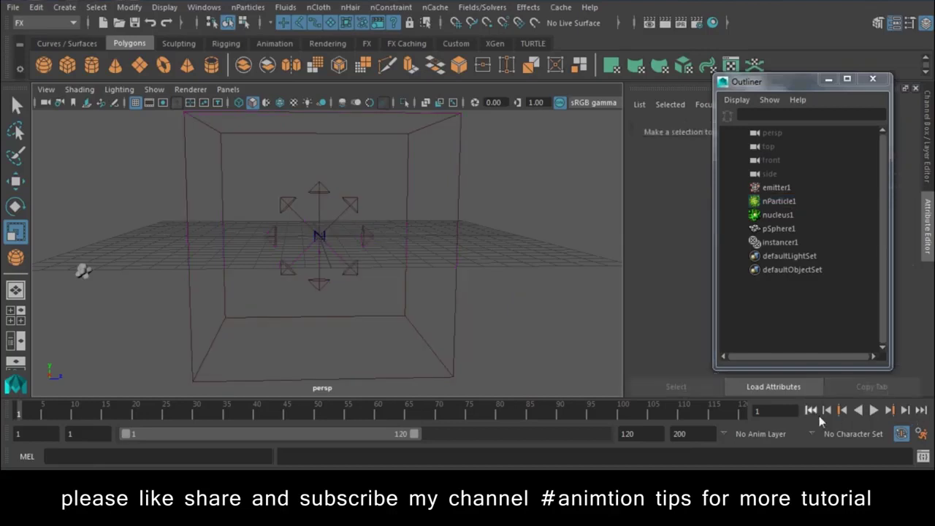
left_click(873, 410)
Delete pSphere1 and undo to restore it, then zoom out and stop playback near frame 107.
left_click(84, 271)
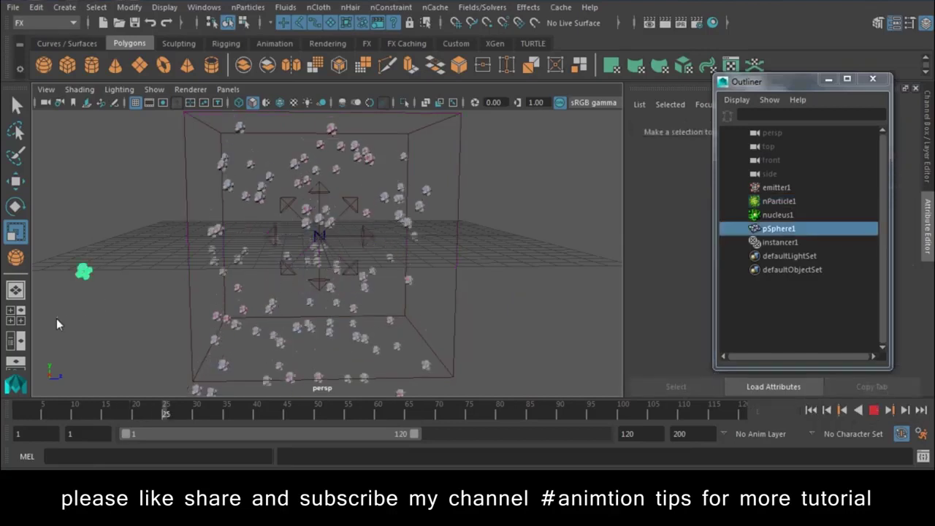
key("Delete")
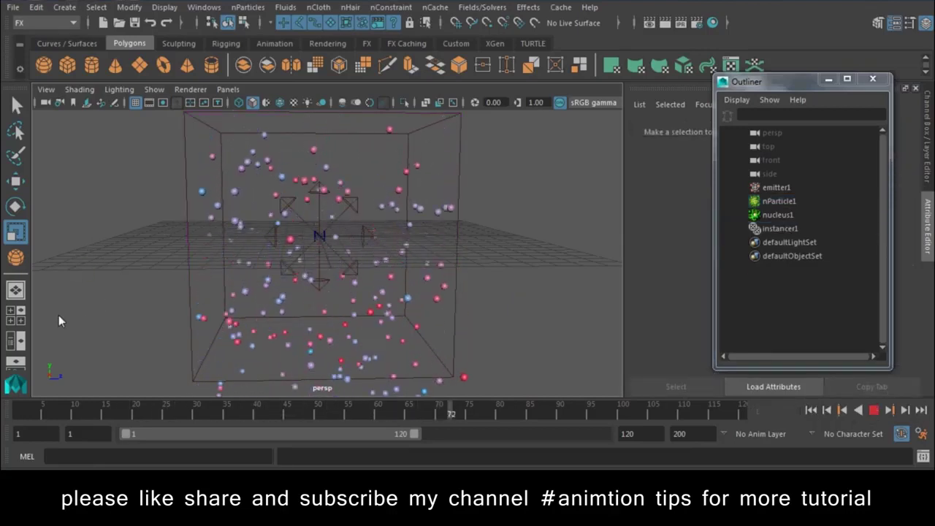
key("ctrl+z")
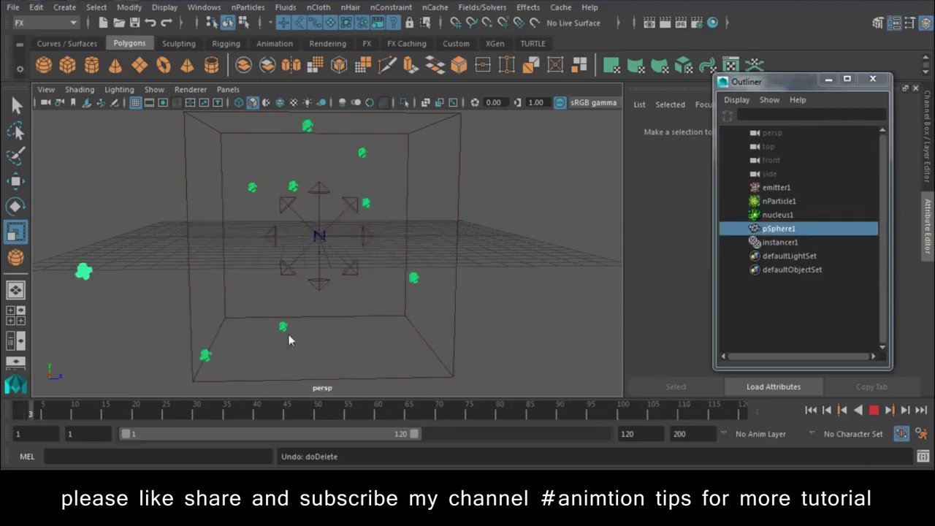
scroll(493, 240, "up", 5)
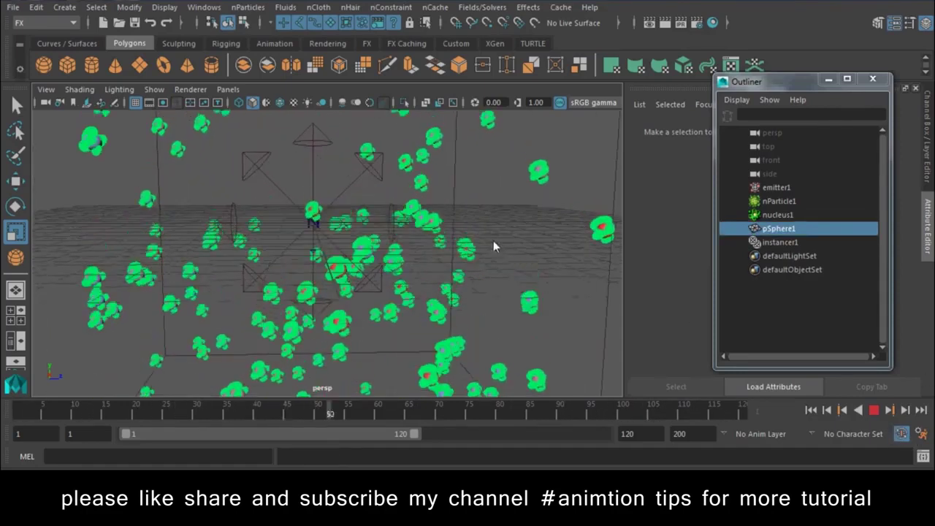
mouse_move(553, 277)
left_mouse_down("alt")
mouse_move(285, 253)
mouse_move(494, 254)
left_mouse_up("alt")
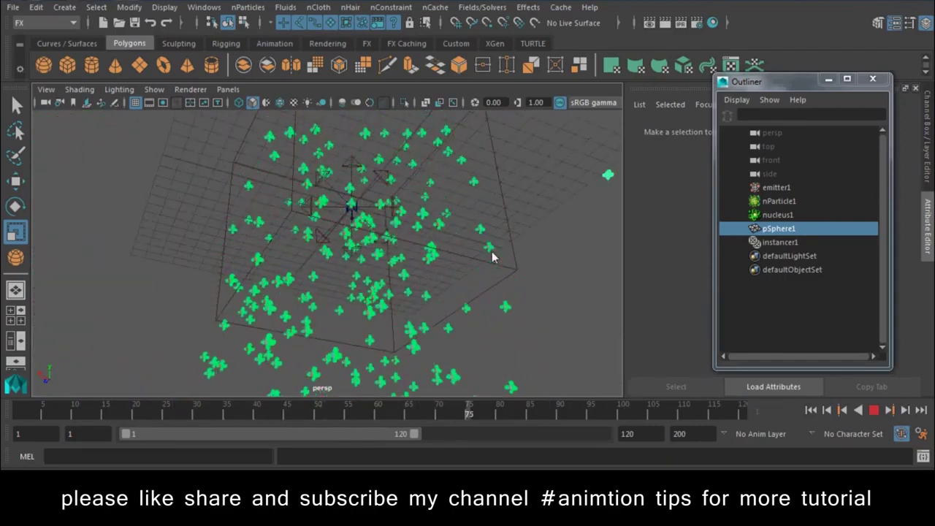
key("Escape")
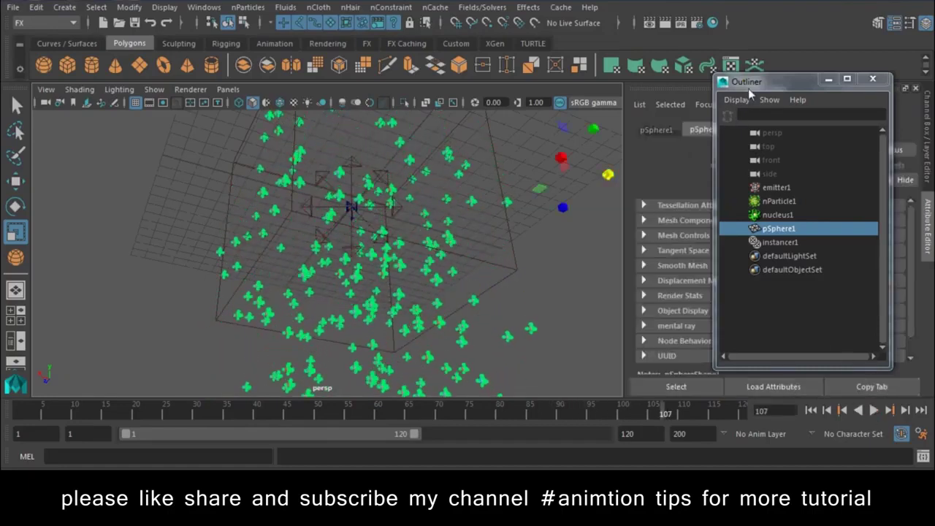
Minimize the Outliner and select the nParticles to show nParticleShape1's attributes.
left_click(828, 79)
scroll(724, 252, "down", 1)
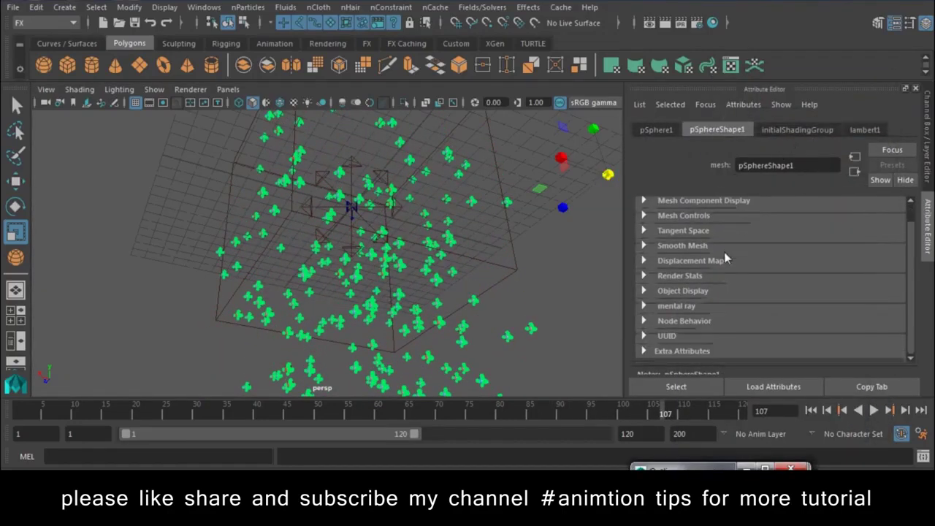
scroll(721, 237, "up", 1)
left_click(518, 228)
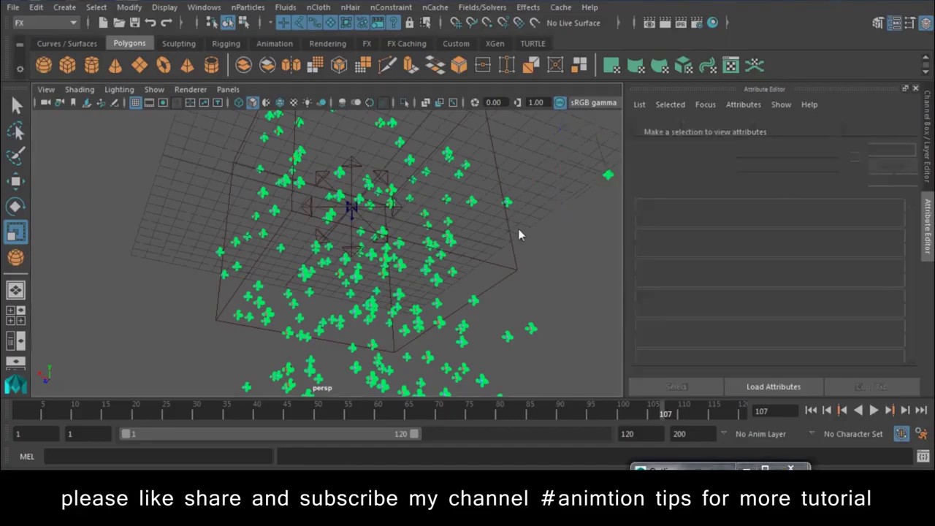
left_click(531, 329)
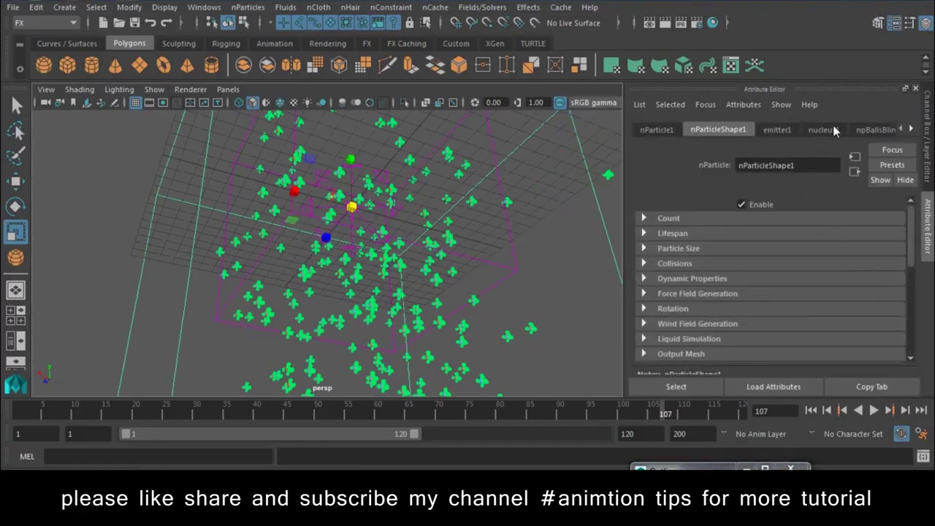
scroll(830, 270, "down", 2)
scroll(829, 270, "down", 3)
scroll(829, 270, "down", 2)
scroll(830, 276, "up", 3)
scroll(830, 276, "up", 2)
scroll(830, 276, "up", 3)
scroll(830, 276, "down", 3)
scroll(830, 276, "up", 2)
Expand Particle Size and lower the Radius from 0.200 to 0.123.
left_click(643, 248)
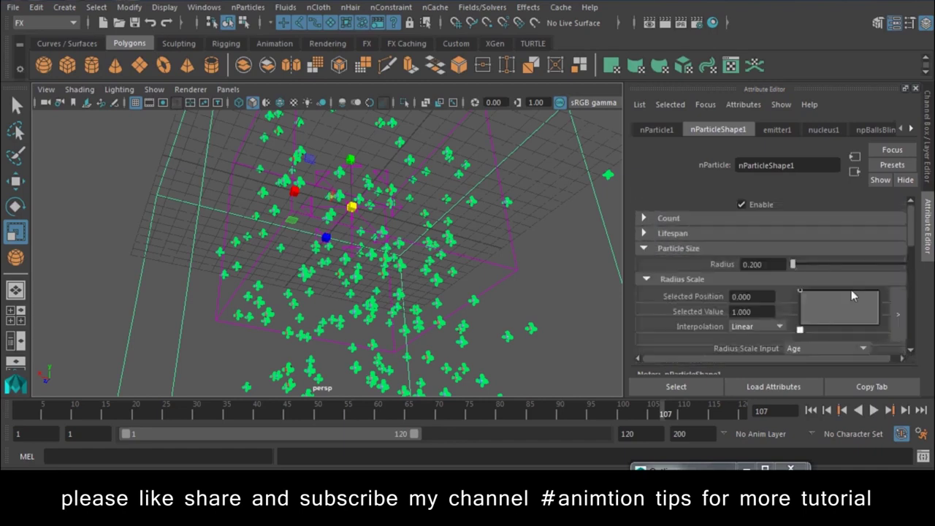
left_click_drag(802, 263, 793, 264)
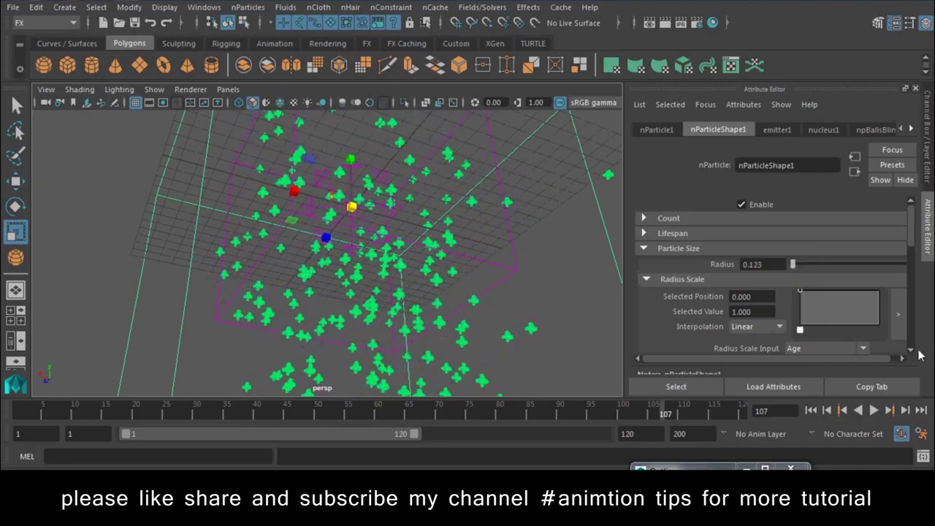
scroll(718, 326, "down", 3)
scroll(718, 327, "down", 2)
scroll(718, 327, "down", 2)
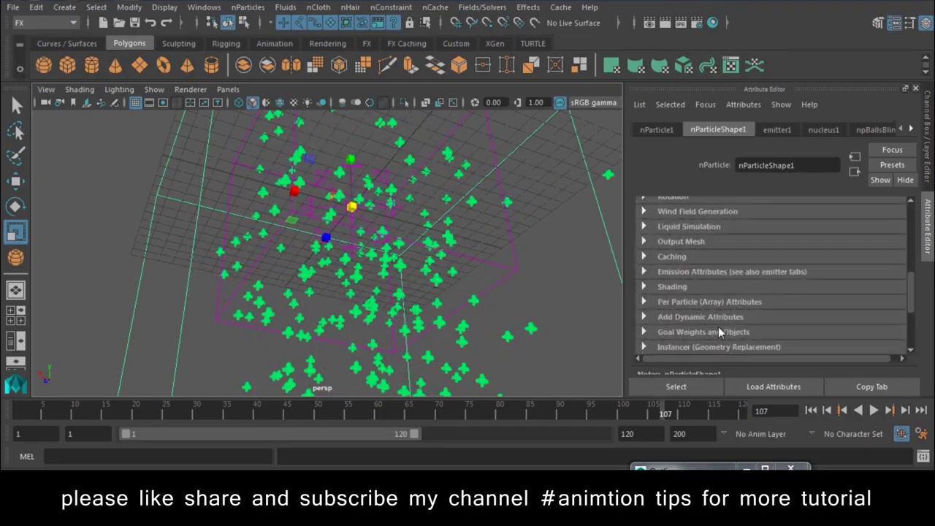
scroll(718, 326, "down", 1)
Expand and browse the Instancer (geometry replacement) options for the particles.
left_click(729, 306)
scroll(736, 307, "down", 2)
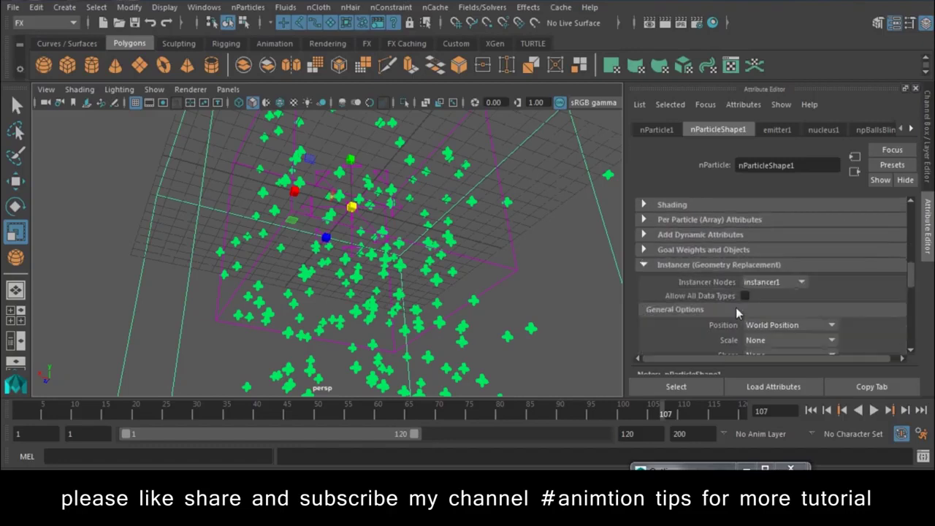
scroll(735, 308, "down", 2)
scroll(704, 304, "down", 2)
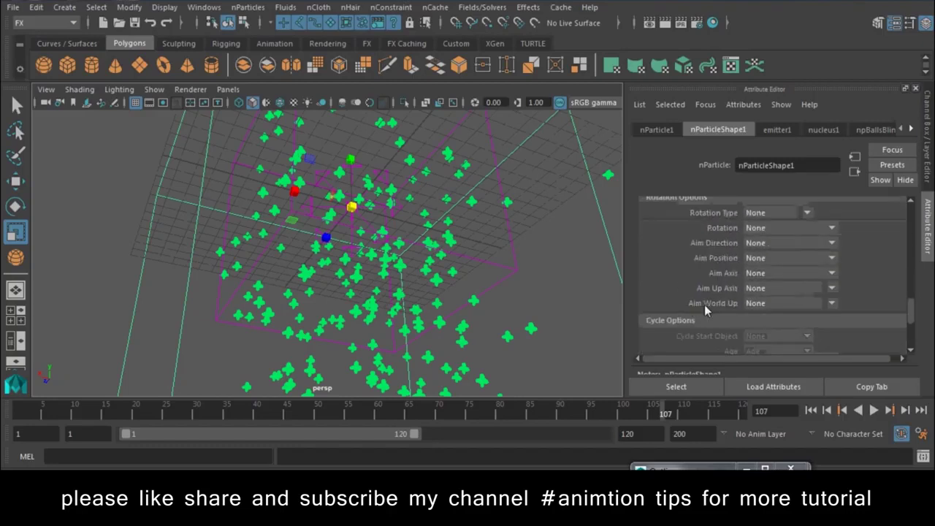
scroll(704, 305, "down", 1)
scroll(704, 304, "up", 6)
scroll(701, 301, "up", 3)
left_click_drag(453, 219, 466, 273, "alt")
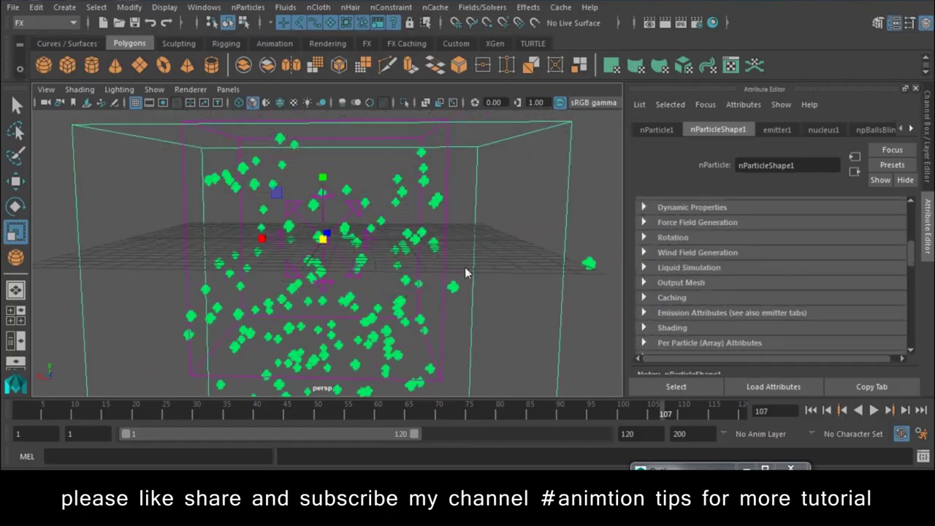
Start a new scene, discarding the old one without saving.
left_click(12, 7)
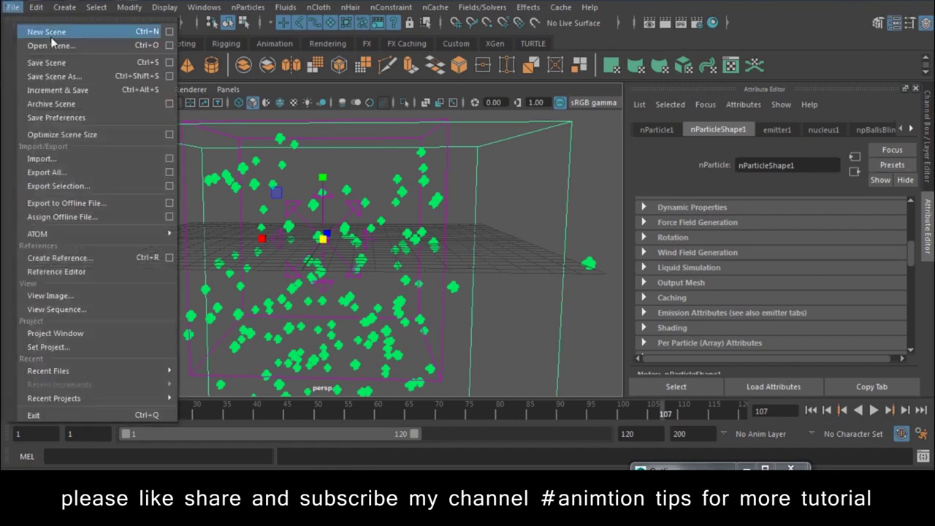
left_click(42, 32)
left_click(463, 242)
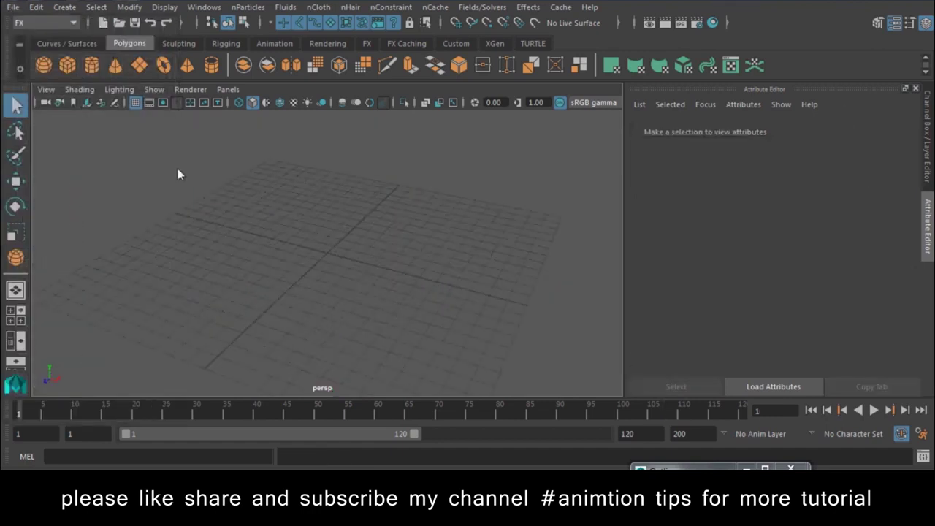
Create an nParticle emitter at the origin, test-play the emission, and undo raising the emitter.
left_click(233, 6)
mouse_move(278, 138)
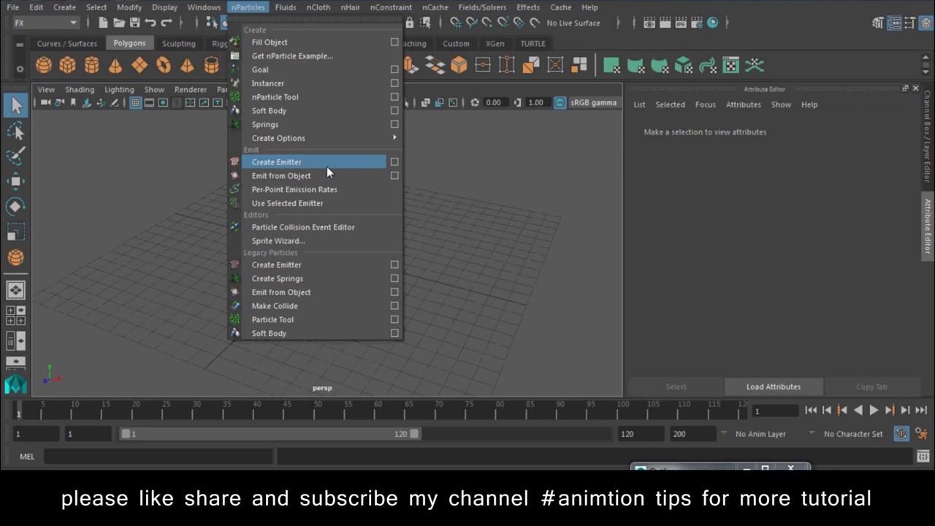
left_click(327, 167)
left_click(873, 411)
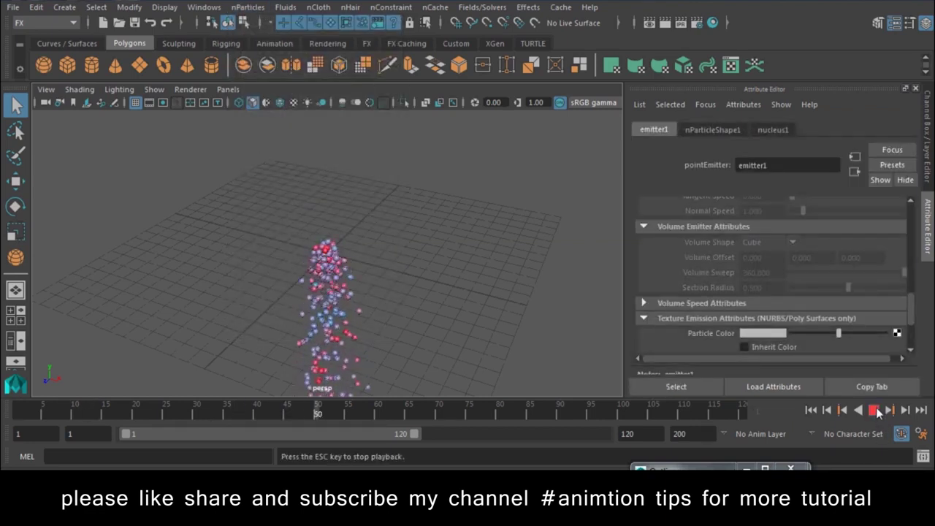
left_click(874, 411)
key("e")
key("w")
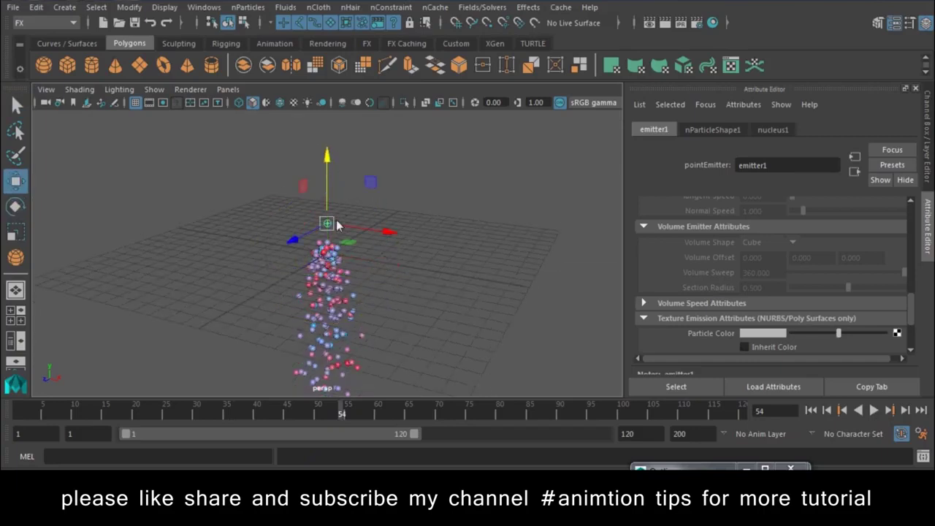
key("ctrl+z")
Create a polygon sphere on the grid and rewind to the first frame.
left_click(107, 250)
mouse_move(136, 271)
left_mouse_down()
mouse_move(148, 287)
mouse_move(173, 424)
left_mouse_up()
key("alt+shift+v")
Key the sphere at frame 47 and frame 120, moving it up and across above the grid.
left_click(303, 413)
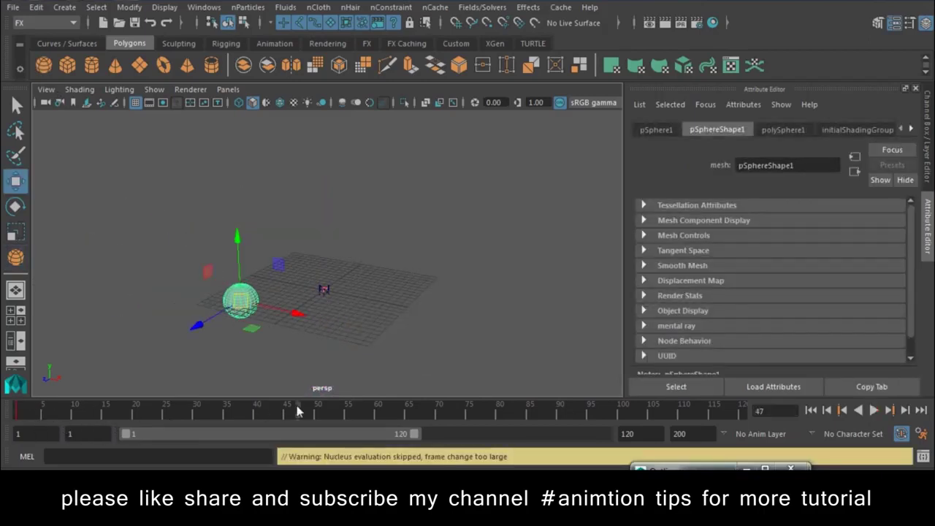
left_click(739, 413)
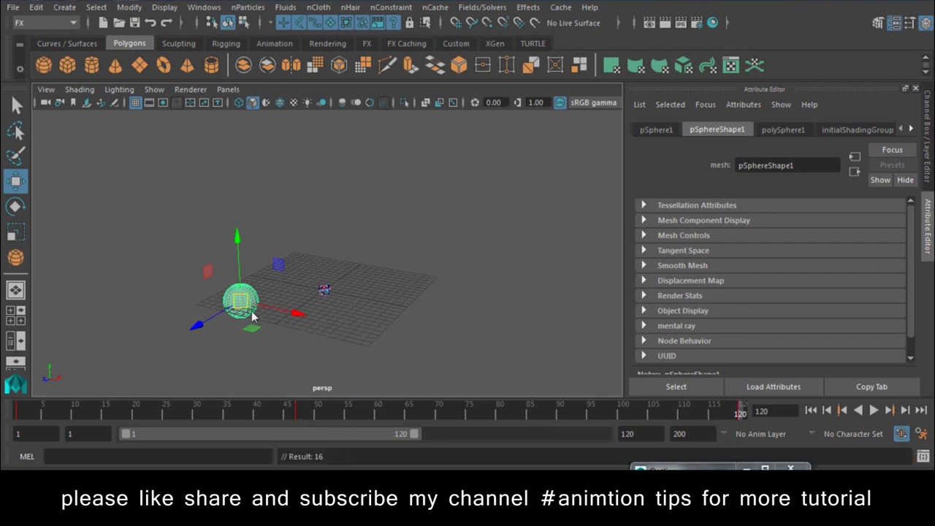
left_click(298, 412)
left_click_drag(259, 315, 163, 187)
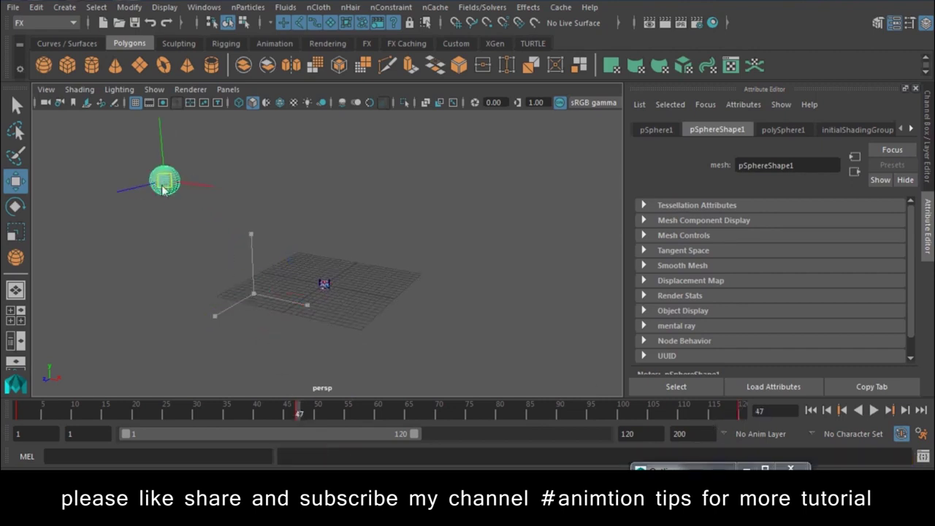
left_click(747, 406)
left_click_drag(256, 290, 363, 257)
mouse_move(424, 231)
middle_mouse_down()
mouse_move(576, 209)
mouse_move(422, 231)
middle_mouse_up()
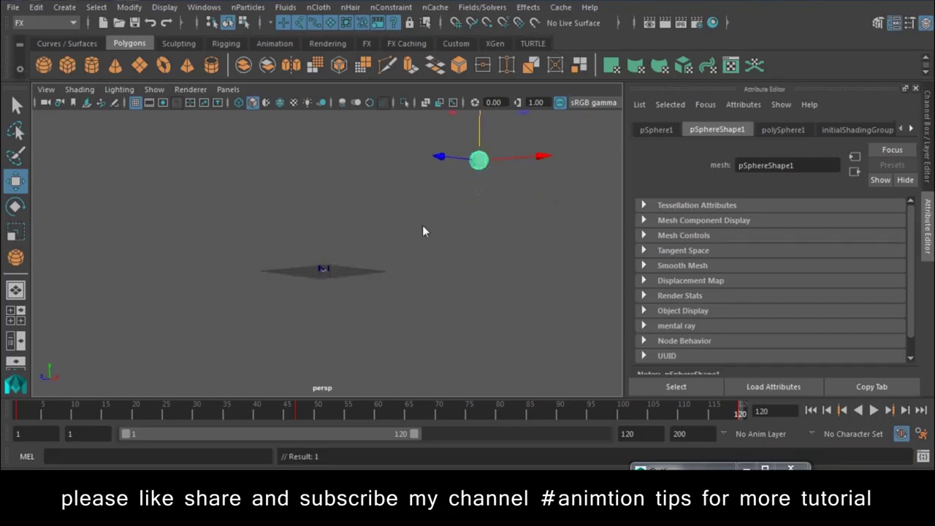
left_click(422, 232)
Play the animation from frame 1, stop at frame 93, and reselect the sphere.
left_click(810, 410)
left_click(874, 410)
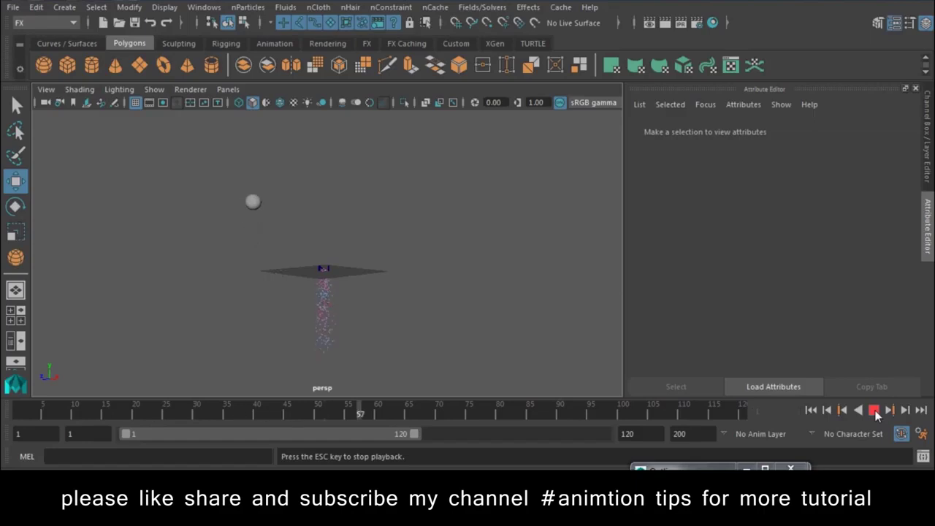
left_click(873, 409)
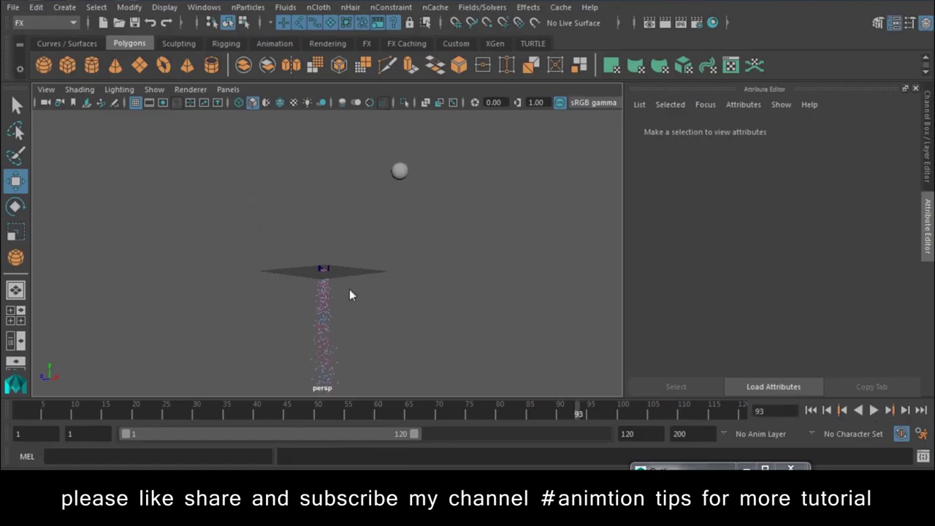
left_click(349, 288)
left_click(399, 171)
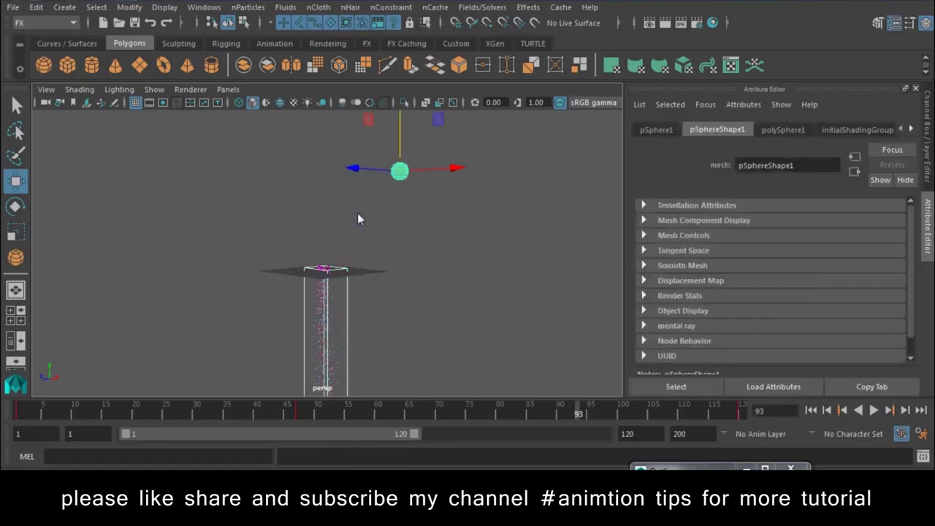
Make the sphere an nParticle goal and play the simulation up to frame 71.
left_click(248, 7)
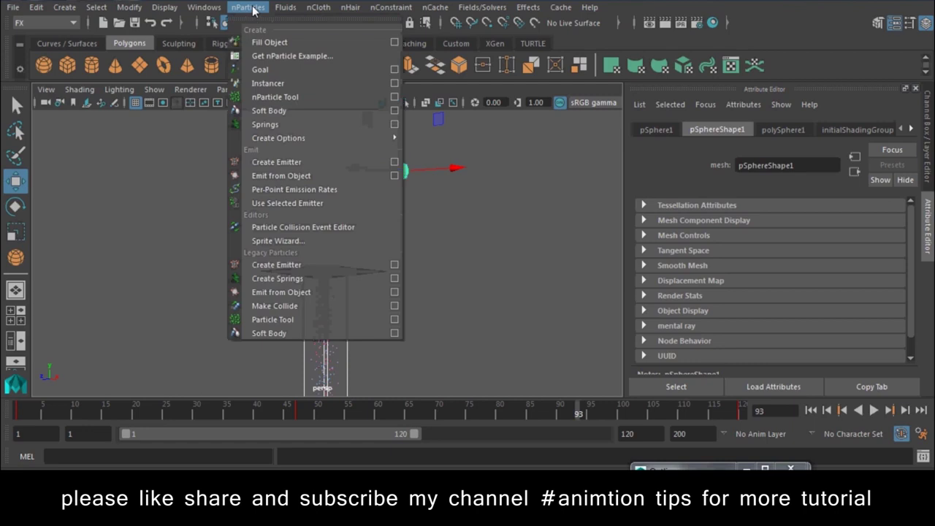
left_click(279, 70)
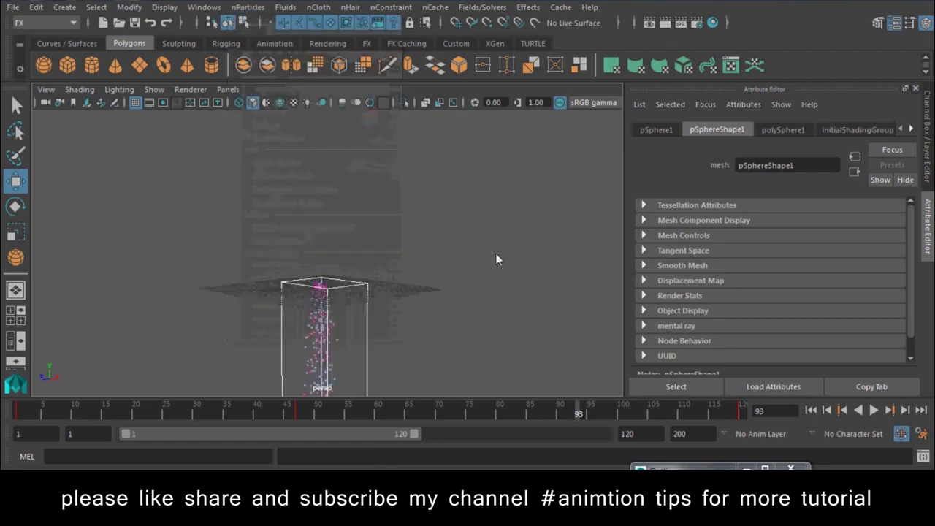
left_click(810, 410)
left_click(872, 411)
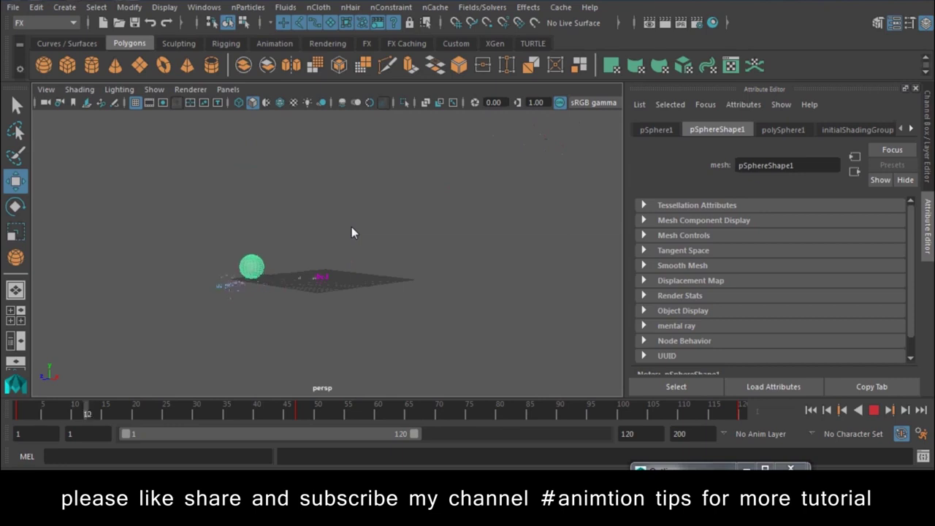
left_click(860, 410)
Return to frame 1, clear the selection, and request a new scene.
left_click(815, 412)
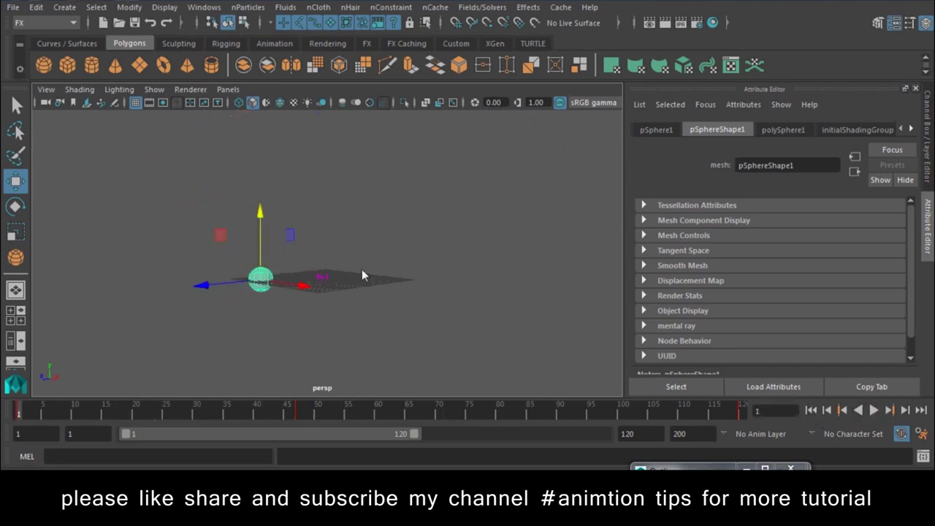
left_click(341, 289)
left_click(13, 6)
Open a new empty scene without saving and draw a polygon sphere on the grid.
left_click(41, 29)
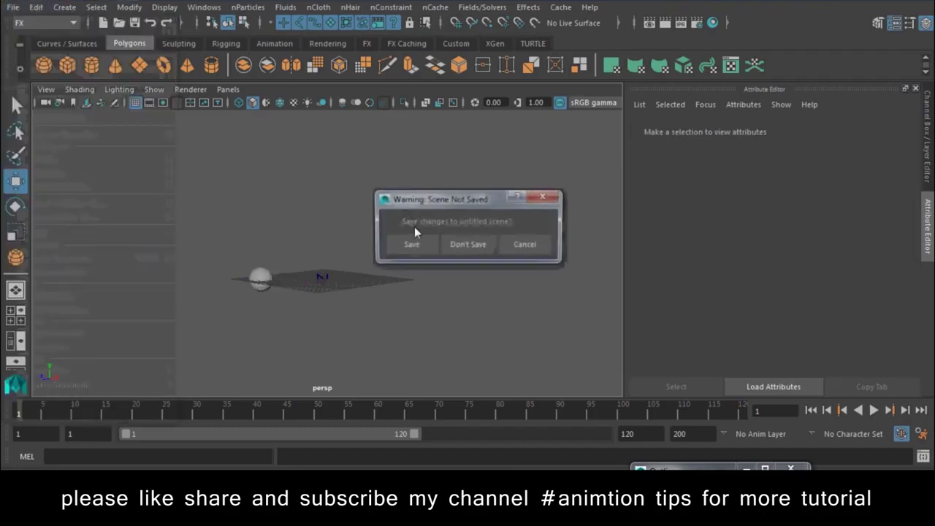
left_click(394, 244)
left_click(43, 65)
mouse_move(324, 252)
left_mouse_down()
mouse_move(347, 282)
mouse_move(351, 268)
left_mouse_up()
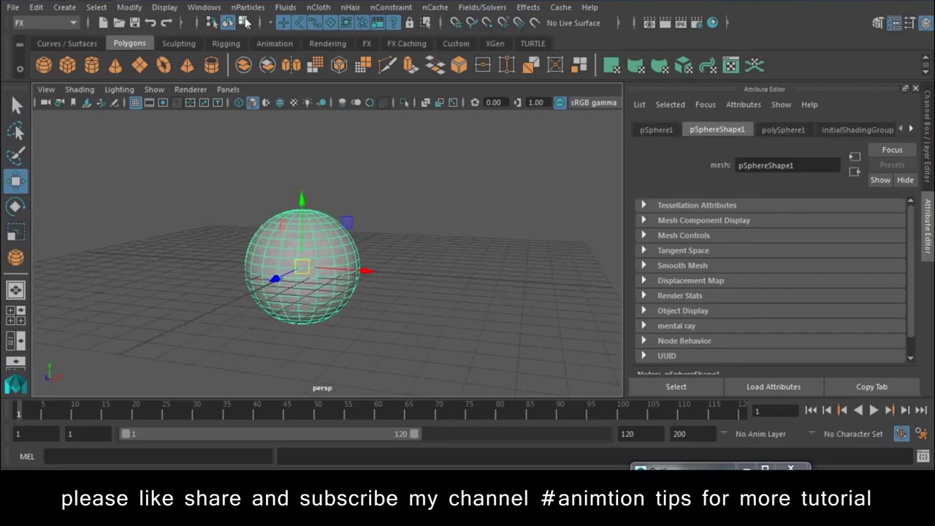
Apply Emit from Object to the sphere, play back the emission, and select the nParticles.
left_click(248, 8)
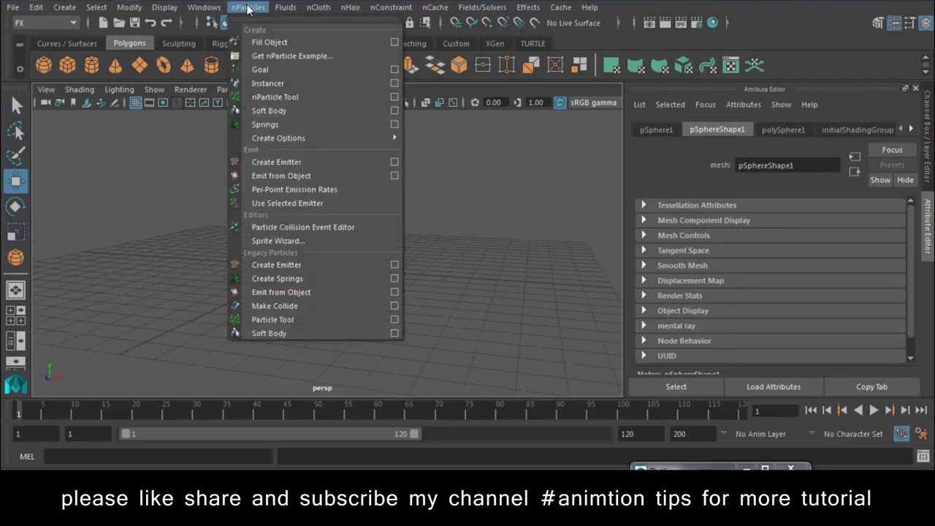
left_click(311, 176)
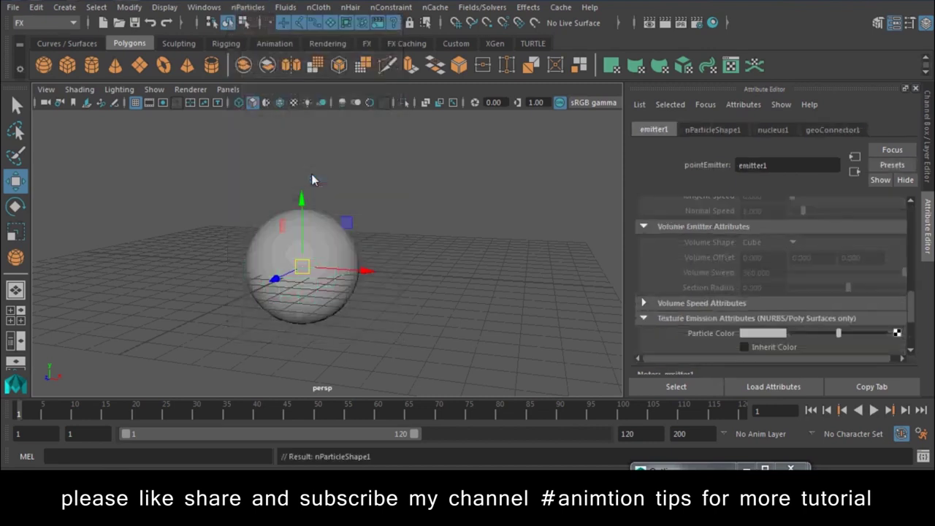
left_click(875, 416)
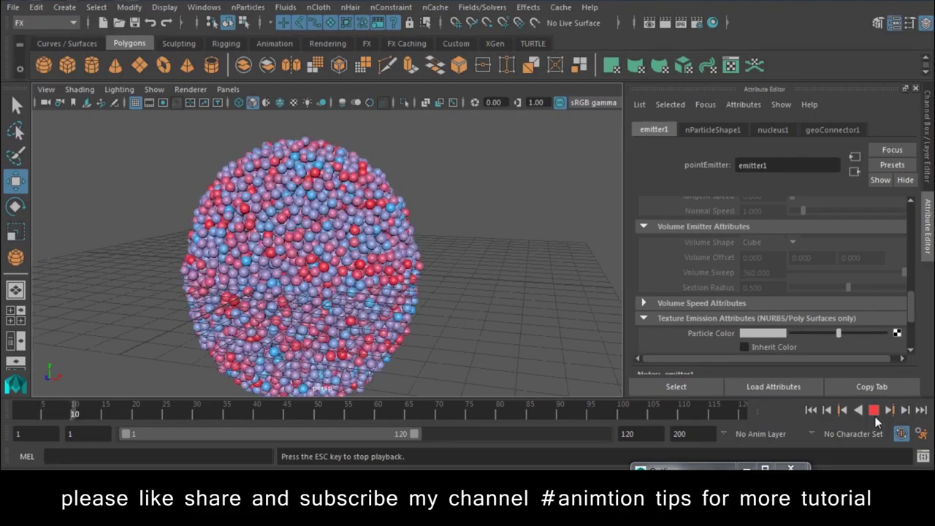
left_click(873, 413)
left_click(812, 412)
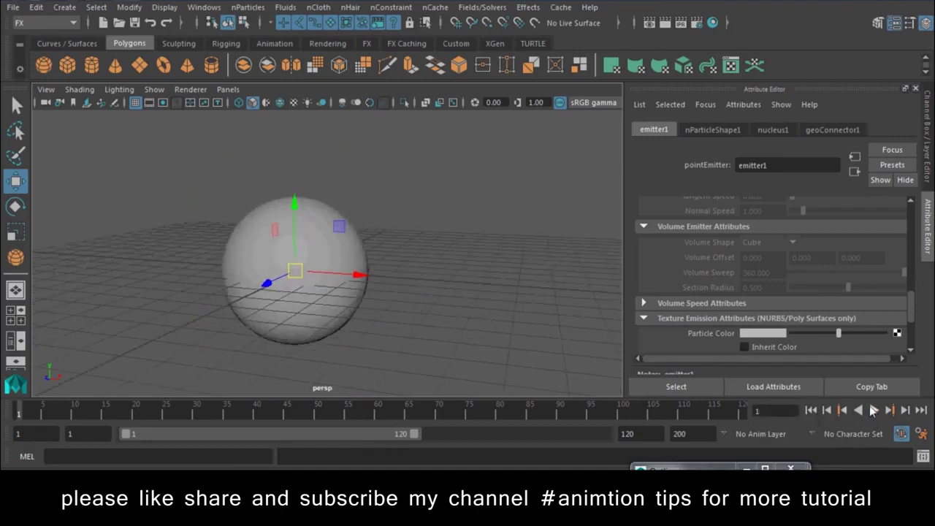
left_click(873, 410)
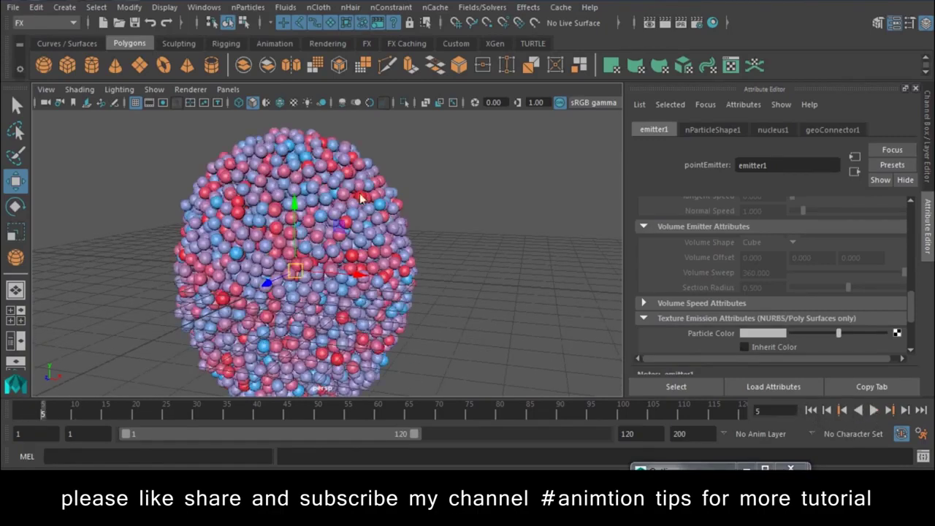
left_click(409, 217)
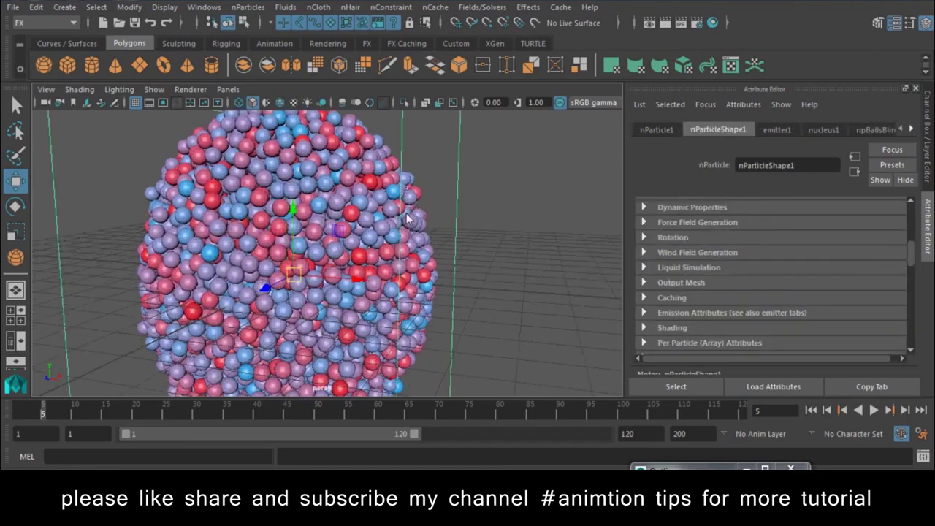
Switch to wireframe view and set nParticleShape1's Particle Size radius to 0.020.
key("4")
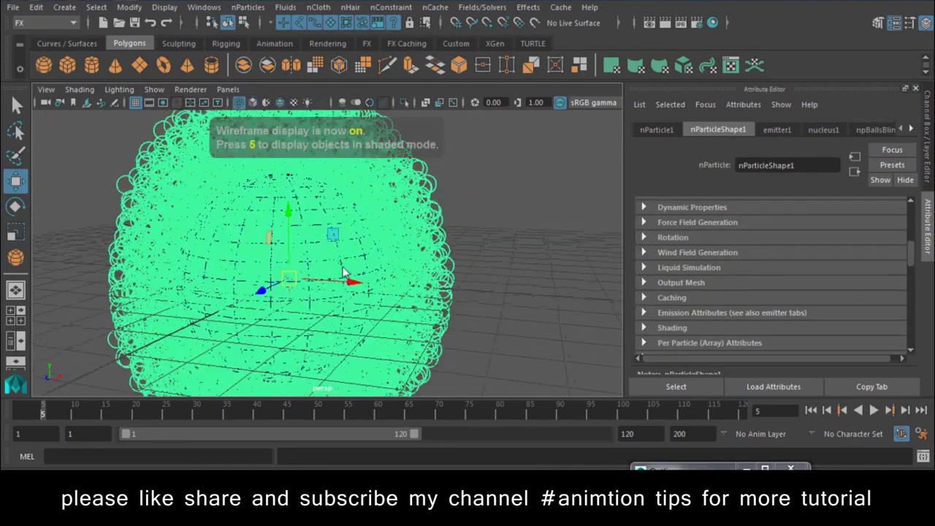
right_click_drag(343, 272, 513, 221, "alt")
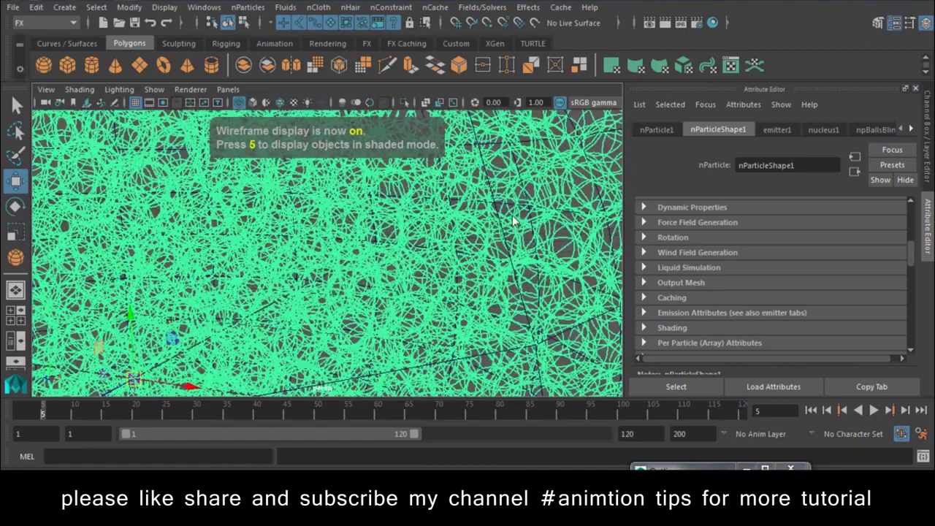
mouse_move(502, 222)
right_mouse_down("alt")
mouse_move(359, 237)
mouse_move(279, 143)
right_mouse_up("alt")
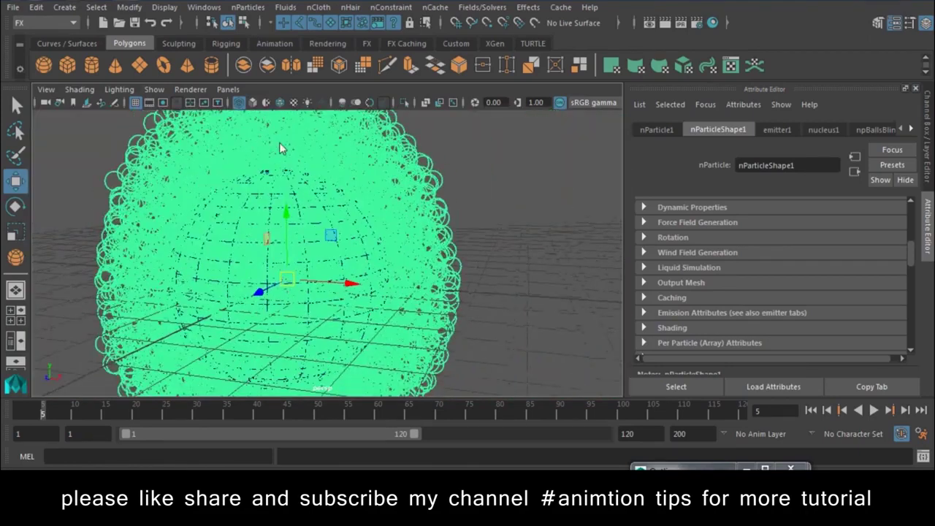
scroll(663, 241, "up", 4)
scroll(664, 238, "up", 1)
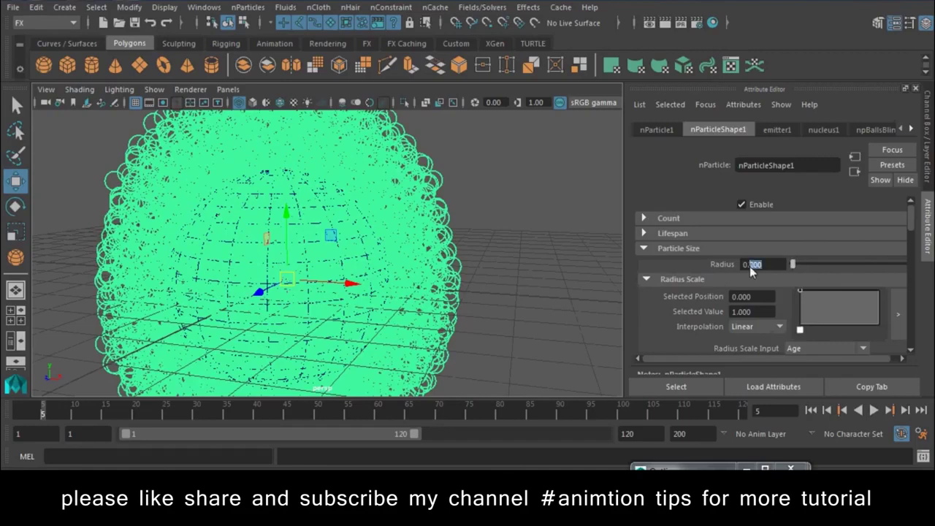
type("20")
key("Return")
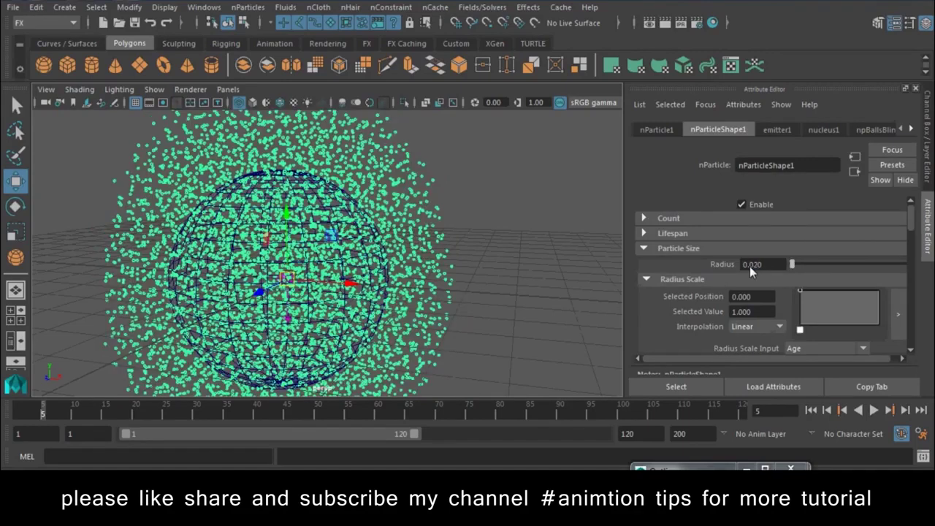
scroll(363, 198, "up", 5)
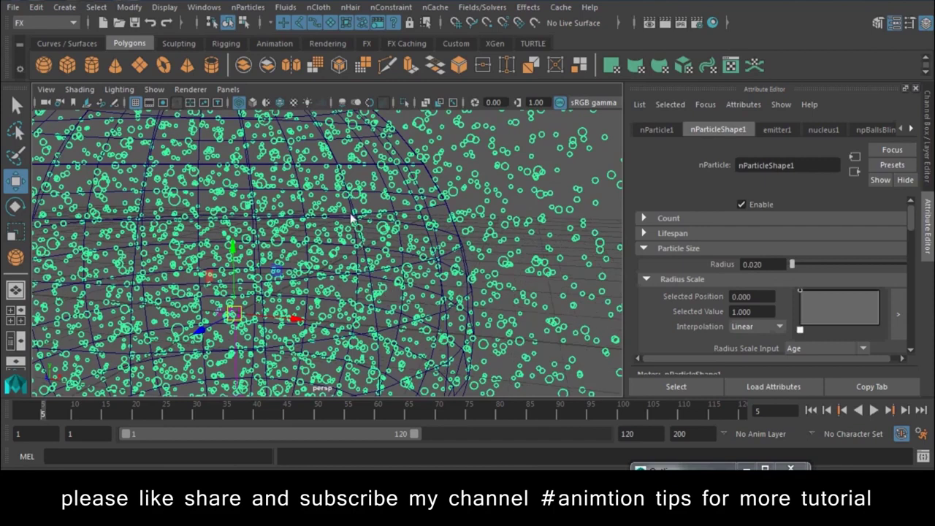
Create a goal from the polygon sphere at weight 0.500 and play back to see the dots attract.
left_click(406, 215)
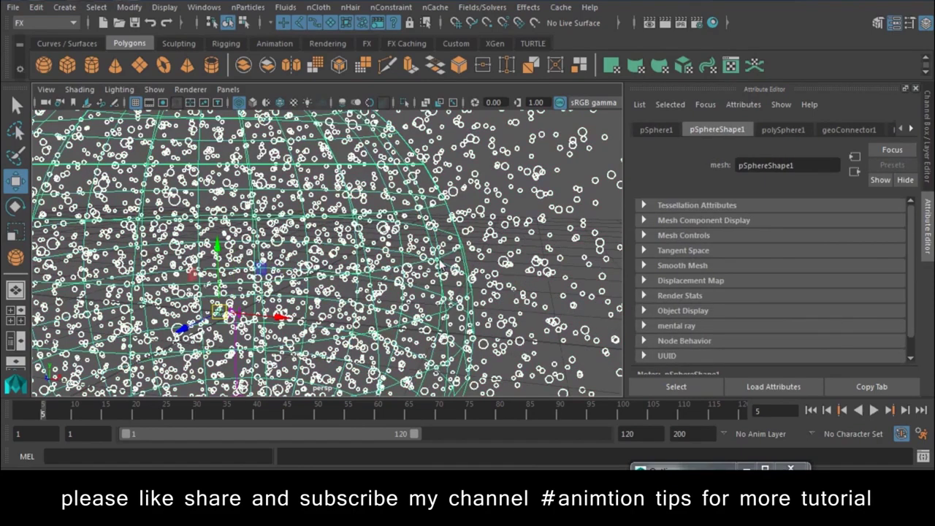
left_click(249, 8)
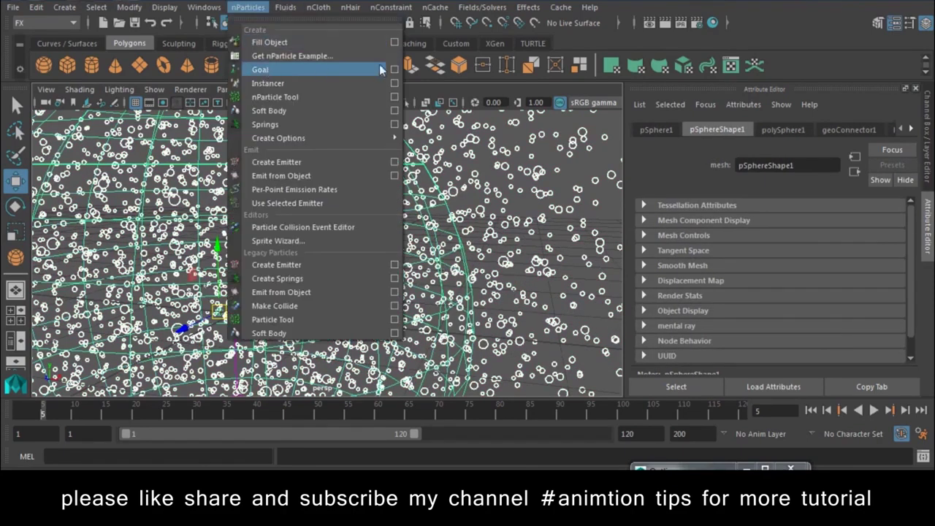
left_click(400, 68)
left_click(632, 303)
key("f")
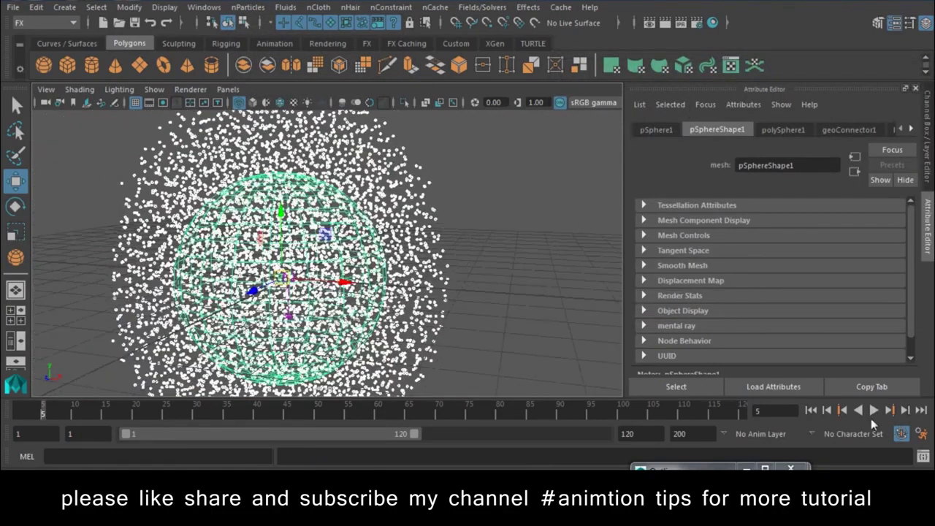
left_click(812, 410)
left_click(873, 410)
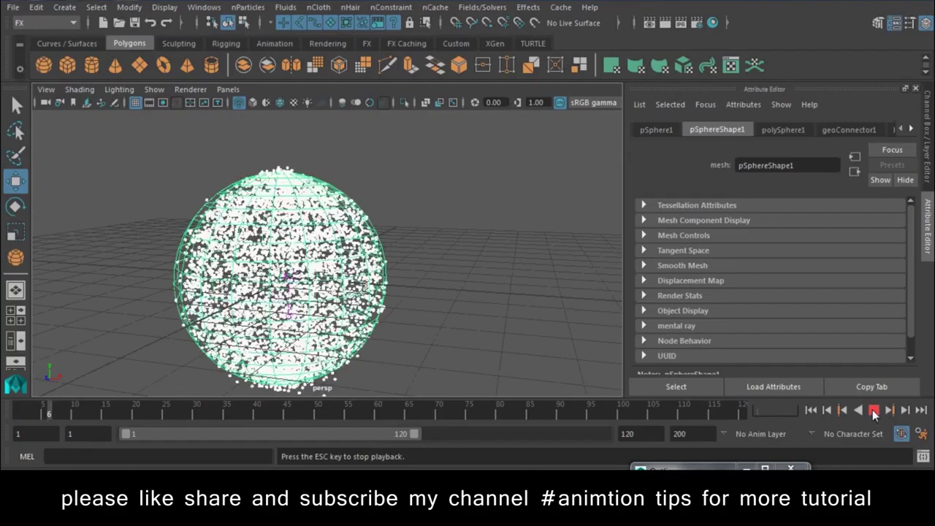
left_click(873, 411)
left_click(452, 195)
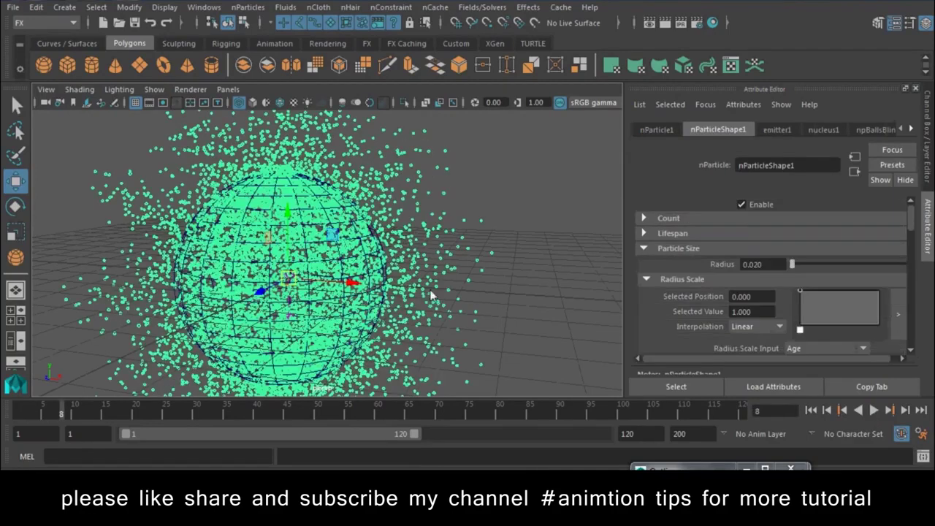
Set emitter1's emission Speed to 0 and preview the result with playback from frame 1.
left_click(778, 130)
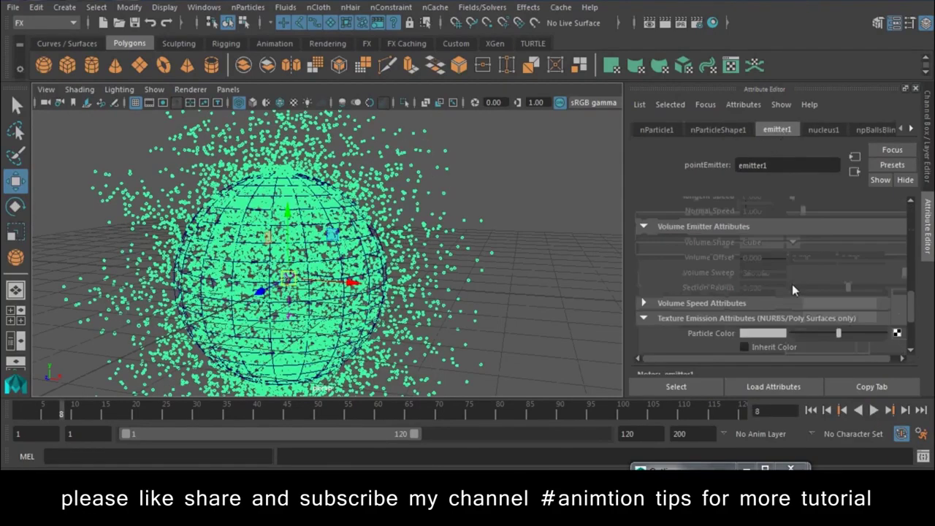
scroll(791, 288, "down", 2)
scroll(789, 291, "up", 5)
scroll(790, 291, "up", 3)
scroll(790, 291, "up", 3)
scroll(789, 291, "up", 2)
scroll(789, 290, "down", 5)
scroll(789, 290, "down", 3)
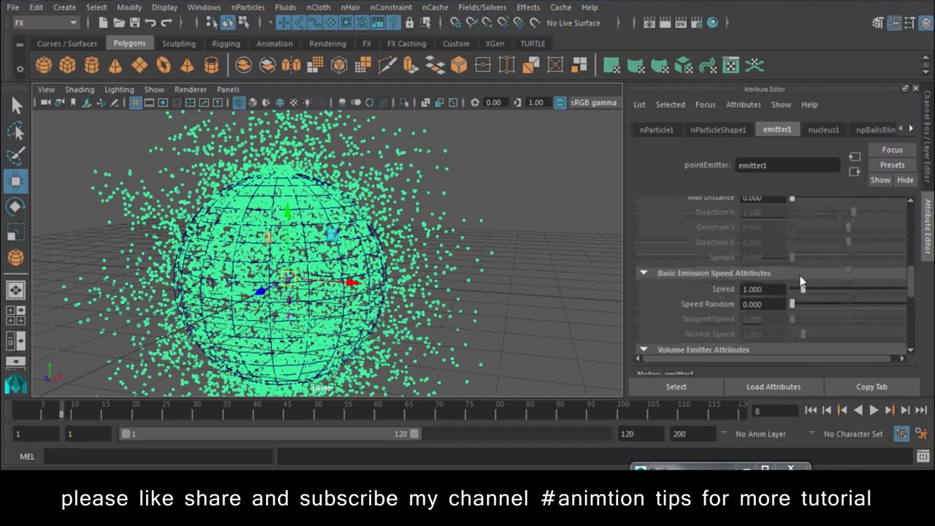
left_click_drag(801, 287, 791, 288)
left_click(810, 410)
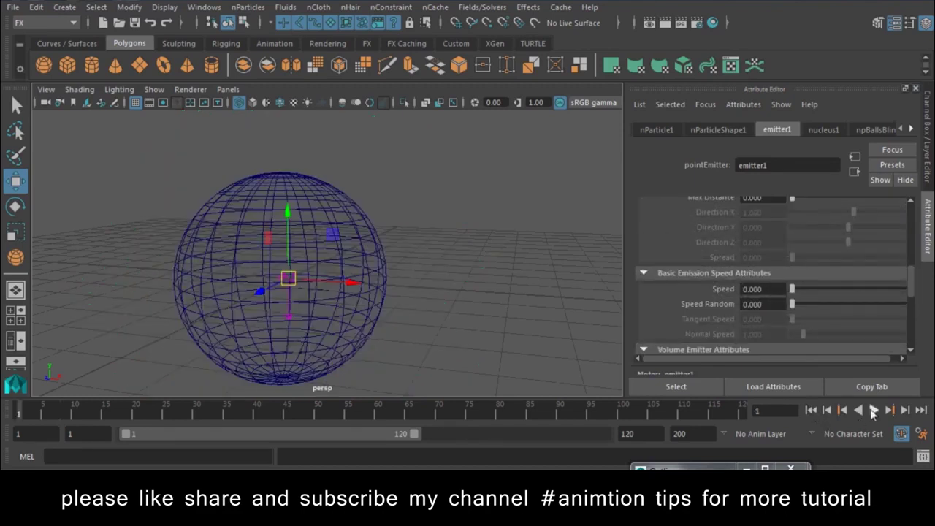
left_click(873, 410)
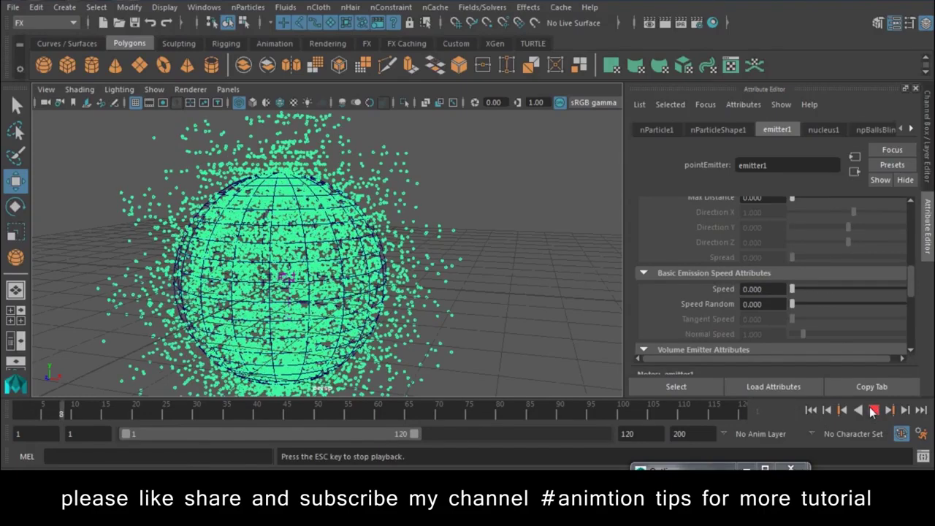
left_click(873, 410)
Rewind the timeline to frame 1 and scrub through frames to preview the particles.
scroll(844, 326, "up", 3)
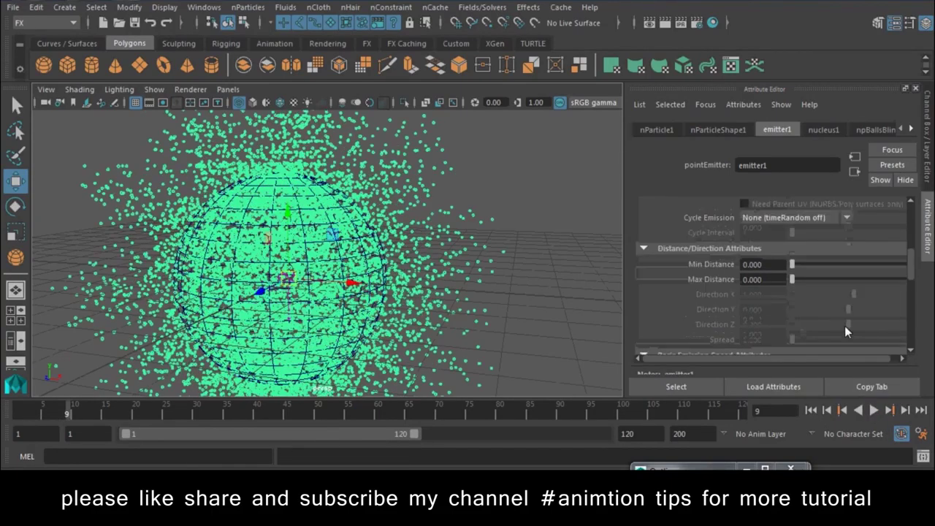
scroll(844, 326, "up", 3)
scroll(844, 326, "up", 3)
scroll(844, 325, "down", 3)
scroll(844, 326, "down", 2)
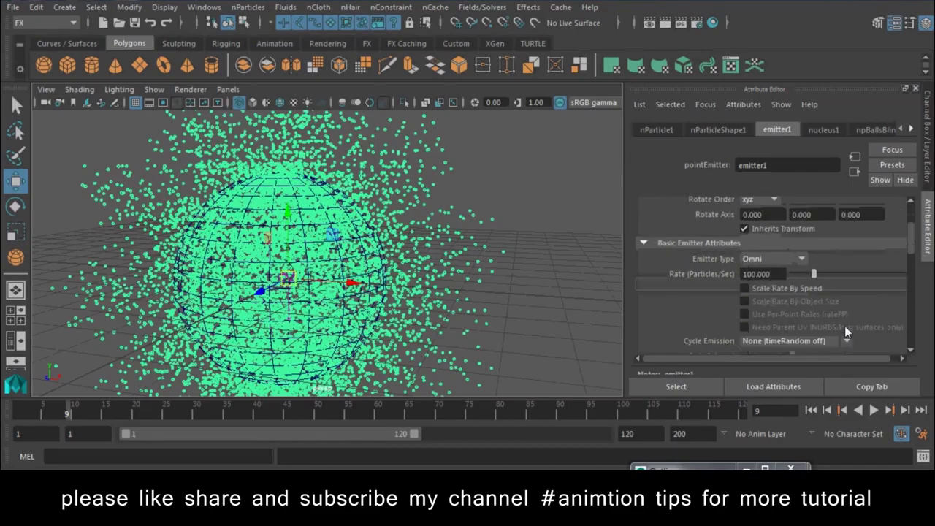
left_click_drag(97, 412, 13, 414)
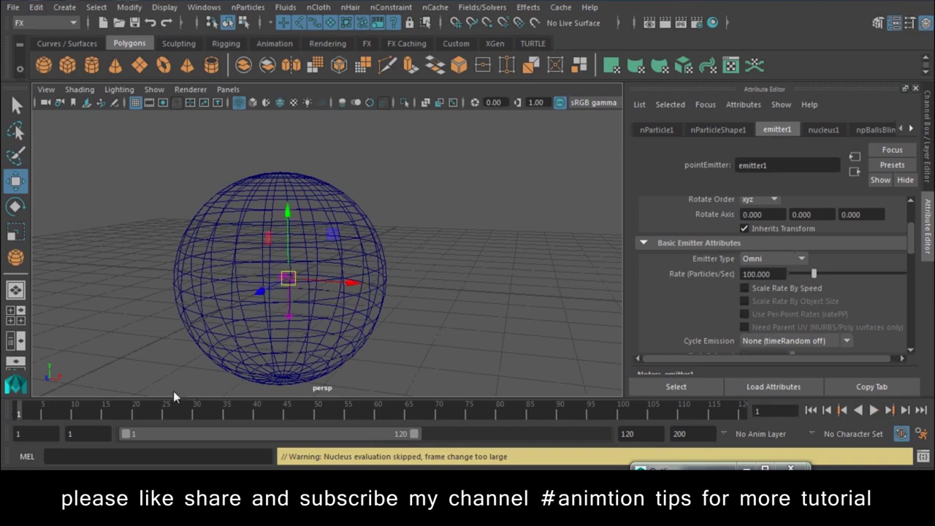
mouse_move(28, 417)
left_mouse_down()
mouse_move(186, 408)
mouse_move(3, 425)
left_mouse_up()
Set emitter1's Rate (Particles/Sec) to 1000.
double_click(774, 274)
type("100")
key("Return")
left_click_drag(780, 276, 755, 282)
type("0")
key("Return")
Key the emission rate at 1000 on frame 1, then set it to 0 on frame 2.
right_click(714, 278)
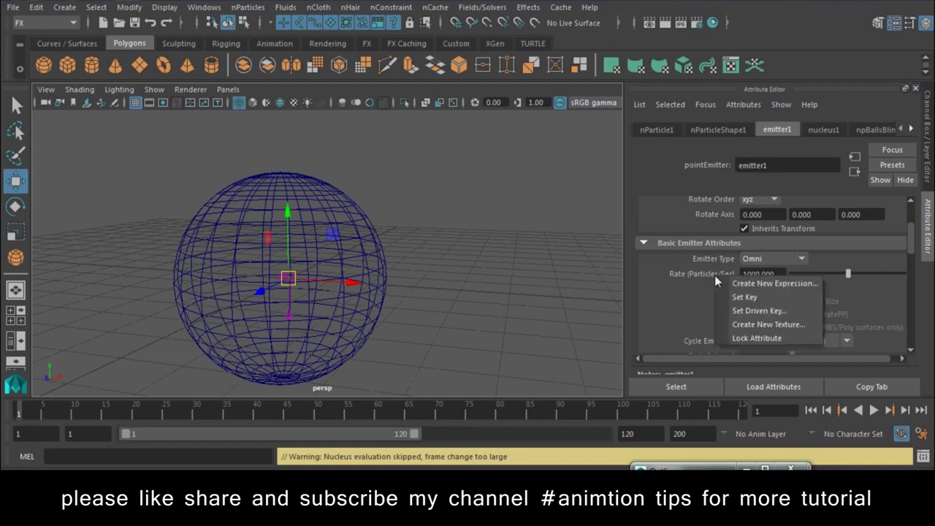
left_click(744, 298)
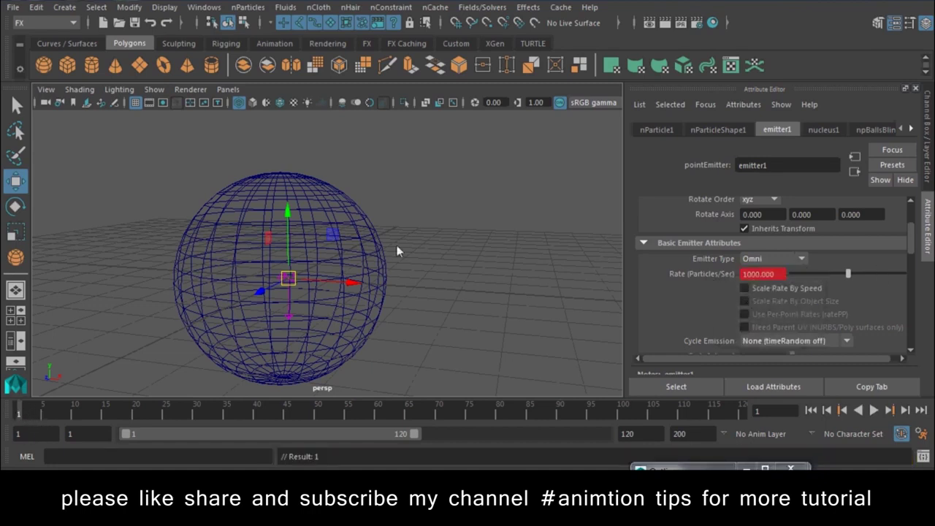
left_click(905, 412)
left_click_drag(785, 275, 674, 276)
type("0")
key("Return")
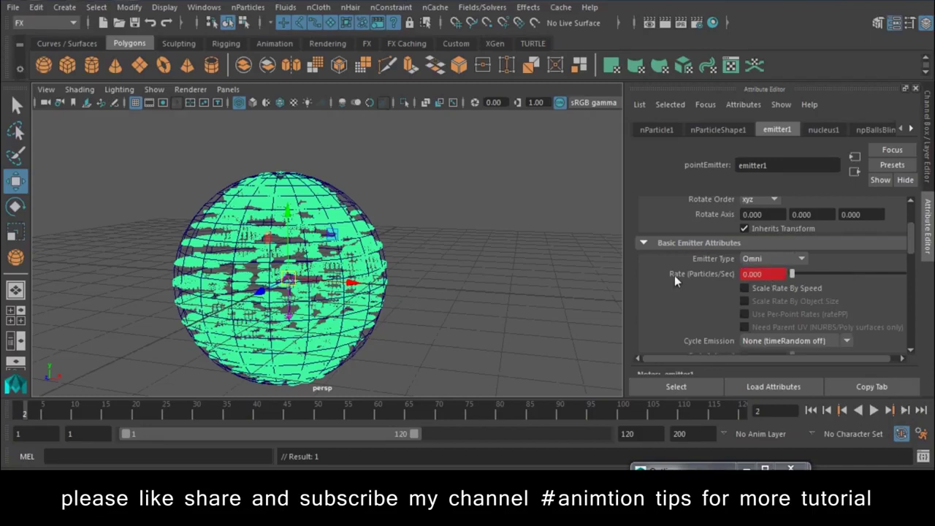
Play back the burst, then change the frame 2 rate to 1000 and replay from frame 1.
left_click(811, 411)
type("1000.000")
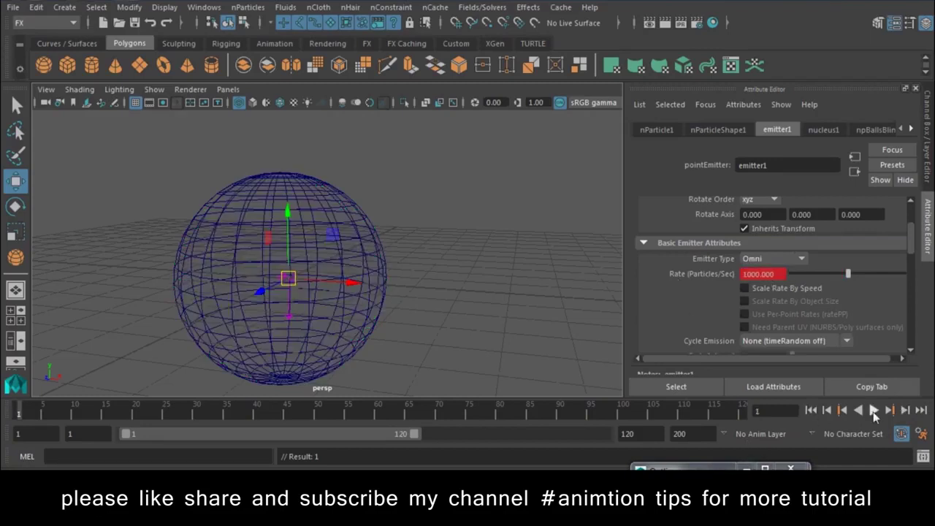
left_click(873, 411)
left_click(810, 411)
left_click_drag(20, 414, 26, 414)
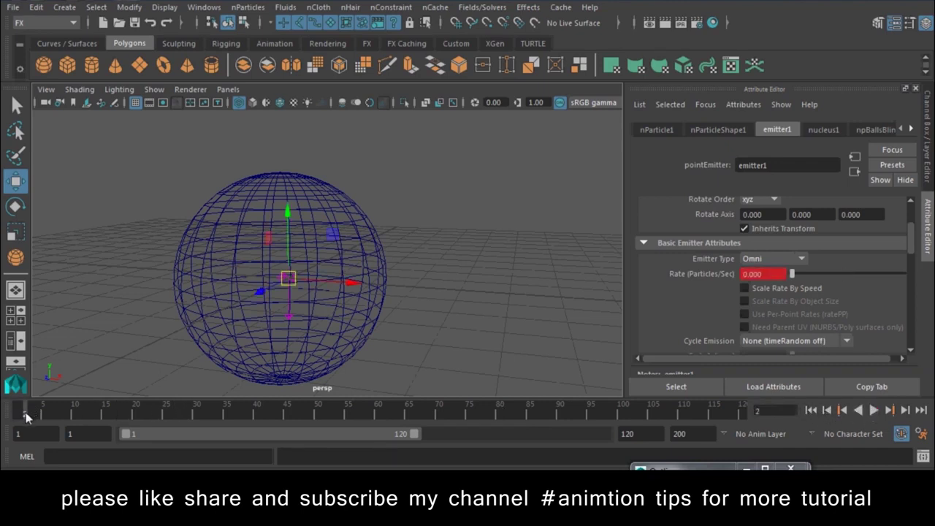
double_click(766, 274)
type("1000")
key("Return")
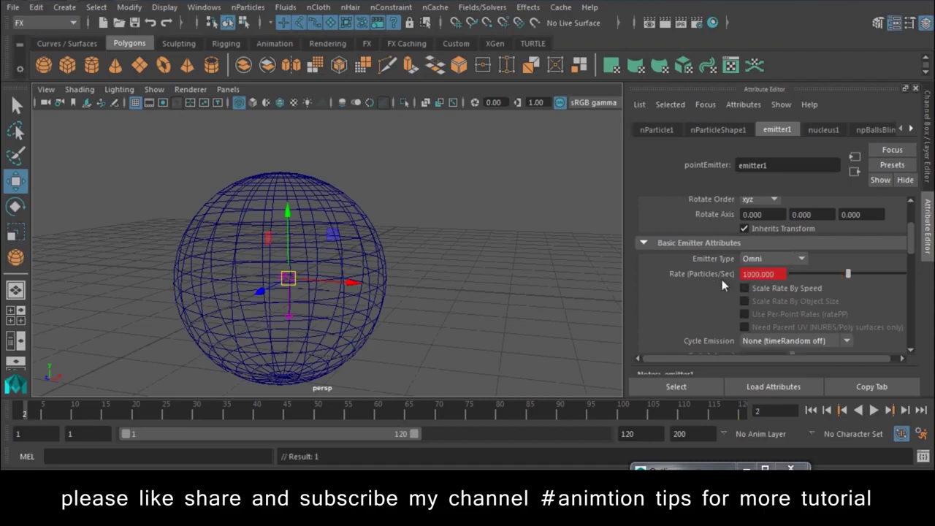
left_click(19, 414)
left_click(873, 410)
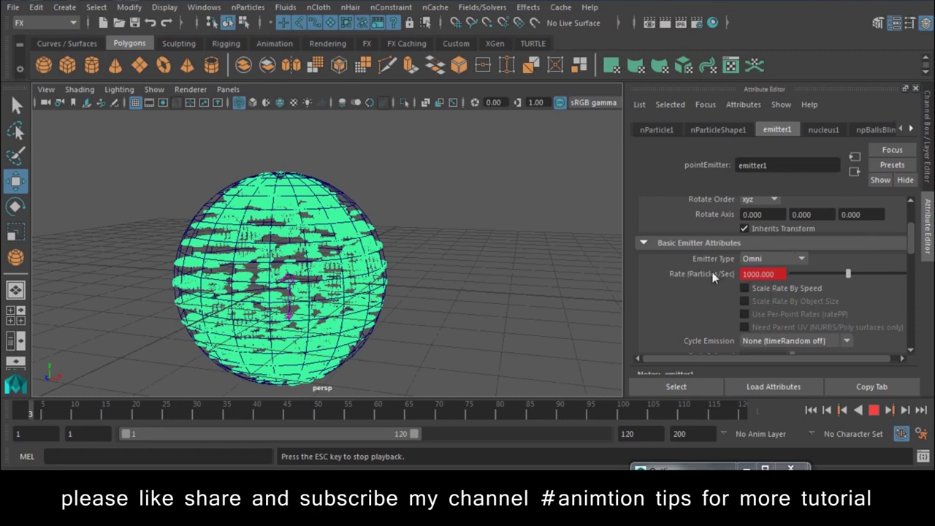
Re-enter the rate as 0 then 1000, replay the emission, and rewind to frame 1.
double_click(781, 275)
type("0")
key("Return")
left_click_drag(782, 274, 684, 280)
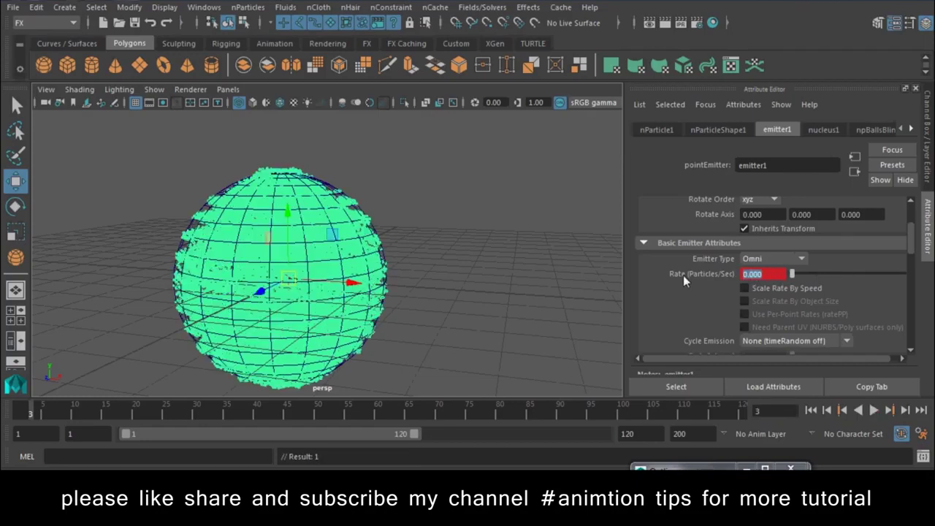
type("1000")
left_click(811, 409)
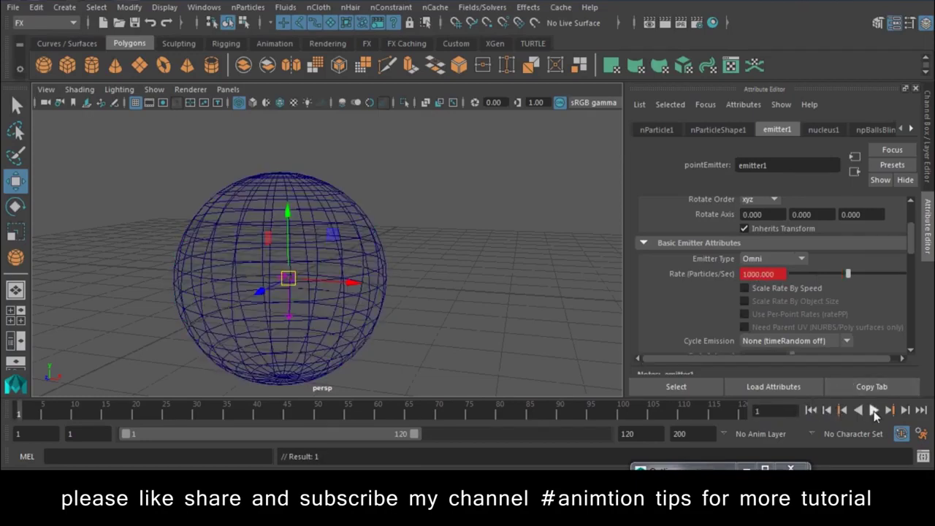
left_click(873, 411)
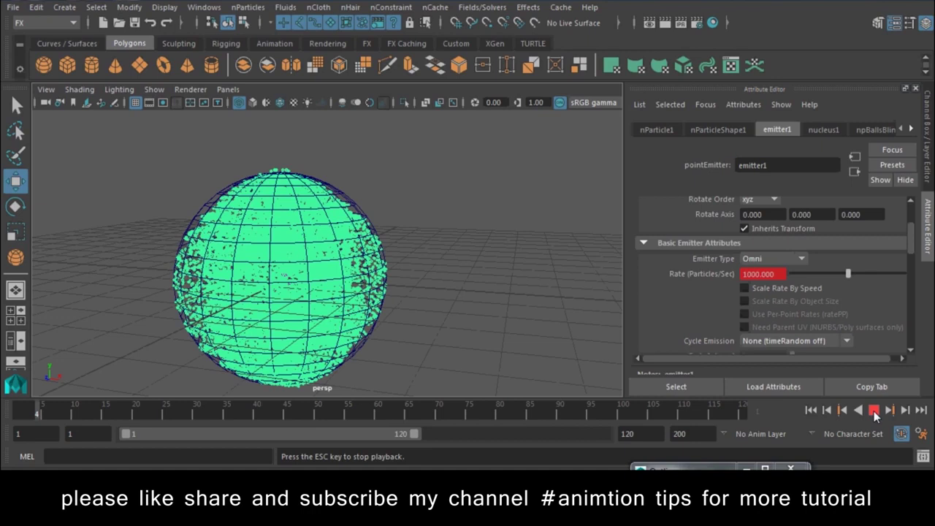
left_click(874, 411)
left_click(811, 410)
Select the sphere emitter and frame it in the view.
left_click(511, 208)
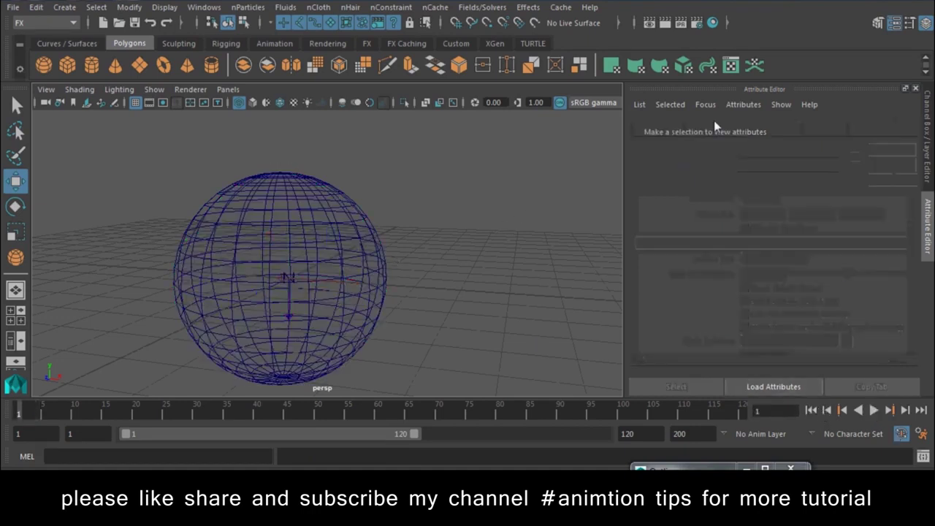
left_click(387, 235)
key("f")
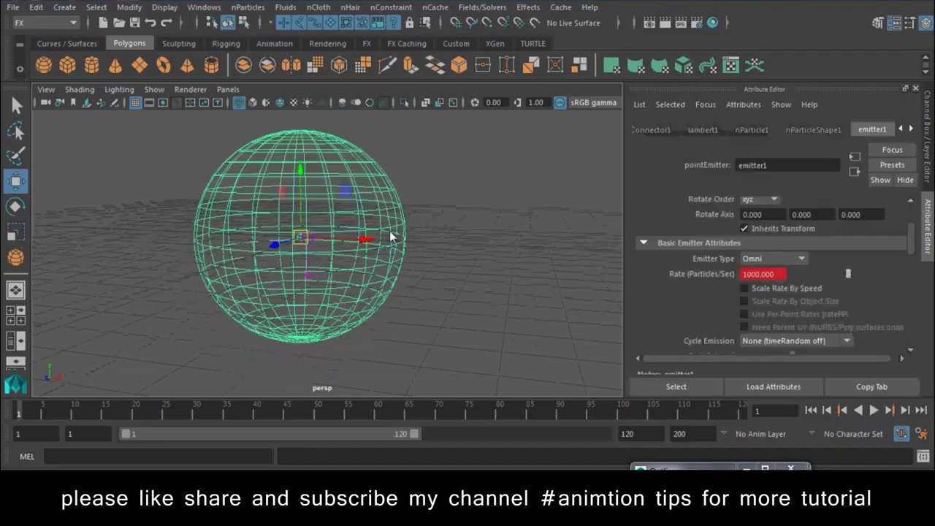
left_click_drag(389, 231, 391, 252, "alt")
Use the marking menu to return the sphere to Object Mode, then bring up the File menu.
right_click(404, 188)
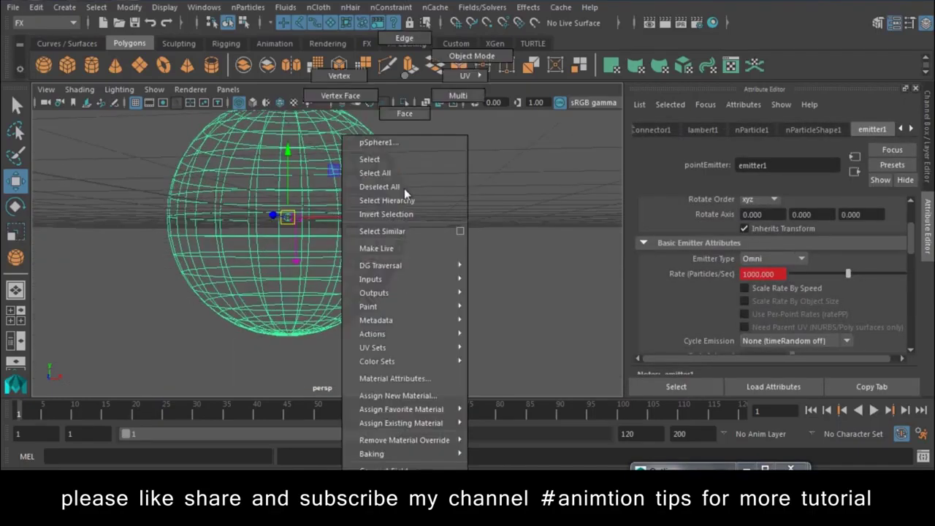
right_click_drag(404, 188, 339, 76)
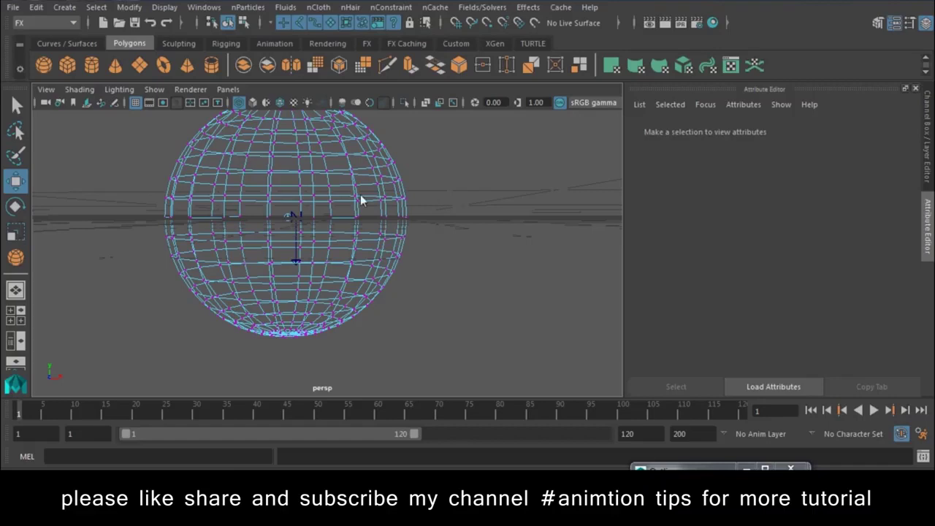
right_click_drag(360, 194, 409, 146)
left_click(13, 7)
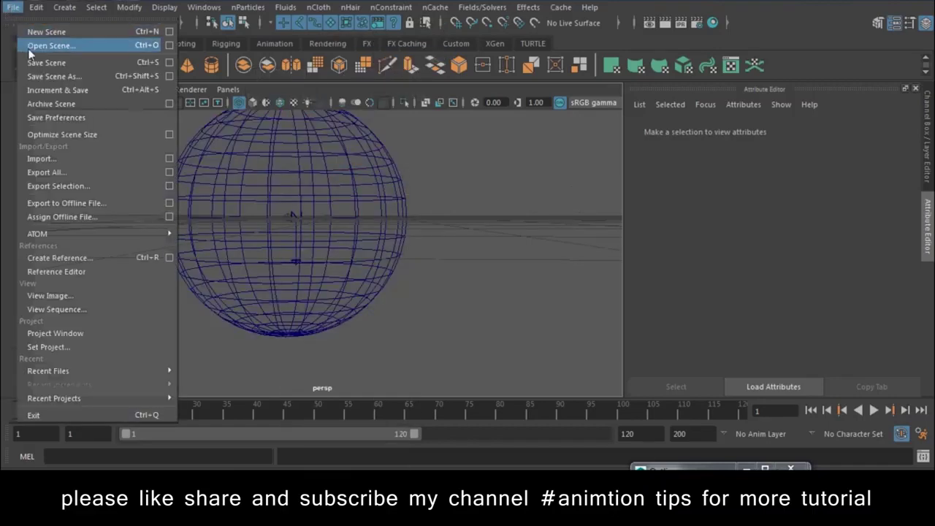
Browse to Local Disk (D:) > batch, open walk.mb, and choose Don't Save for the untitled scene.
left_click(29, 46)
left_click(185, 119)
left_click(301, 114)
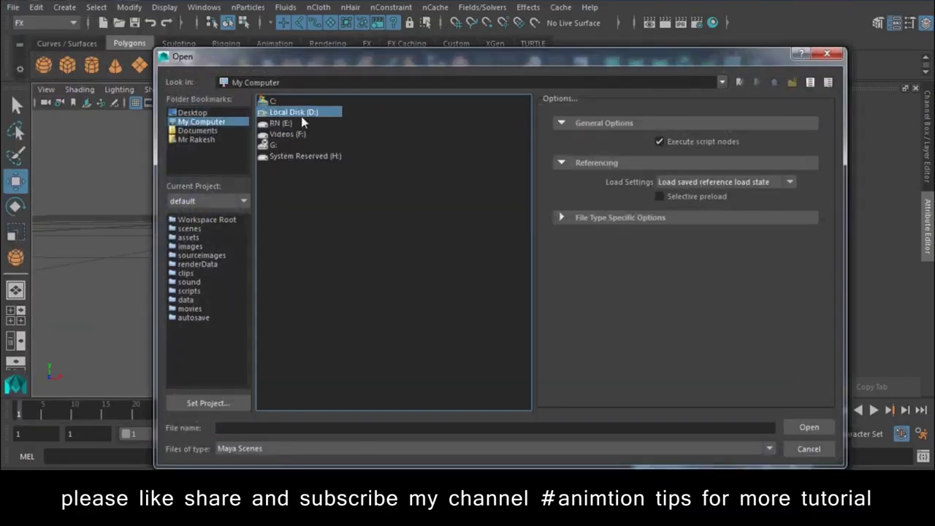
double_click(300, 116)
left_click(286, 136)
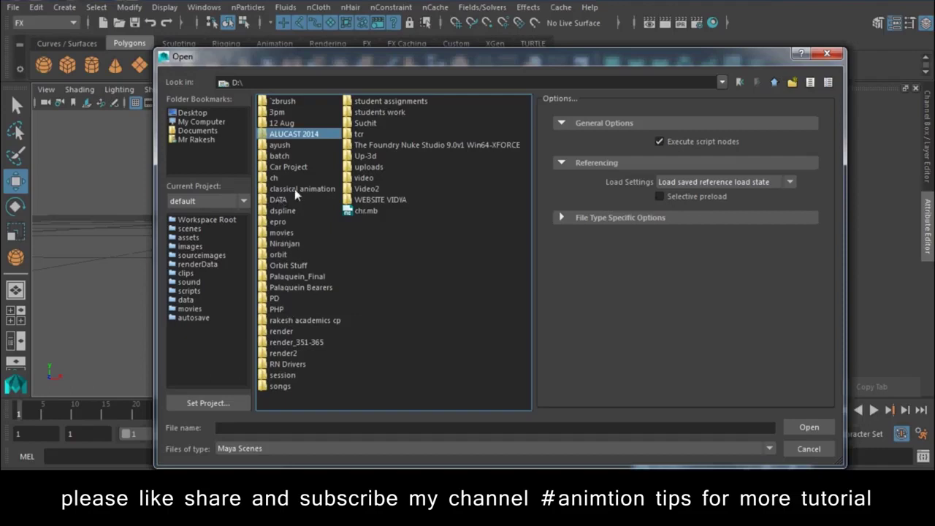
double_click(279, 156)
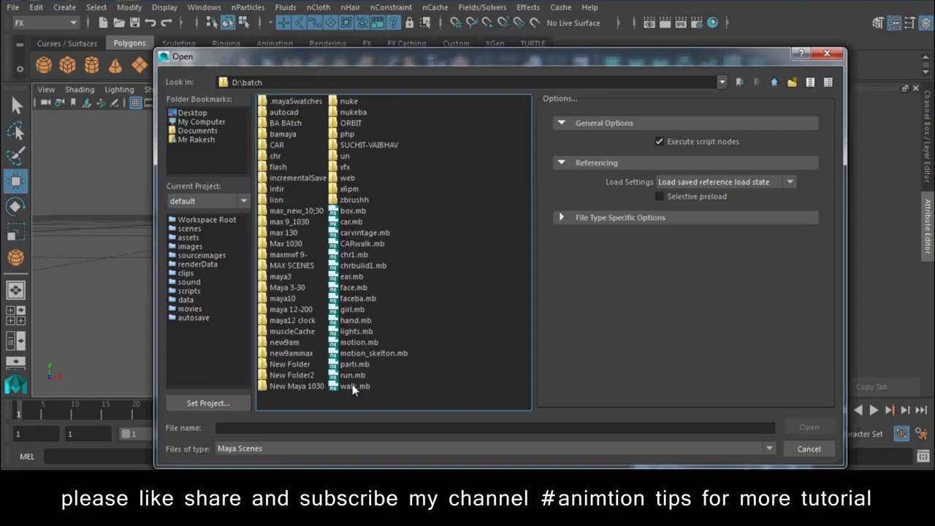
double_click(352, 385)
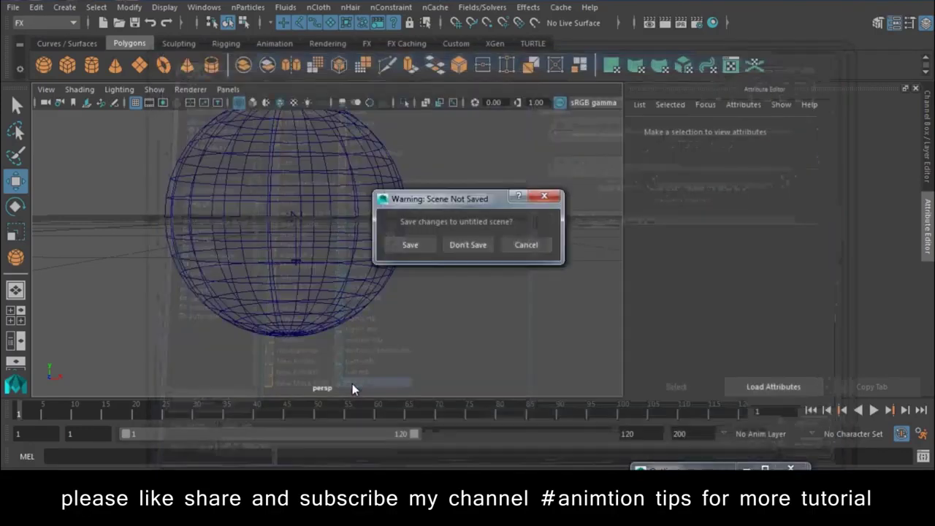
left_click(464, 249)
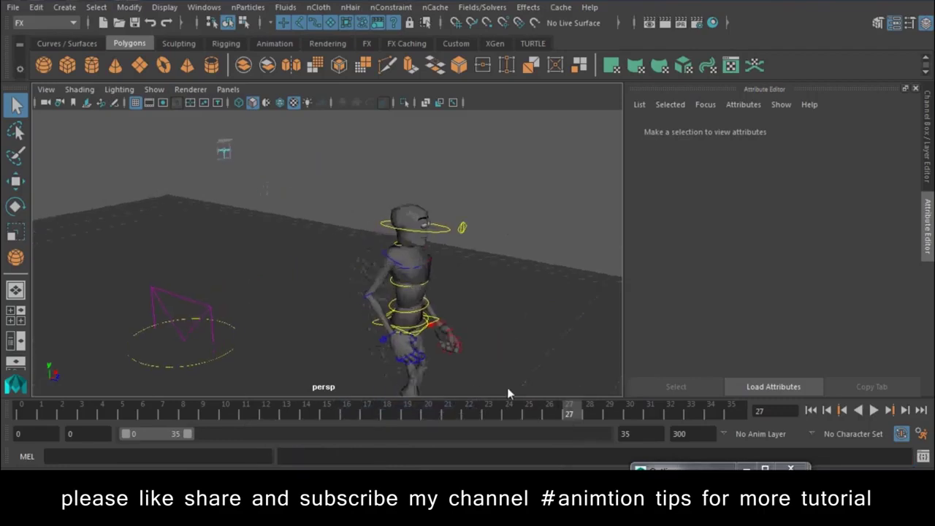
Stop the walk animation and zoom the view in toward the character's head.
key("alt+shift+v")
left_click_drag(292, 307, 347, 298, "alt")
scroll(348, 298, "up", 4)
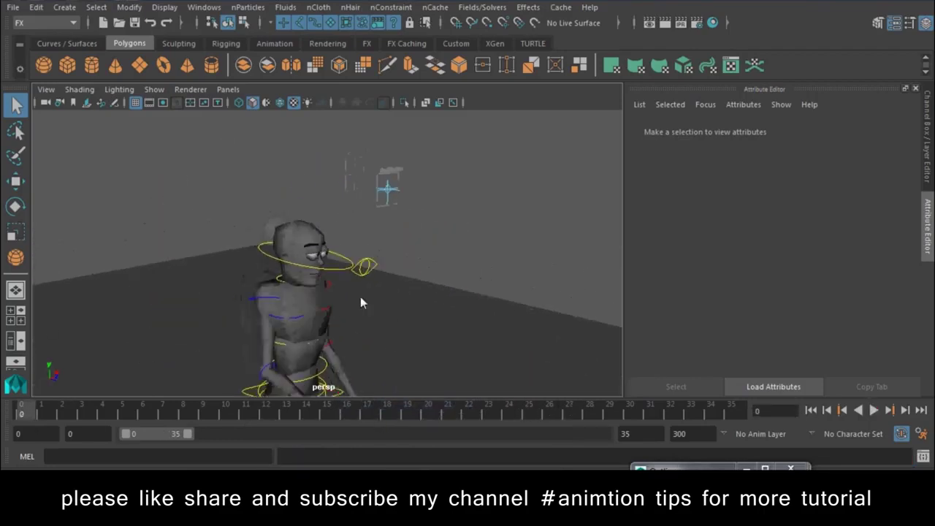
scroll(314, 278, "up", 3)
scroll(314, 278, "up", 2)
scroll(325, 217, "up", 2)
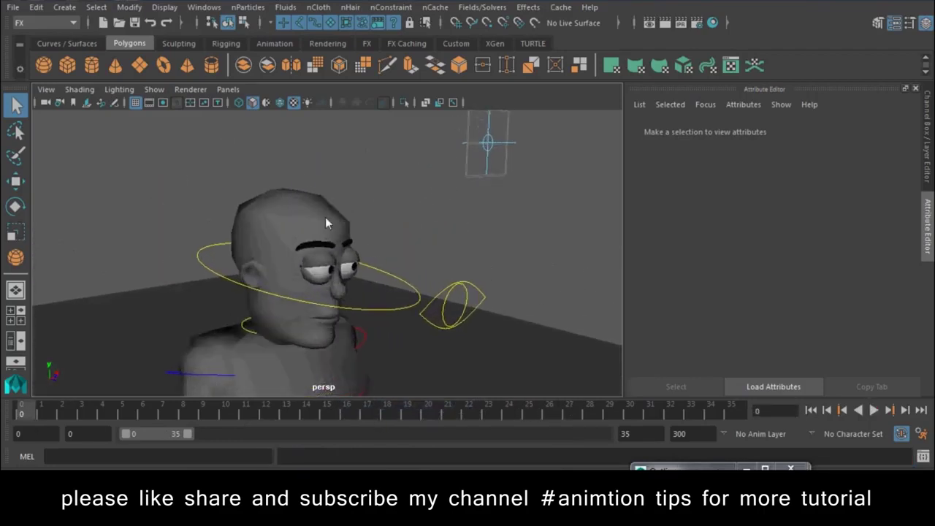
Make the Geometry layer selectable, select the head mesh, and apply nParticles > Emit from Object.
left_click(925, 157)
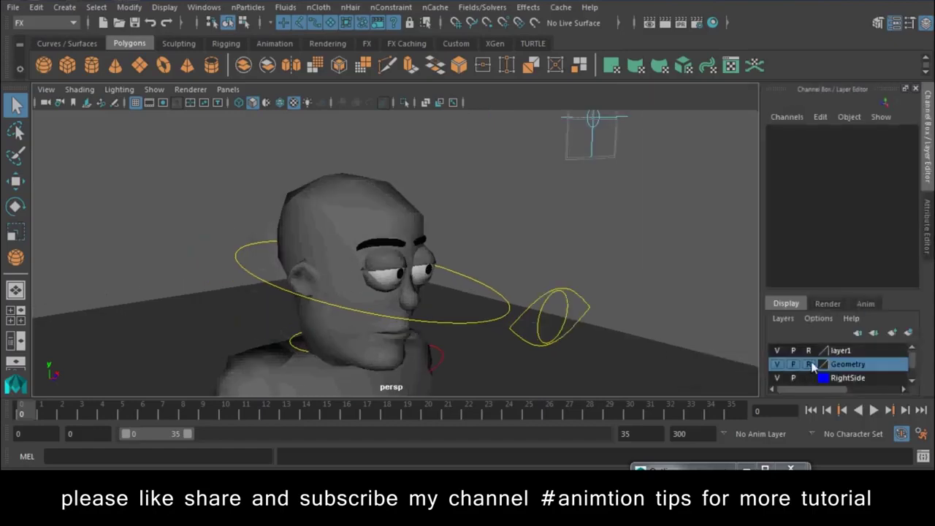
left_click(365, 216)
mouse_move(357, 251)
left_mouse_down("alt")
mouse_move(495, 276)
mouse_move(429, 237)
left_mouse_up("alt")
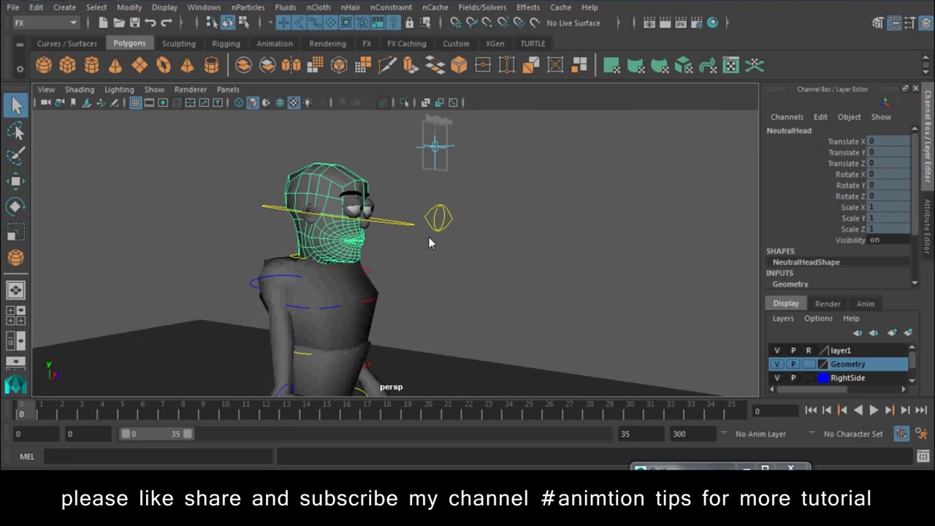
mouse_move(432, 240)
left_mouse_down("alt")
mouse_move(312, 244)
mouse_move(387, 248)
left_mouse_up("alt")
key("f")
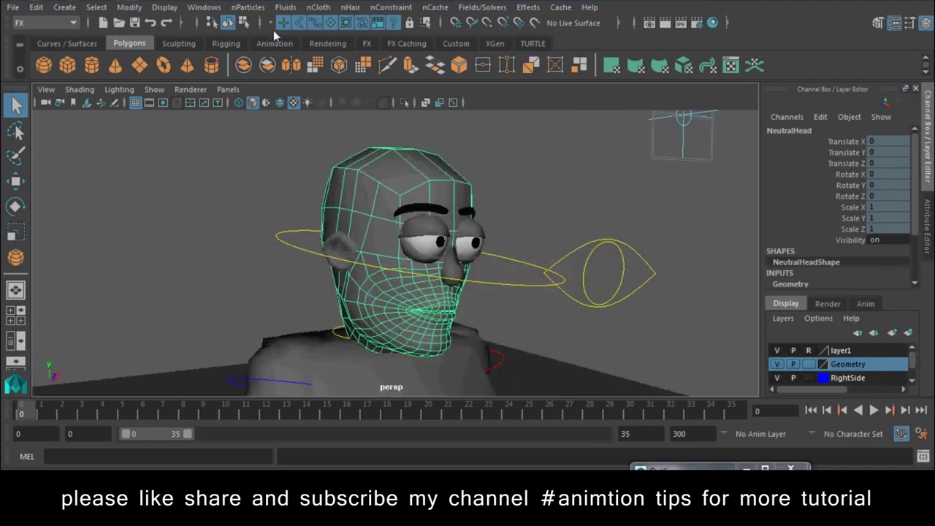
left_click(248, 7)
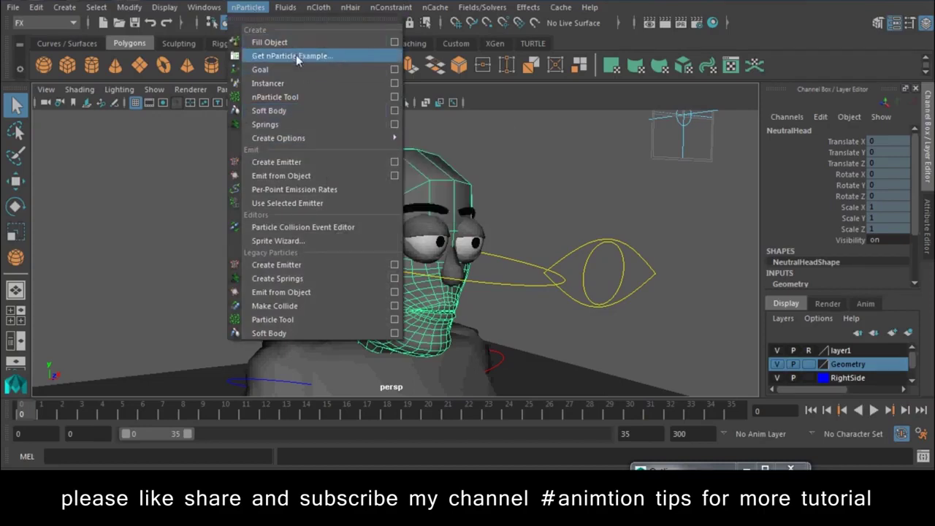
left_click(315, 177)
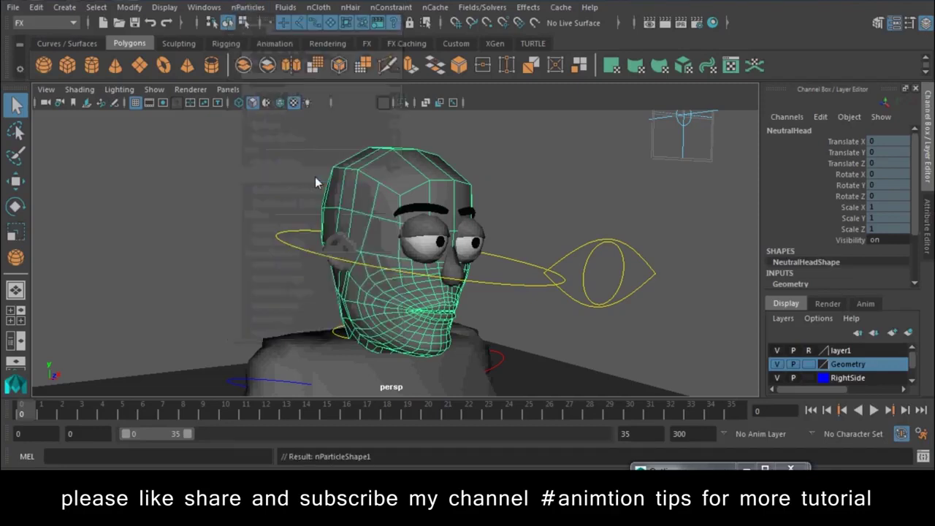
Switch to wireframe and play the animation to test the particle emission.
scroll(539, 294, "up", 2)
key("4")
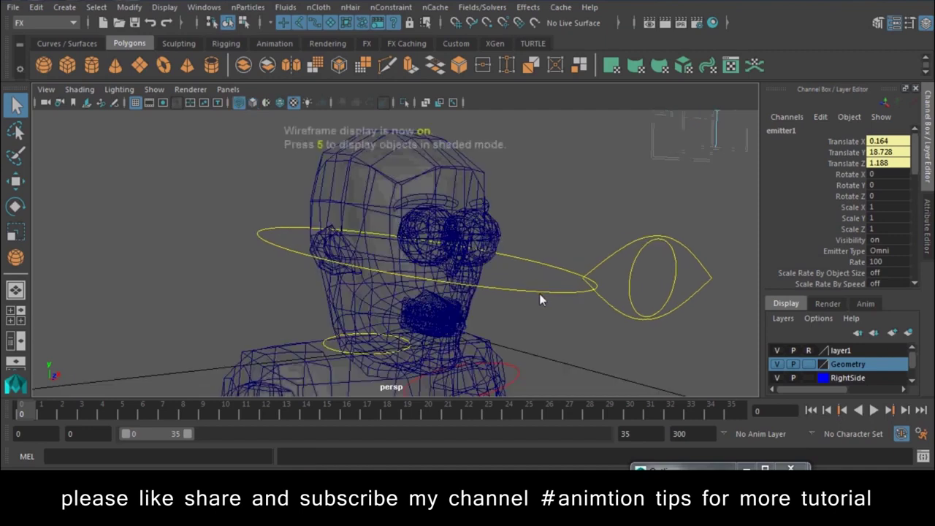
left_click(873, 411)
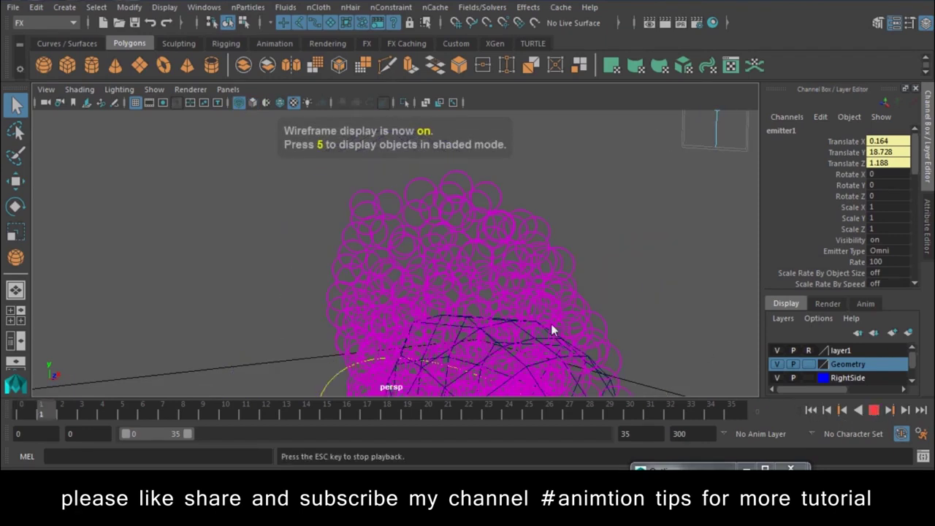
left_click_drag(551, 323, 515, 307, "alt")
key("Escape")
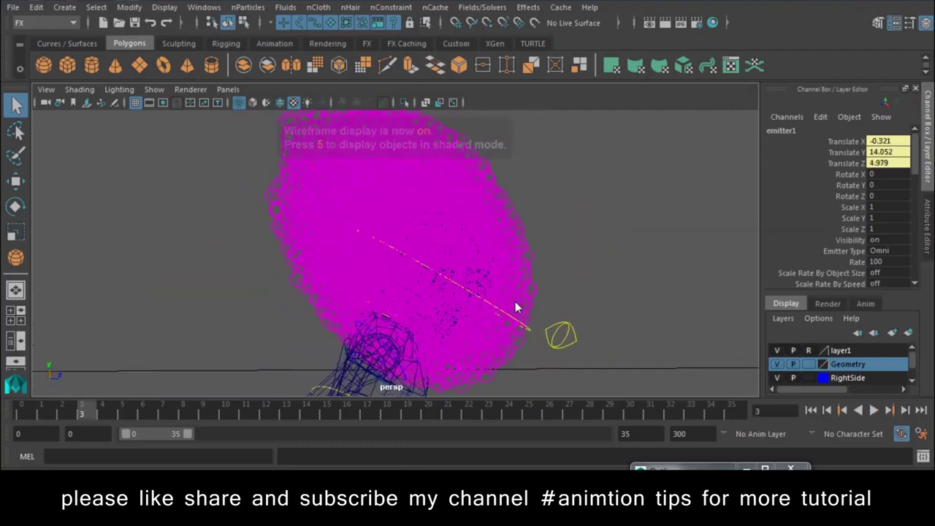
Select the particles and set nParticleShape1's radius to 0.040.
left_click(505, 217)
scroll(860, 247, "down", 2)
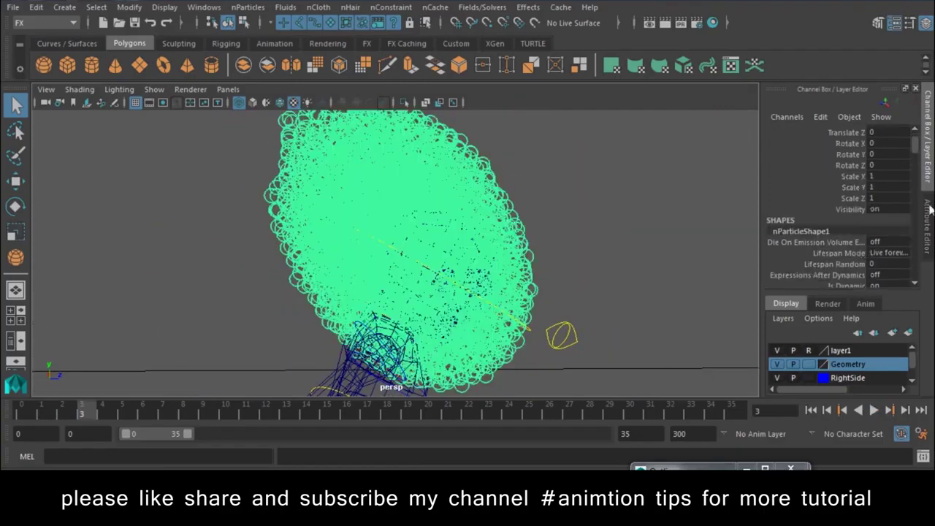
left_click(928, 212)
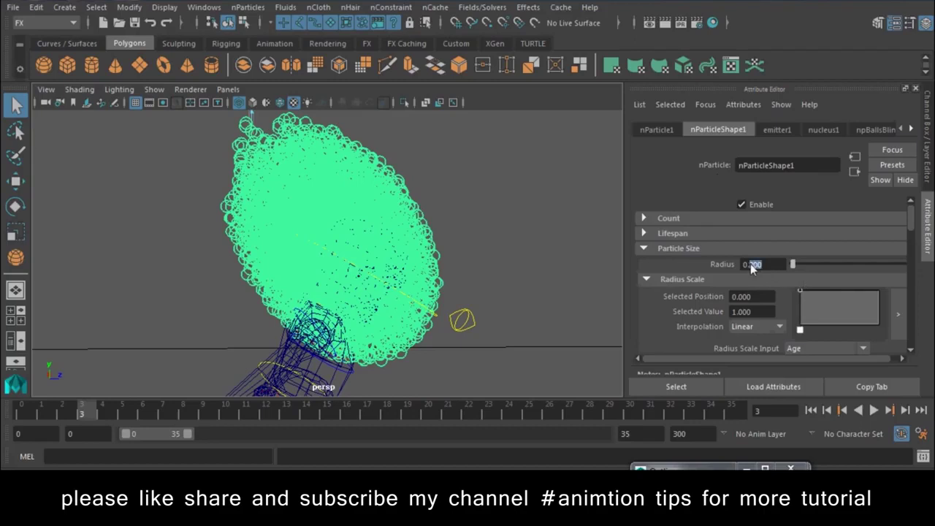
type("4")
key("Return")
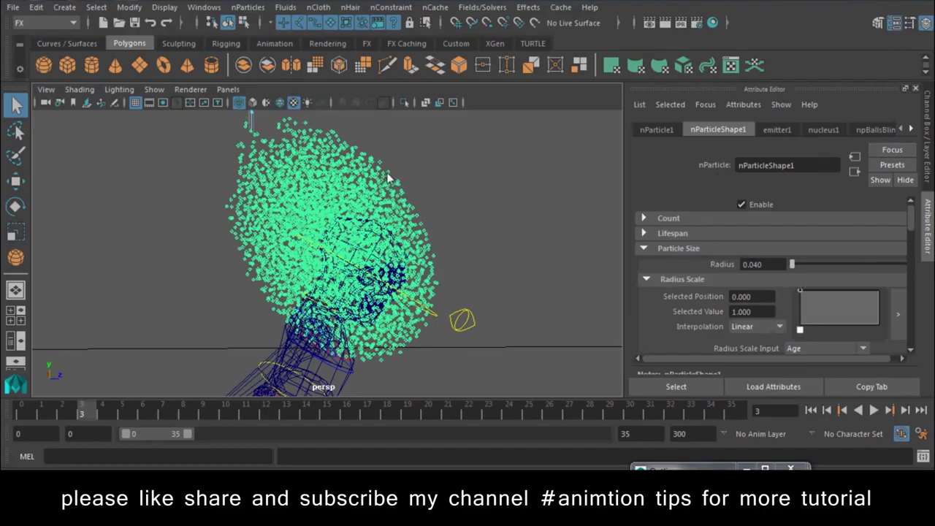
Select the head mesh and make it the particles' goal with nParticles > Goal.
scroll(504, 269, "up", 5)
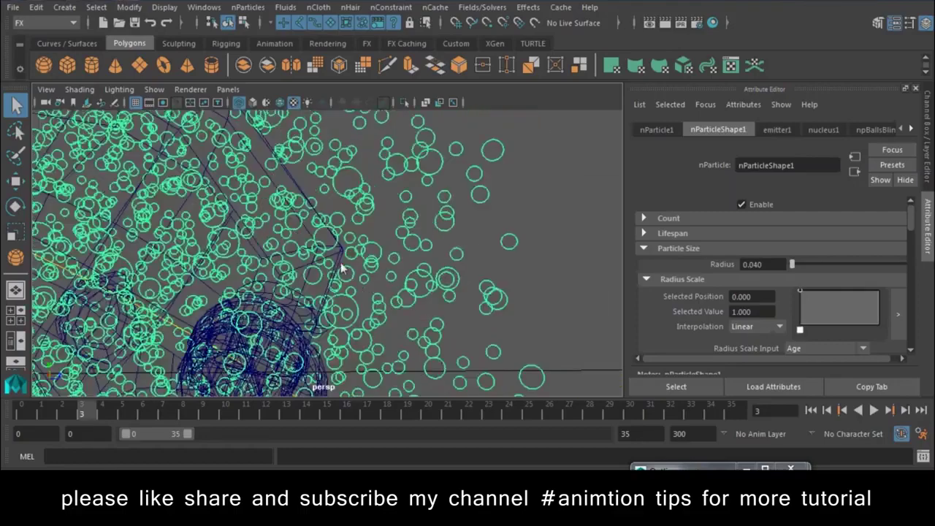
left_click(343, 270)
left_click(248, 8)
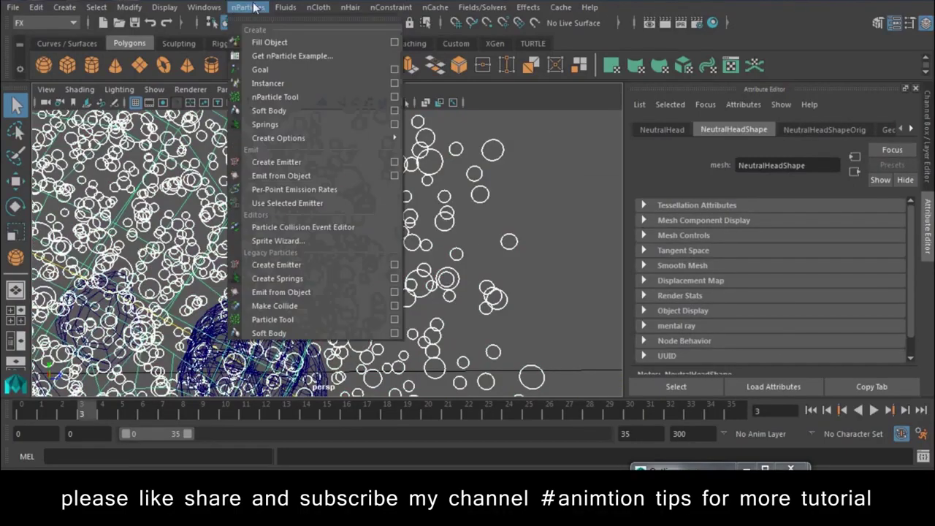
left_click(262, 71)
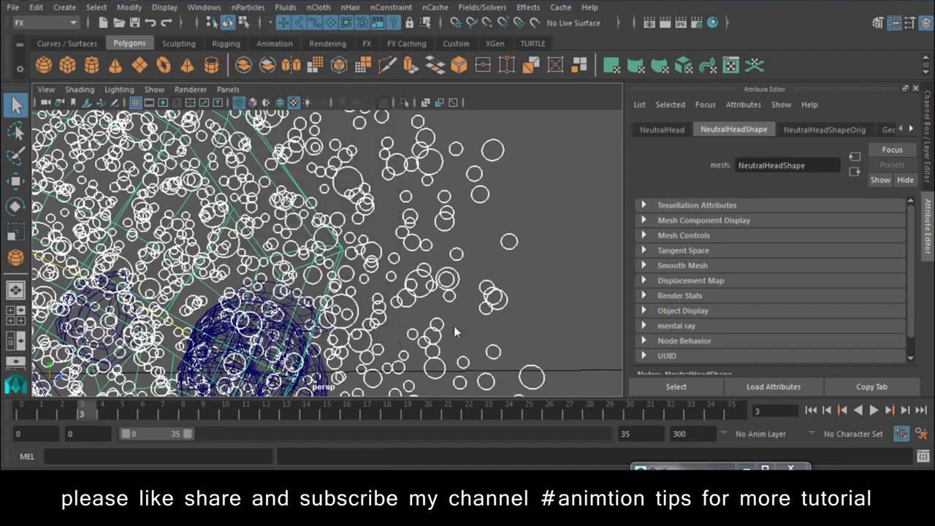
Replay from frame 0, then select the character and nucleus to show nucleus1's settings.
left_click(810, 410)
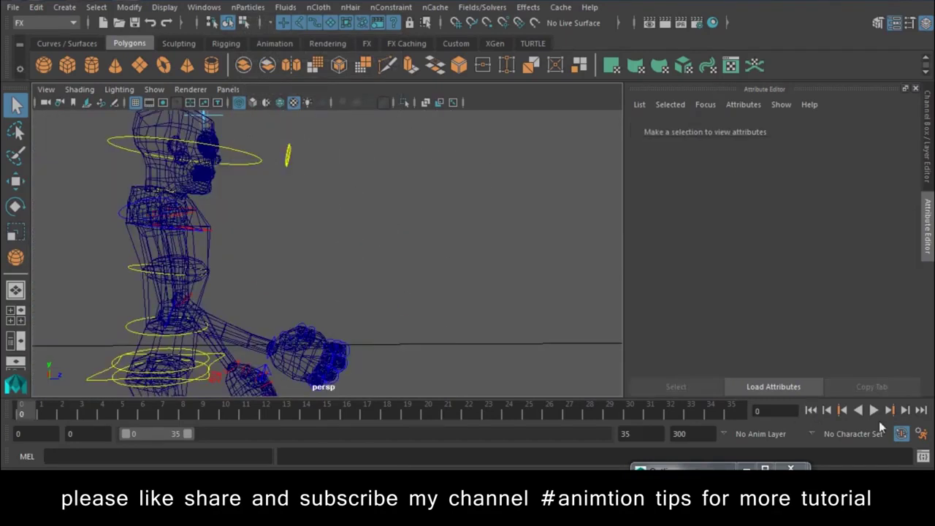
left_click(873, 410)
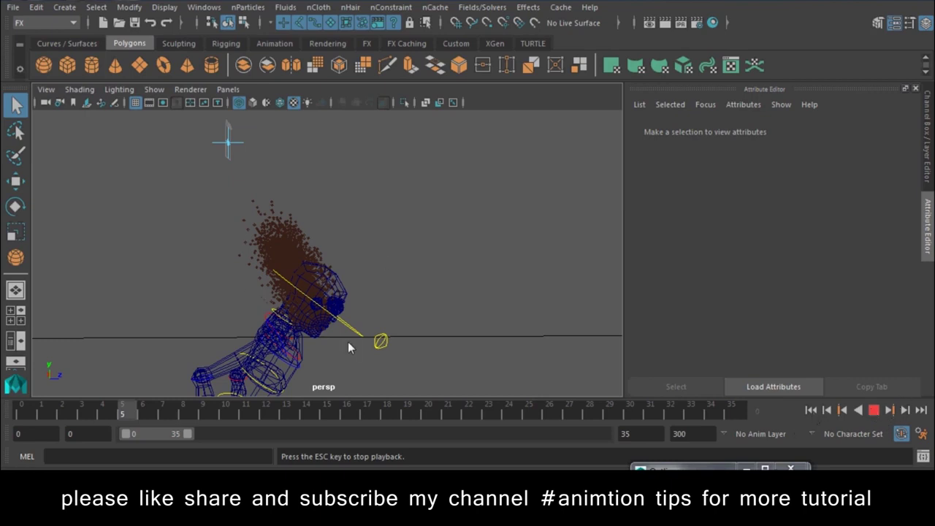
scroll(375, 272, "up", 3)
scroll(325, 308, "down", 4)
scroll(292, 277, "down", 4)
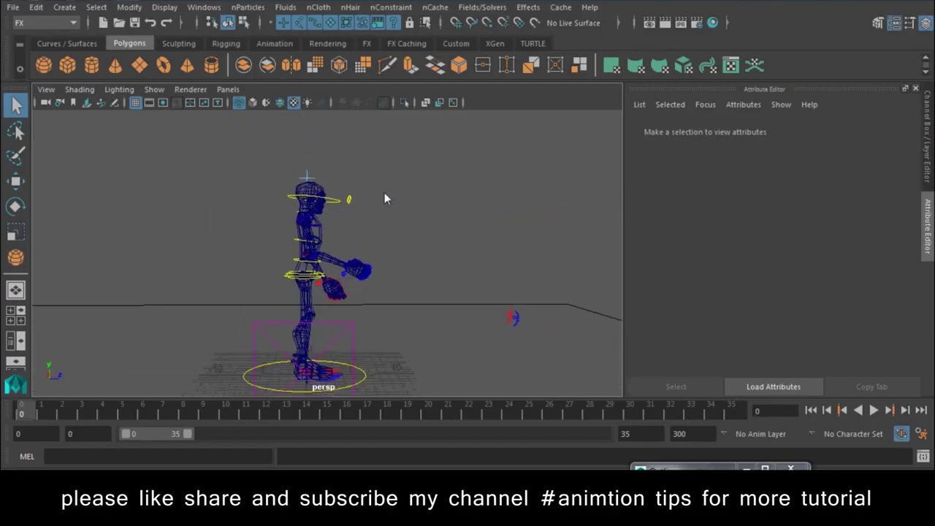
left_click_drag(110, 387, 525, 175)
left_click_drag(206, 368, 354, 311, "alt")
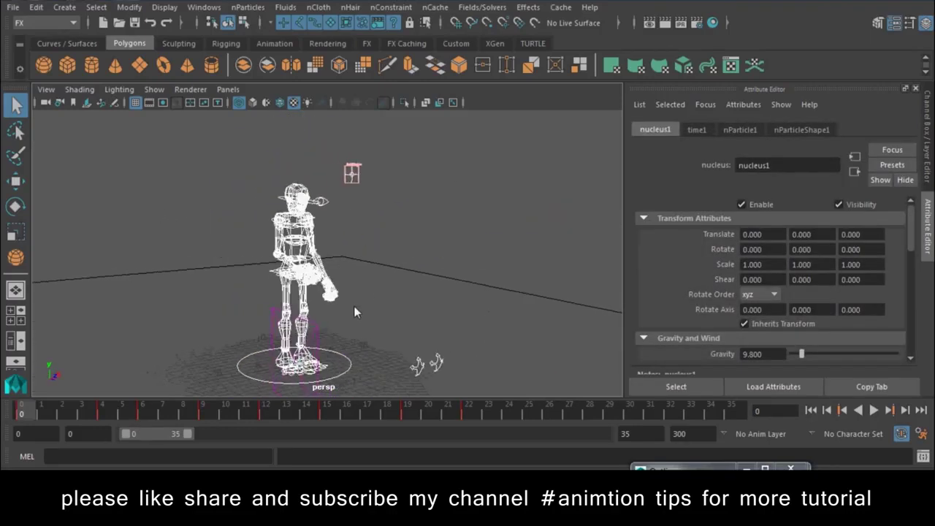
Filter the viewport's Show menu to display only curves and particles.
left_click(154, 89)
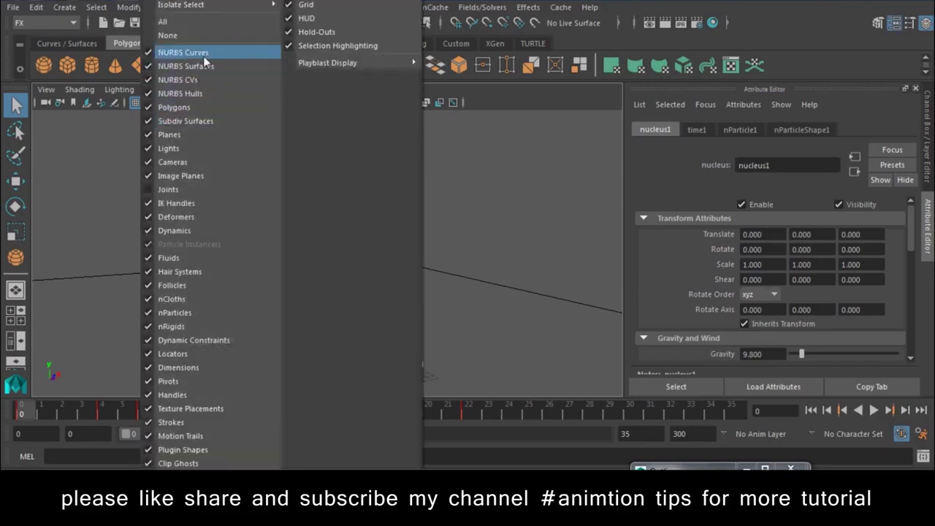
left_click(203, 53)
left_click(424, 207)
key("ctrl+z")
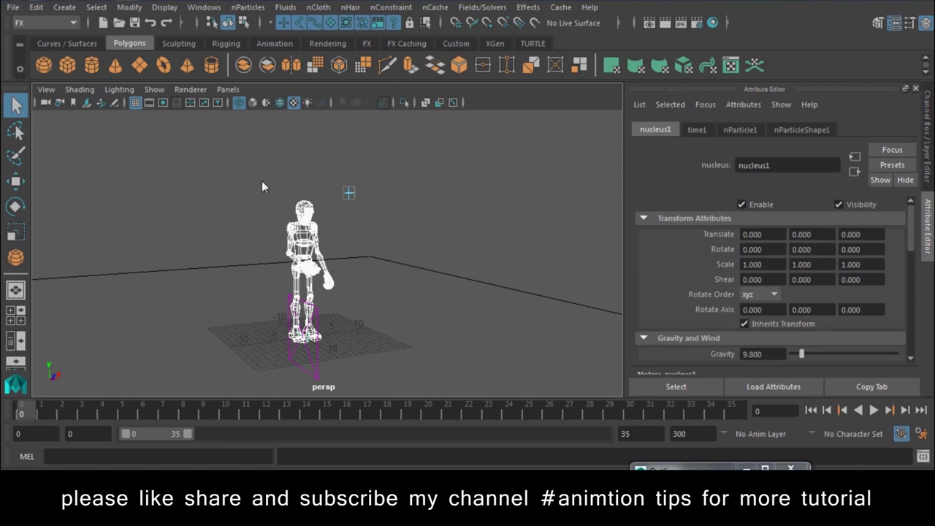
left_click(154, 89)
left_click(161, 79)
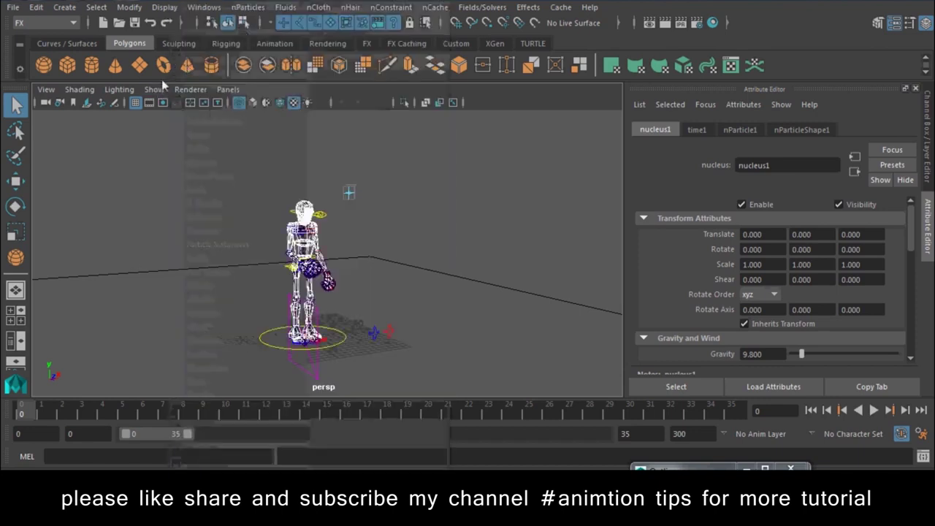
left_click(154, 89)
left_click(225, 37)
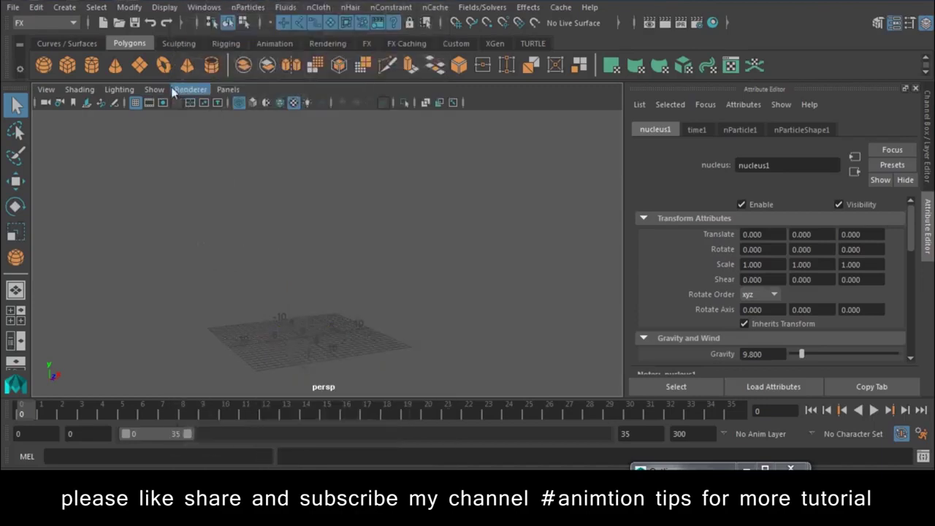
left_click(154, 89)
left_click(257, 54)
left_click(384, 169)
Select all the curve controls and delete their keys on frames 0–28.
left_click_drag(385, 176, 392, 205)
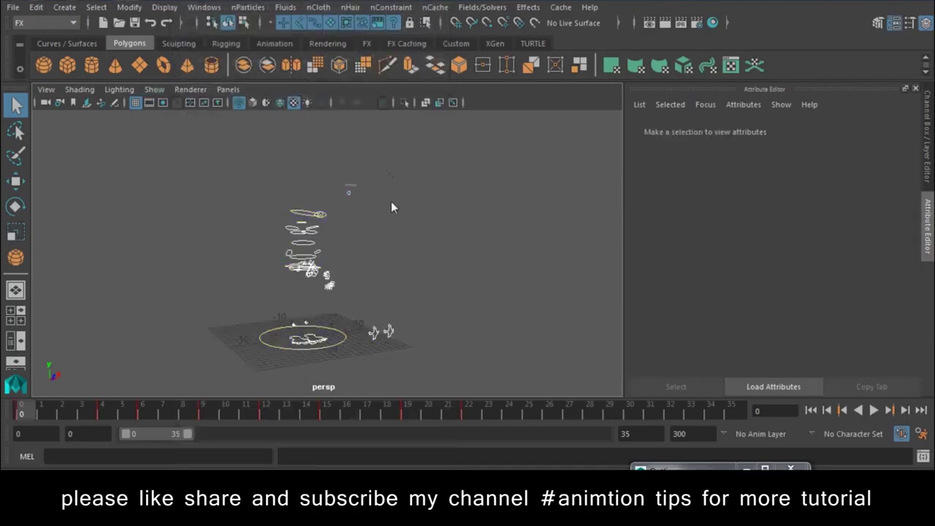
left_click_drag(587, 415, 21, 415, "shift")
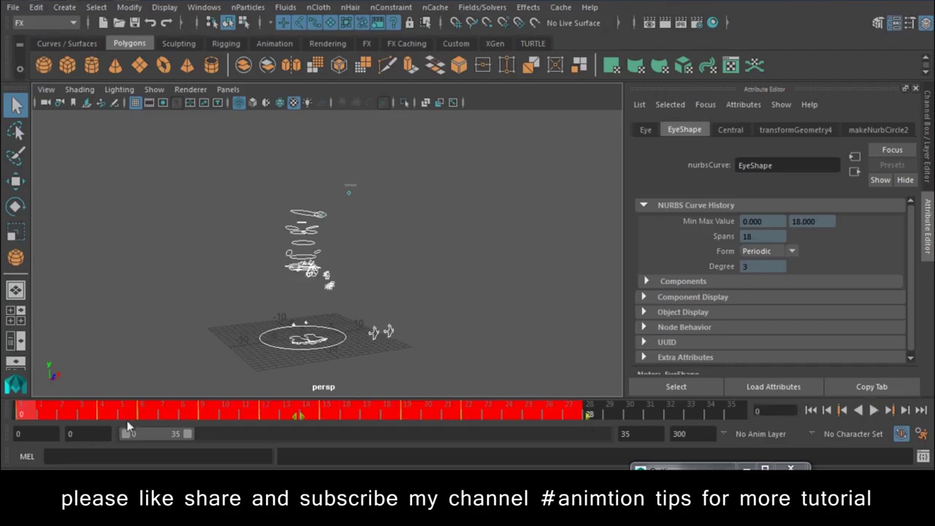
right_click(212, 413)
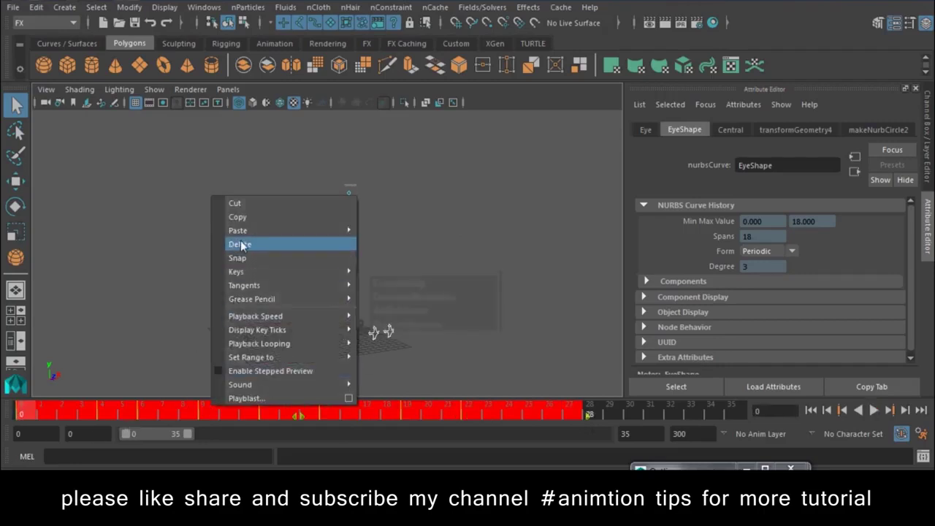
left_click(252, 242)
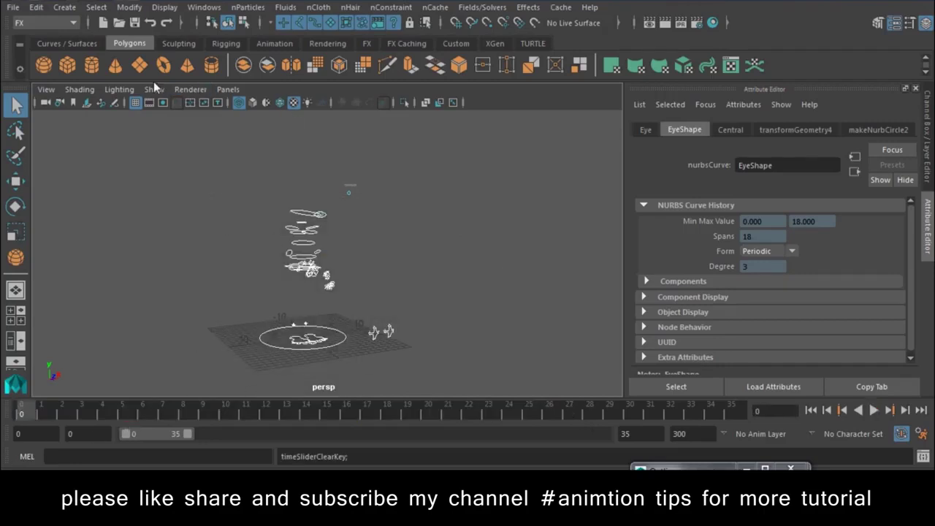
left_click(155, 89)
Show all objects in textured display and play the emission to frame 5.
left_click(226, 25)
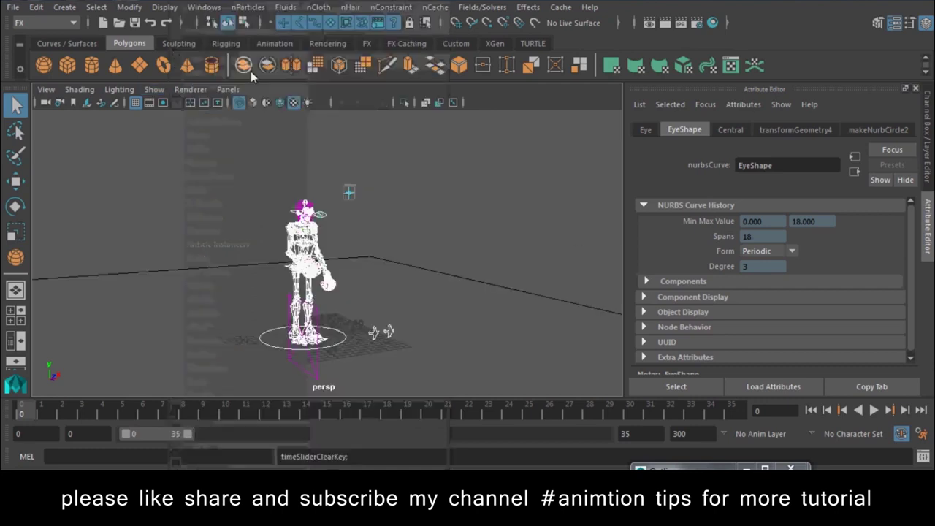
left_click_drag(342, 275, 415, 385, "alt")
key("6")
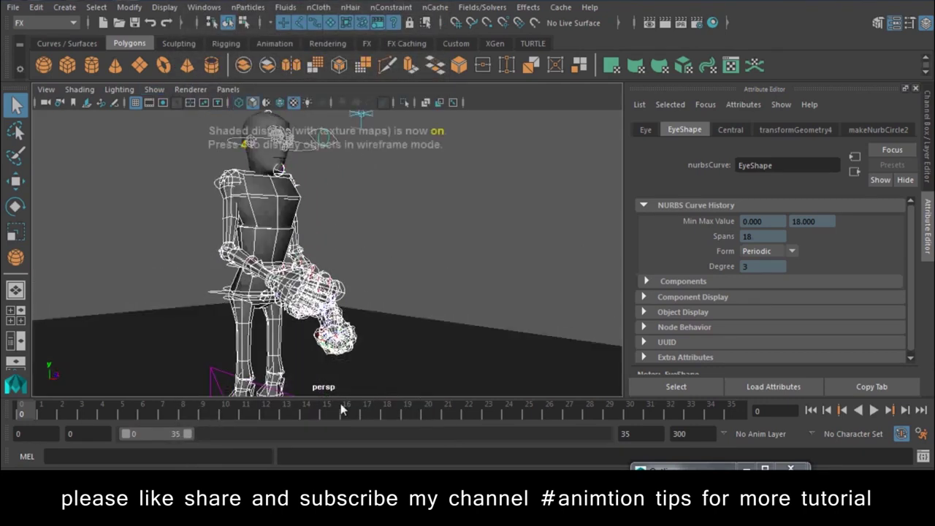
left_click(873, 410)
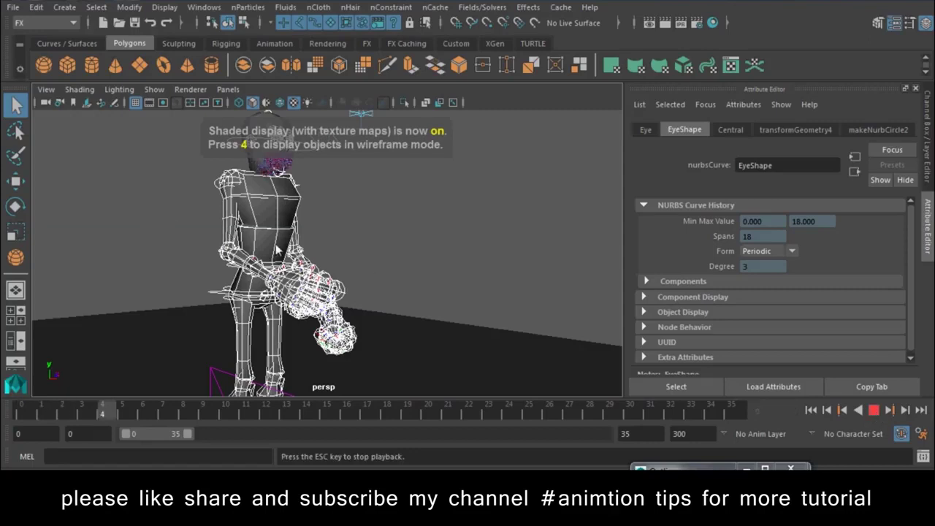
left_click(873, 410)
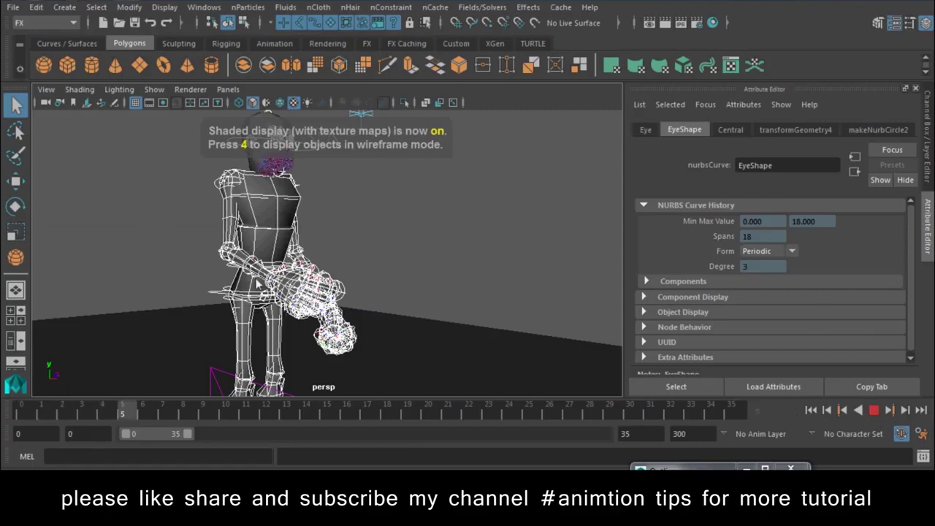
key("f")
mouse_move(297, 295)
left_mouse_down("alt")
mouse_move(268, 213)
mouse_move(377, 275)
left_mouse_up("alt")
Set emitter1's emission speed to 0, then rewind and switch to wireframe display.
left_click(377, 240)
left_click(357, 233)
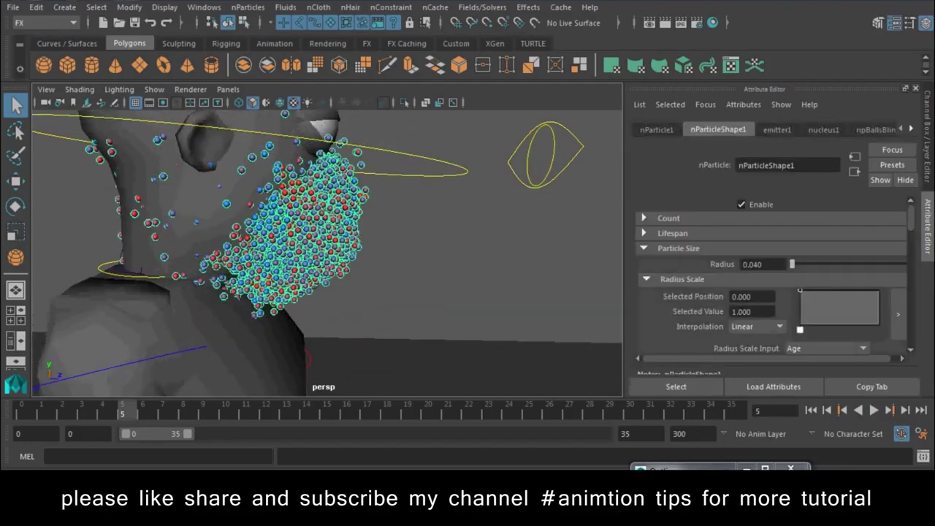
left_click(773, 129)
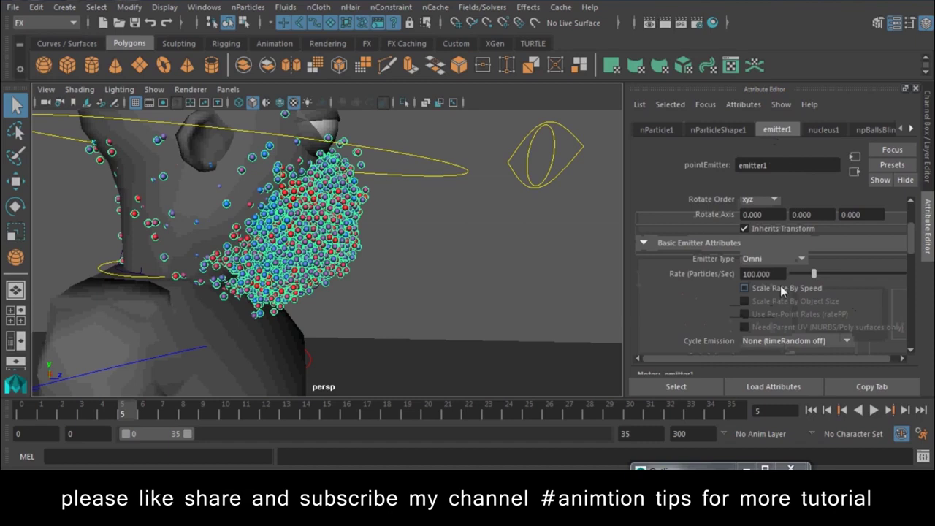
scroll(780, 282, "down", 3)
scroll(779, 283, "down", 3)
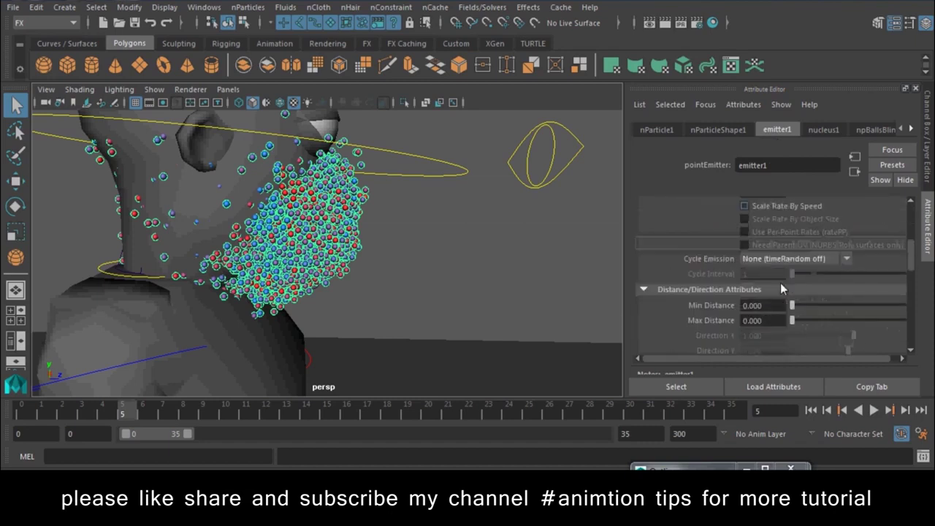
scroll(780, 283, "down", 1)
scroll(783, 296, "down", 1)
left_click_drag(803, 330, 800, 333)
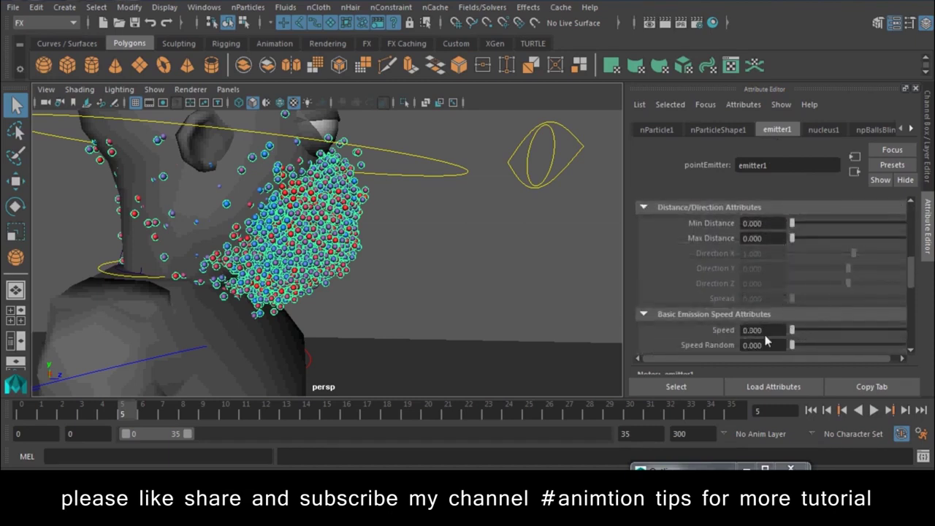
left_click(812, 411)
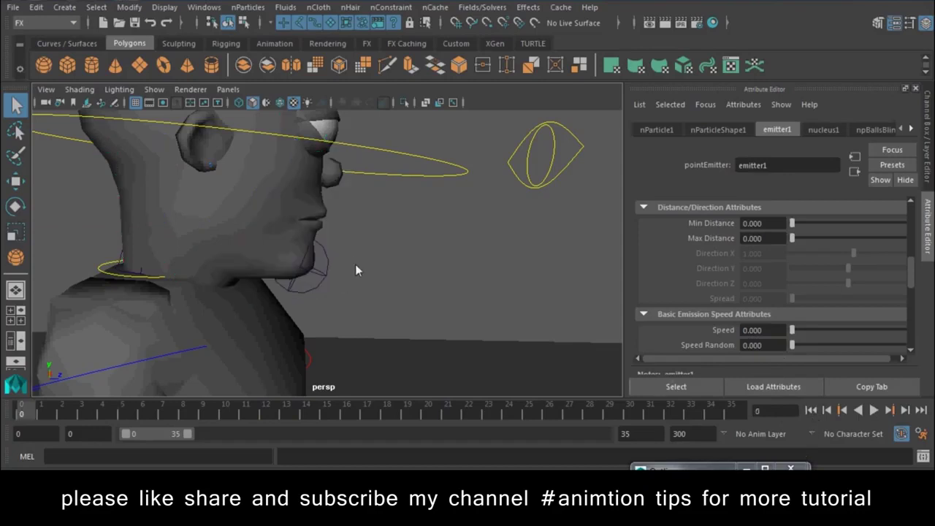
left_click_drag(355, 263, 373, 307, "alt")
key("4")
right_click_drag(373, 307, 352, 278, "alt")
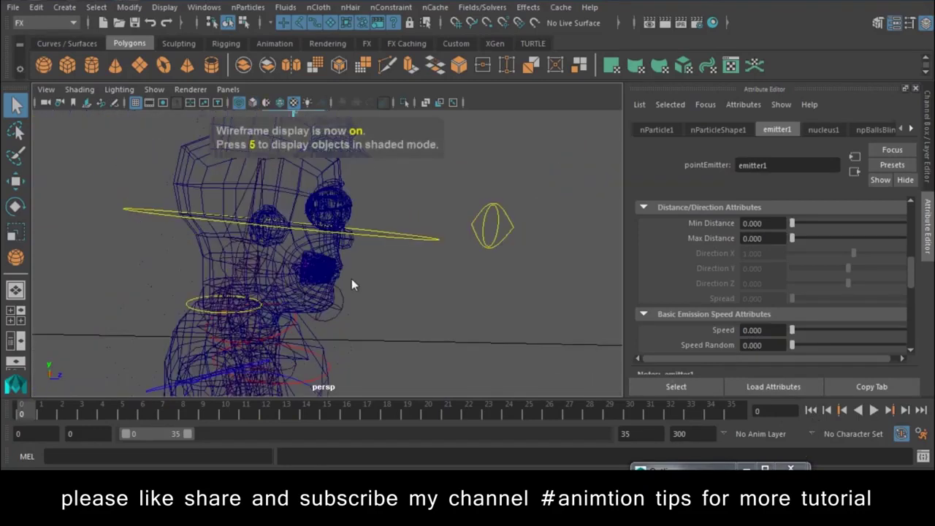
Play the particles filling the head, rewind to frame 0, and select the head mesh.
left_click(874, 412)
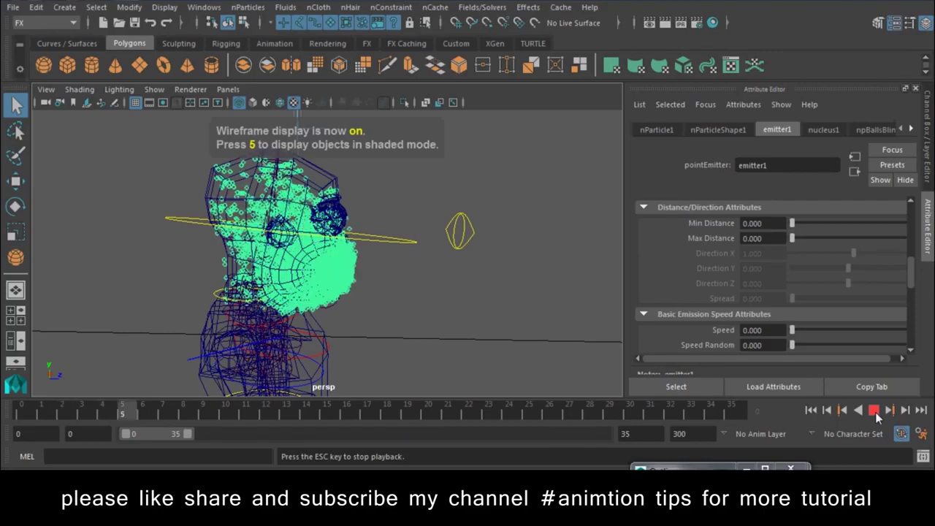
left_click(874, 412)
left_click(810, 410)
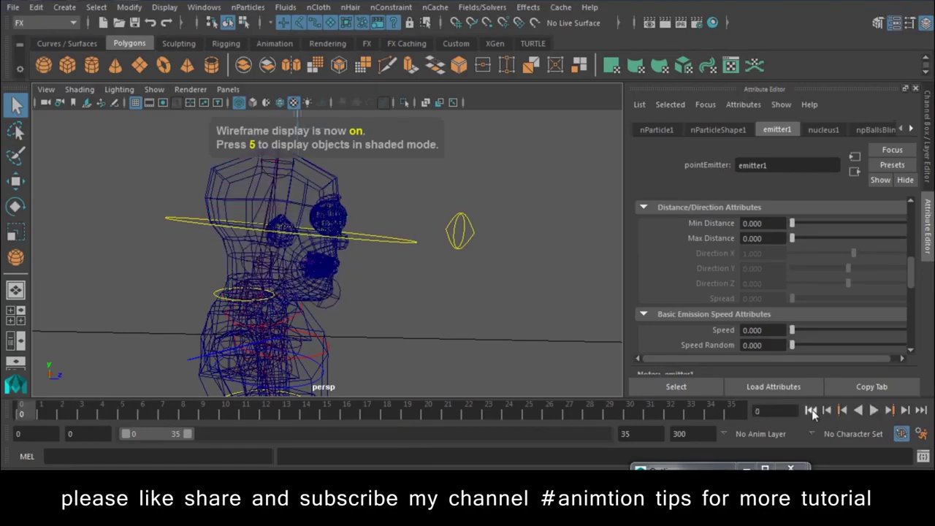
left_click(285, 197)
Open the UV Editor and select all of the head's UVs to view its layout.
left_click(204, 7)
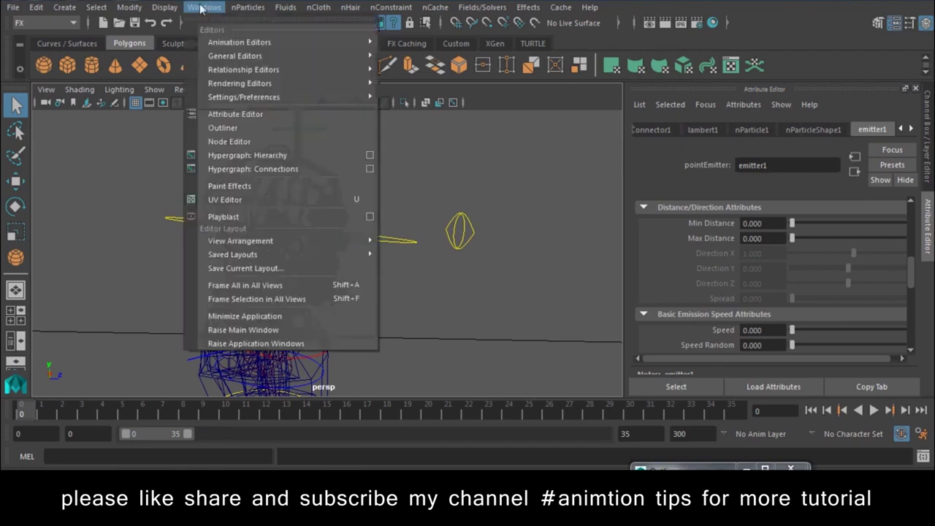
left_click(227, 198)
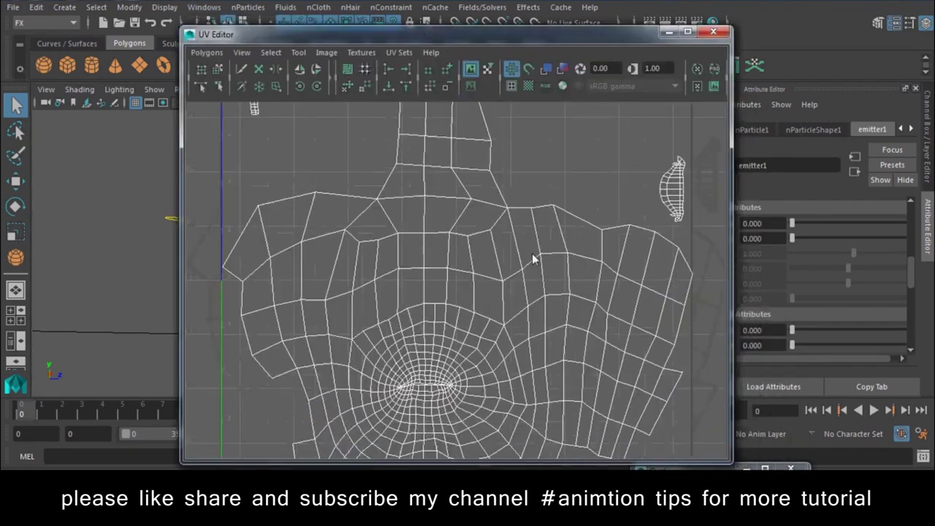
right_click_drag(483, 277, 524, 275)
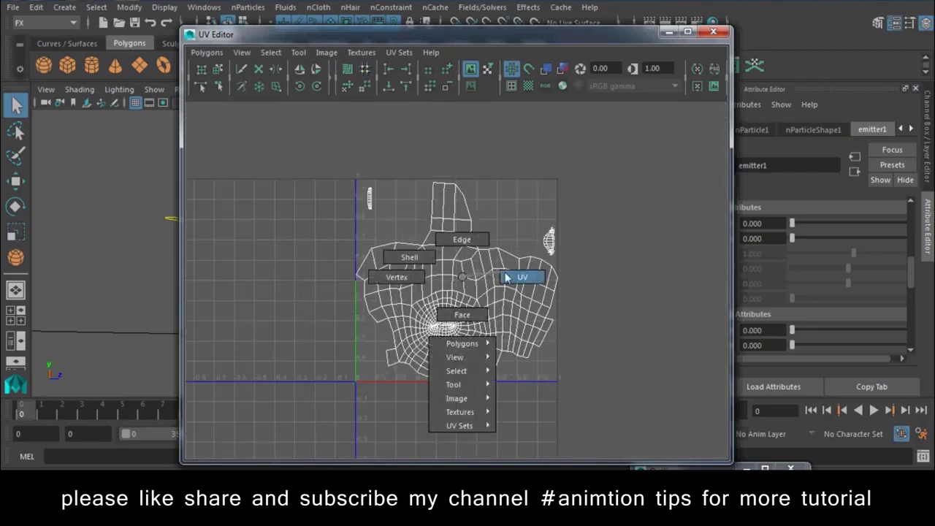
left_click_drag(563, 265, 343, 172)
left_click_drag(439, 35, 659, 86)
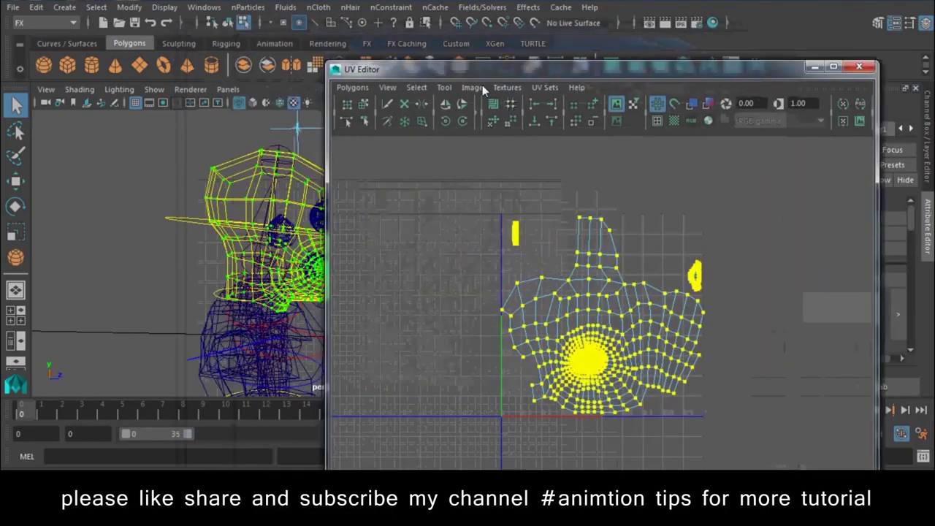
left_click(573, 281)
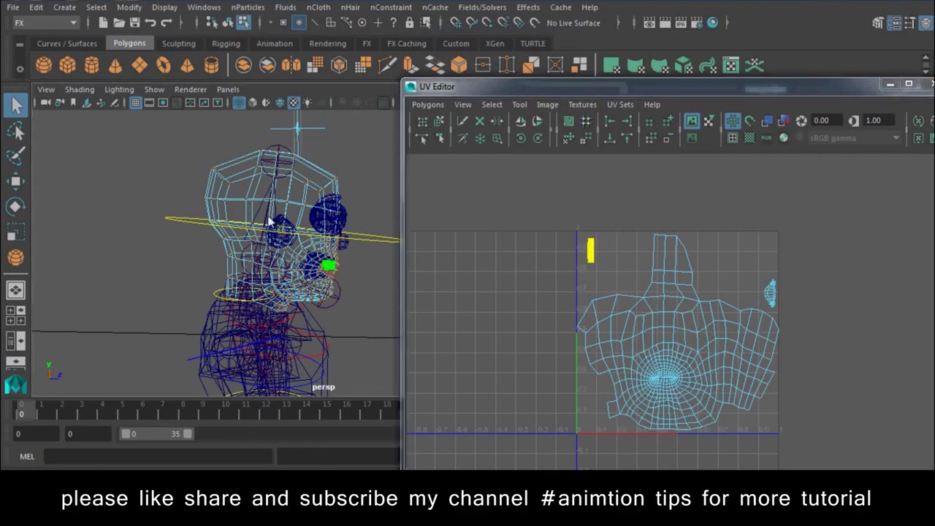
Inspect the small UV shell, close the UV Editor, and return to object selection.
left_click_drag(219, 219, 112, 216, "alt")
right_click_drag(112, 216, 150, 203, "alt")
left_click_drag(798, 267, 758, 328)
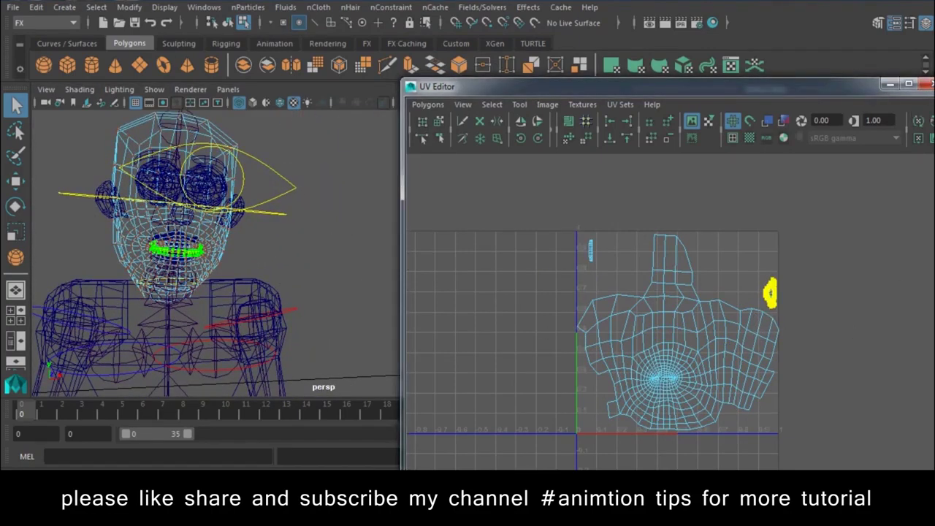
left_click(925, 84)
right_click_drag(210, 75, 286, 46)
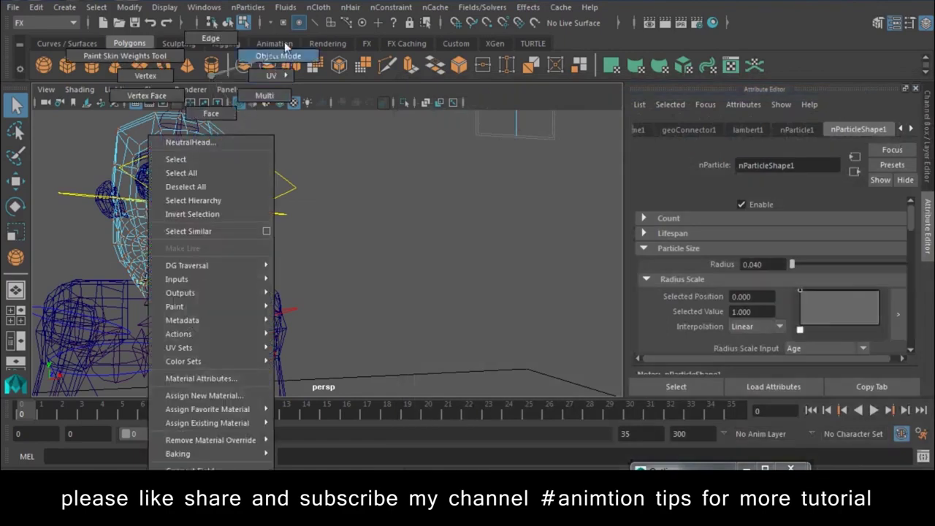
Select the character's head mesh and switch the viewport to textured shading.
left_click_drag(286, 47, 297, 277, "alt")
right_click_drag(297, 277, 455, 412, "alt")
left_click(261, 250)
left_click_drag(333, 328, 380, 354, "alt")
key("6")
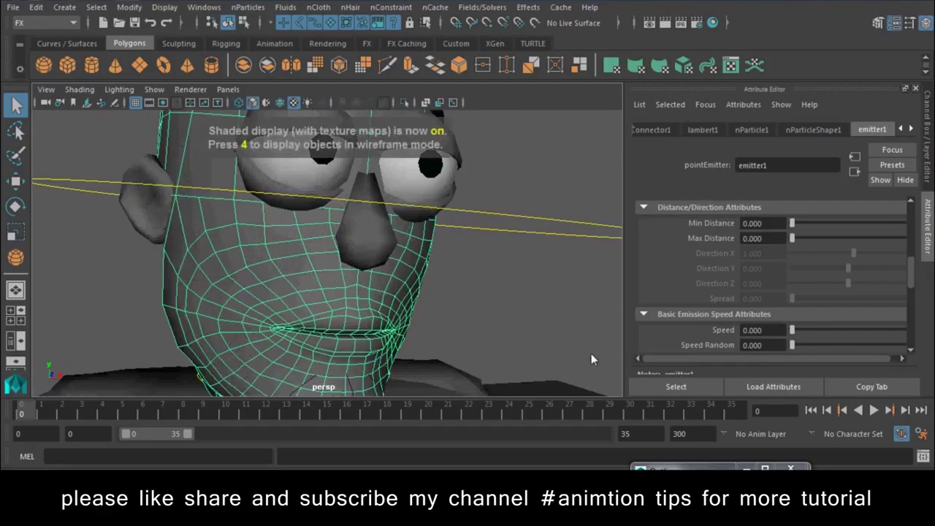
Show emitter1's attributes in the Attribute Editor after checking nParticle1's transform settings.
scroll(493, 307, "down", 3)
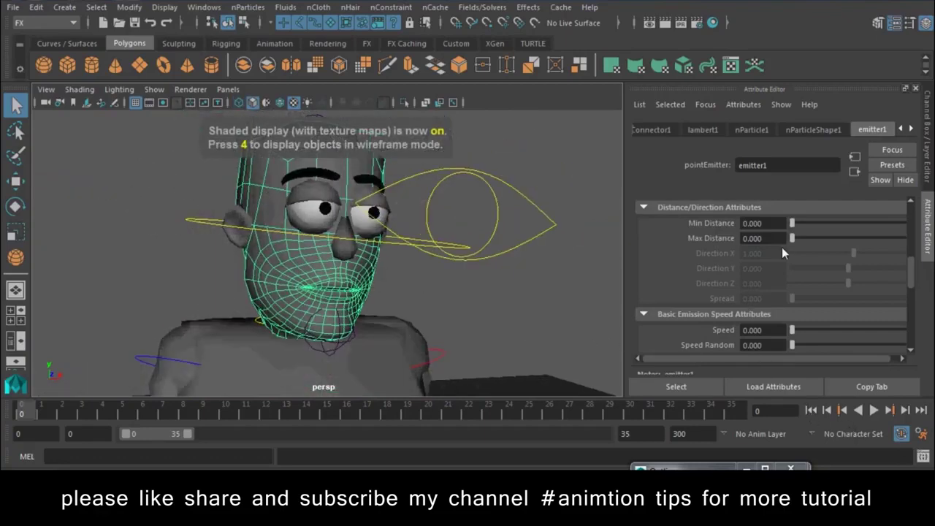
left_click(751, 130)
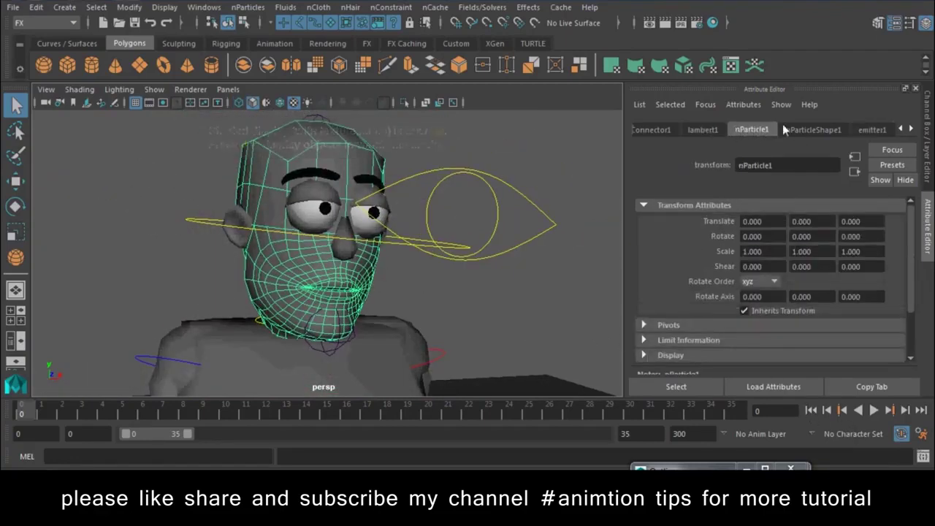
left_click(870, 129)
scroll(763, 246, "up", 3)
scroll(760, 252, "up", 3)
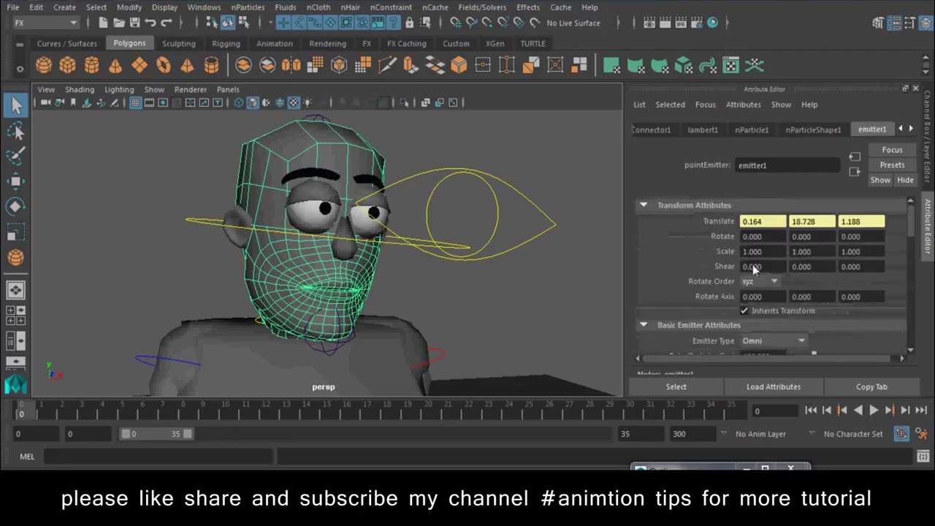
scroll(750, 277, "down", 1)
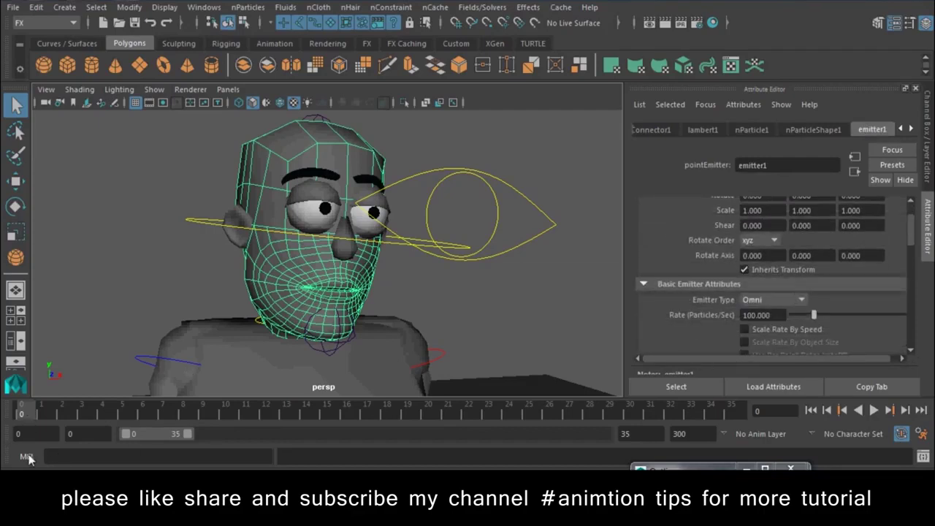
Set emitter1's Rate to 1000 and key it at frame 1.
right_click(706, 314)
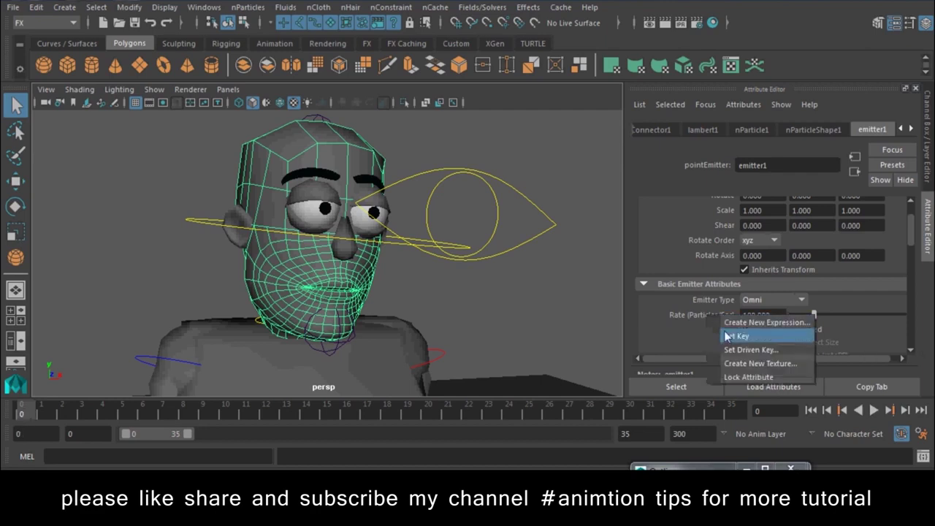
left_click(725, 335)
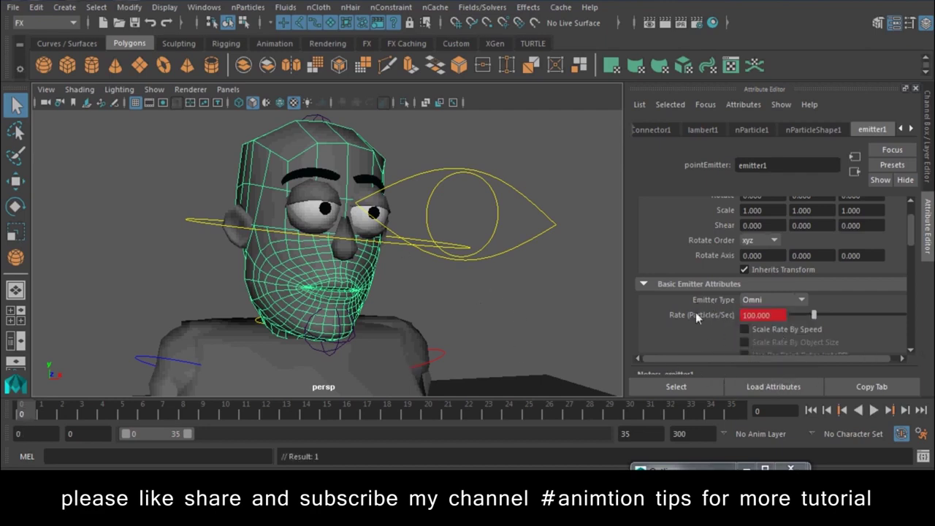
left_click(925, 168)
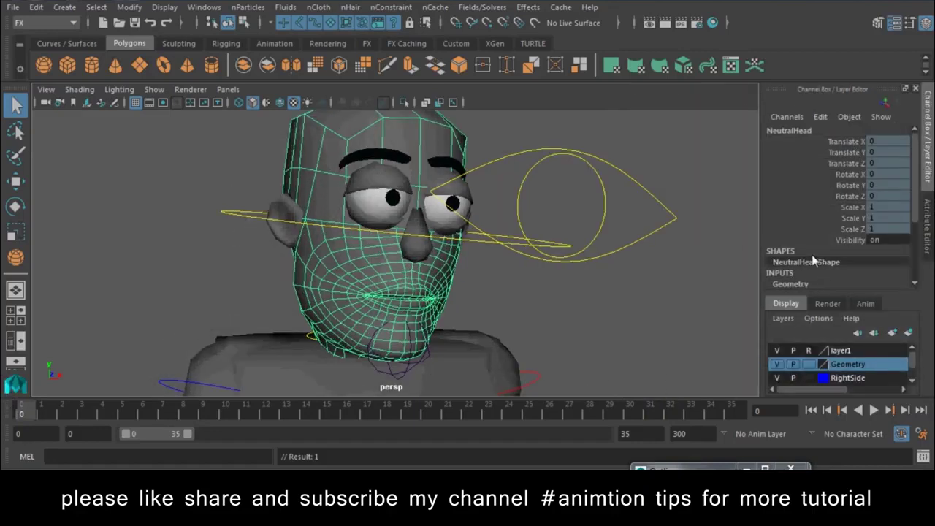
left_click(924, 228)
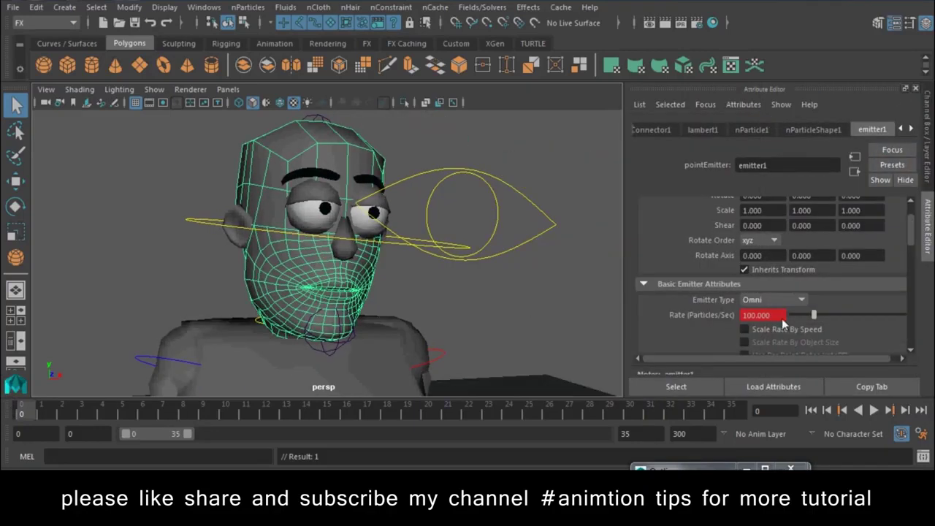
left_click_drag(771, 316, 759, 318)
type("0")
key("Return")
left_click(41, 414)
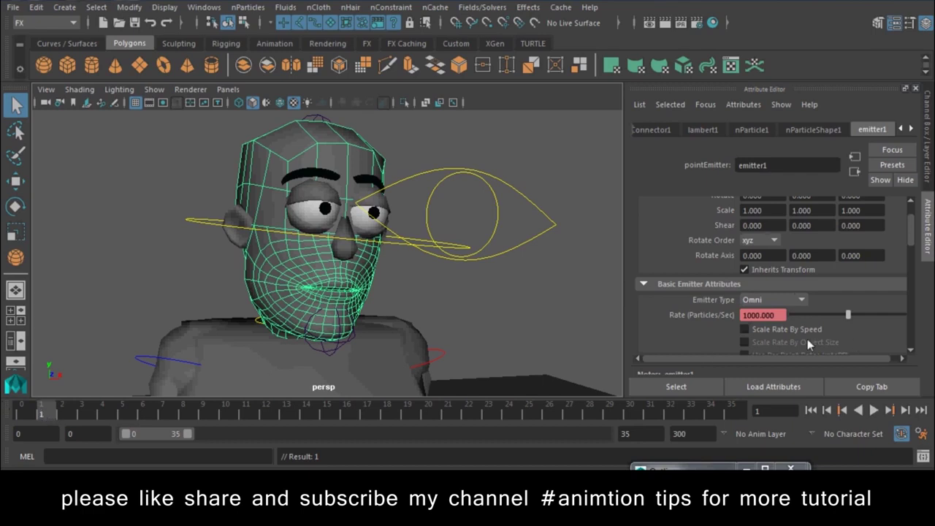
right_click(699, 311)
left_click(730, 330)
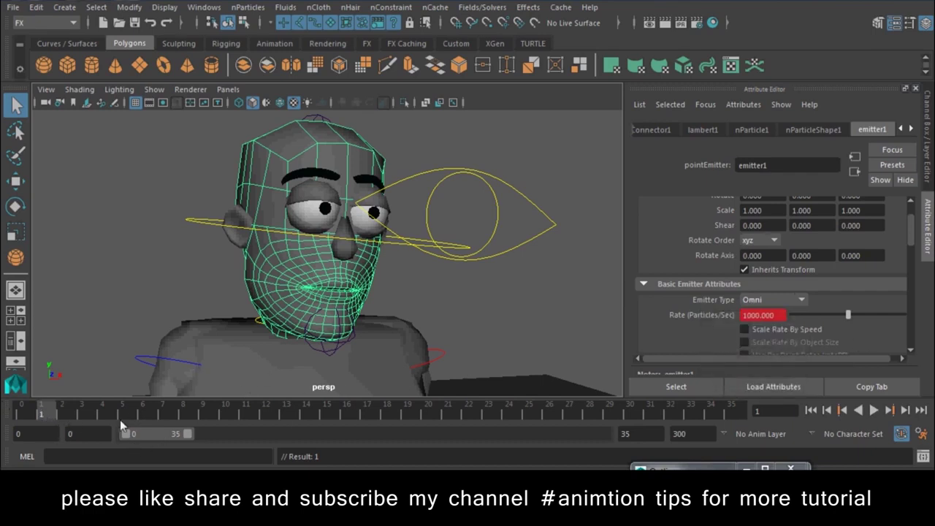
Key the Rate at 0 on frame 2, clear the selection and rewind the timeline.
key("alt+period")
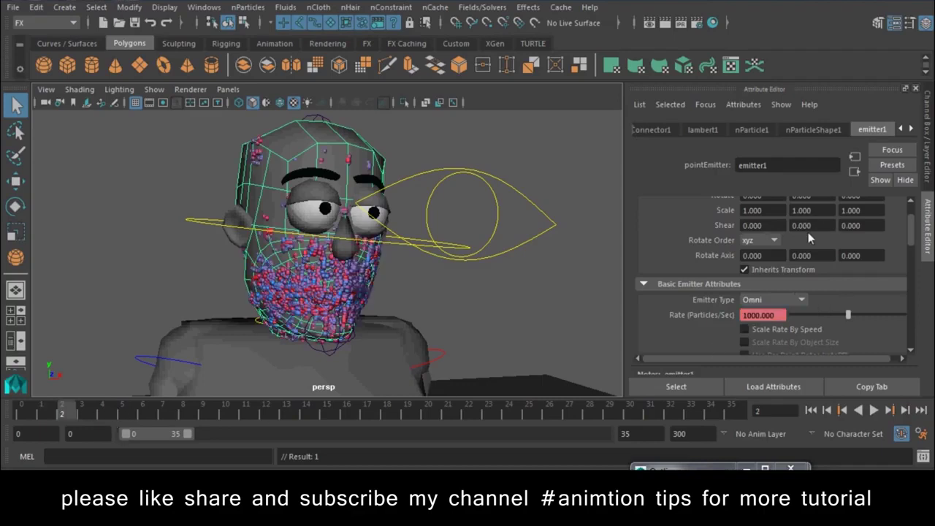
type("0")
key("Return")
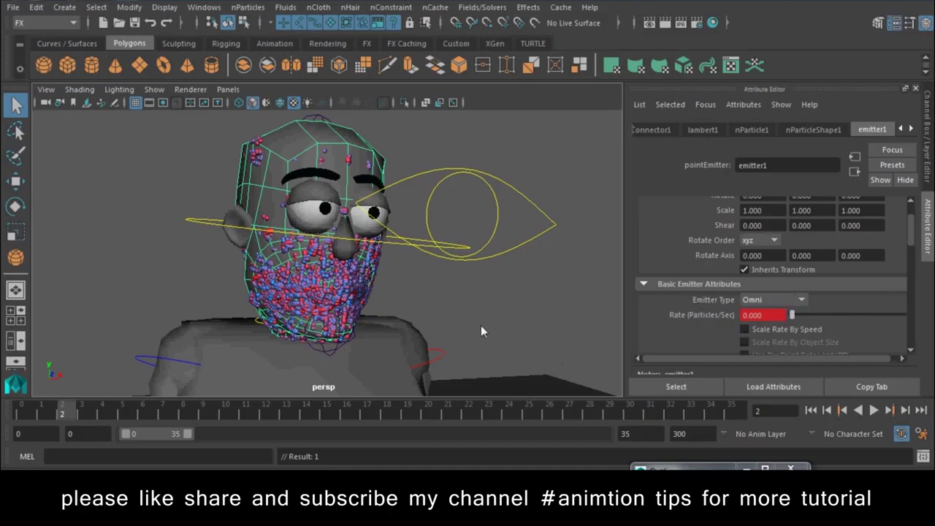
left_click(482, 326)
left_click(809, 410)
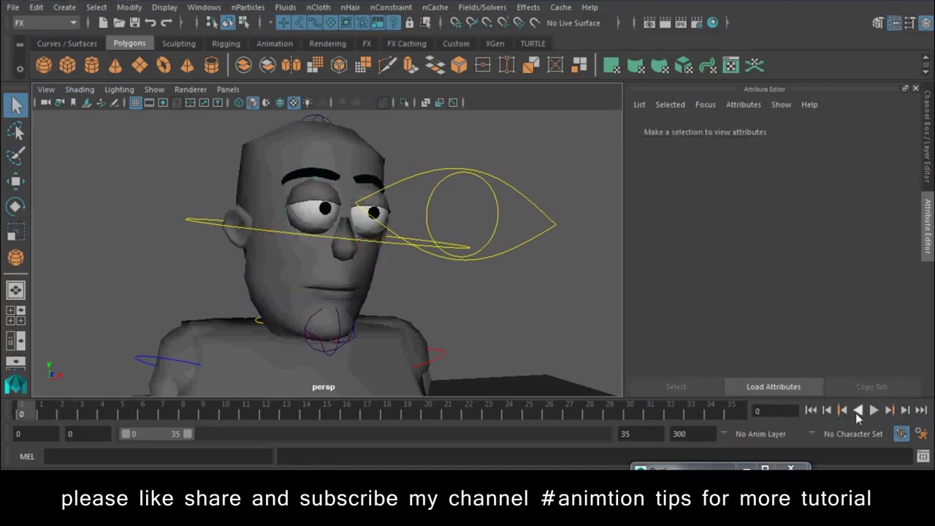
Play the burst emission, then stop and return to textured shaded display.
left_click(873, 409)
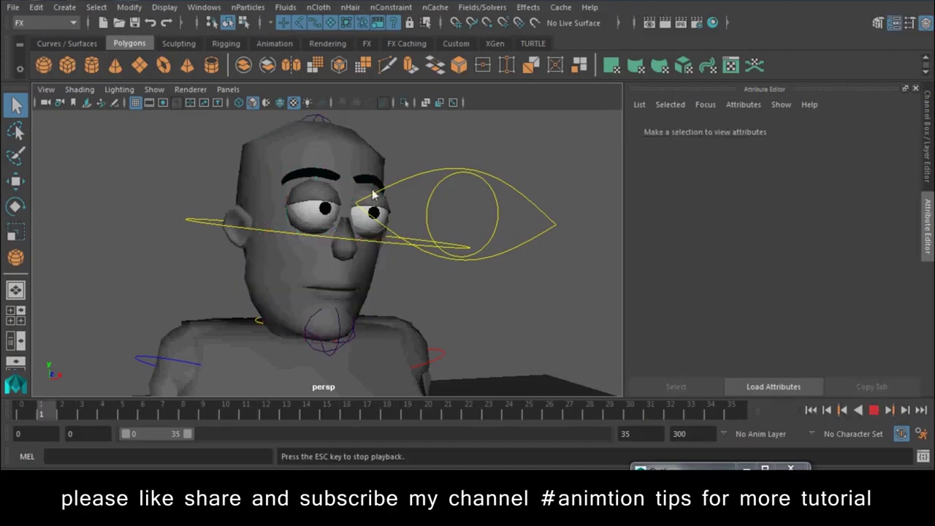
scroll(394, 226, "up", 3)
key("5")
key("Escape")
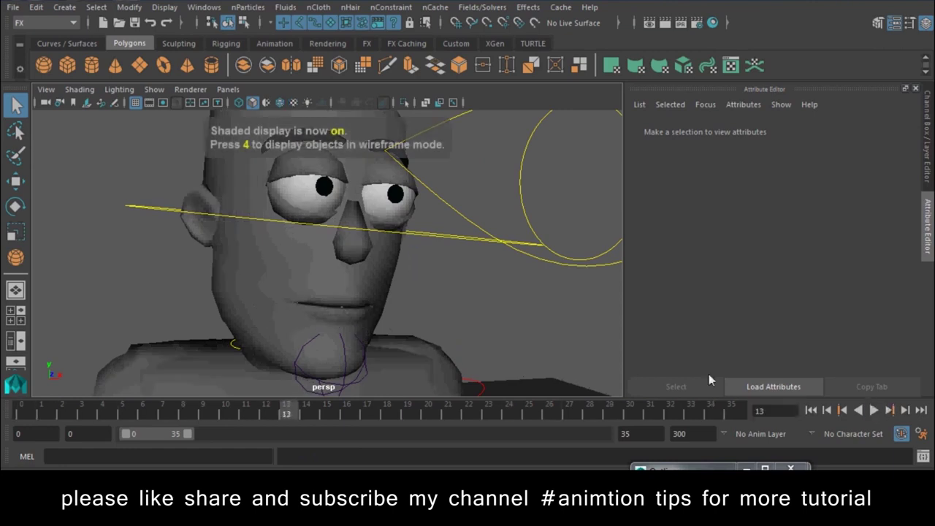
scroll(453, 282, "up", 2)
key("6")
scroll(439, 312, "down", 2)
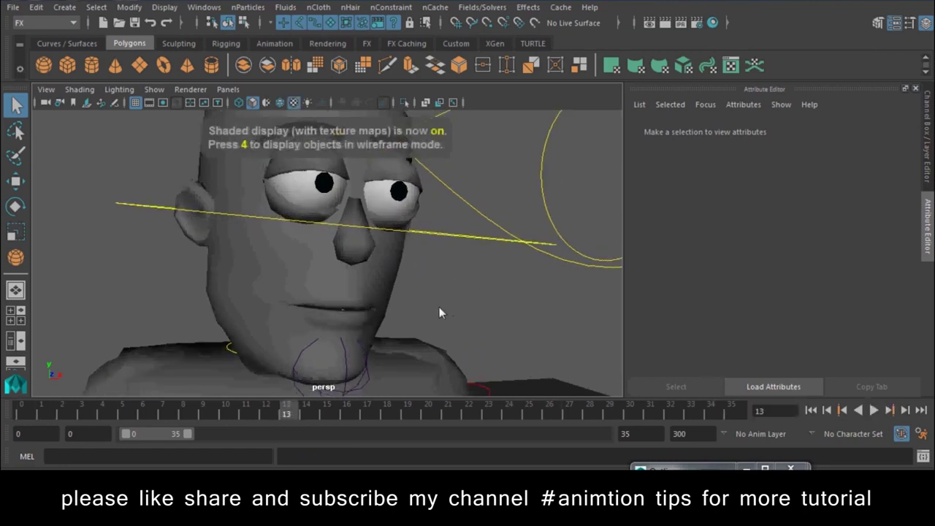
scroll(439, 312, "down", 2)
Orbit to a side view of the character, switch to wireframe and replay the animation.
left_click_drag(428, 295, 409, 317, "alt")
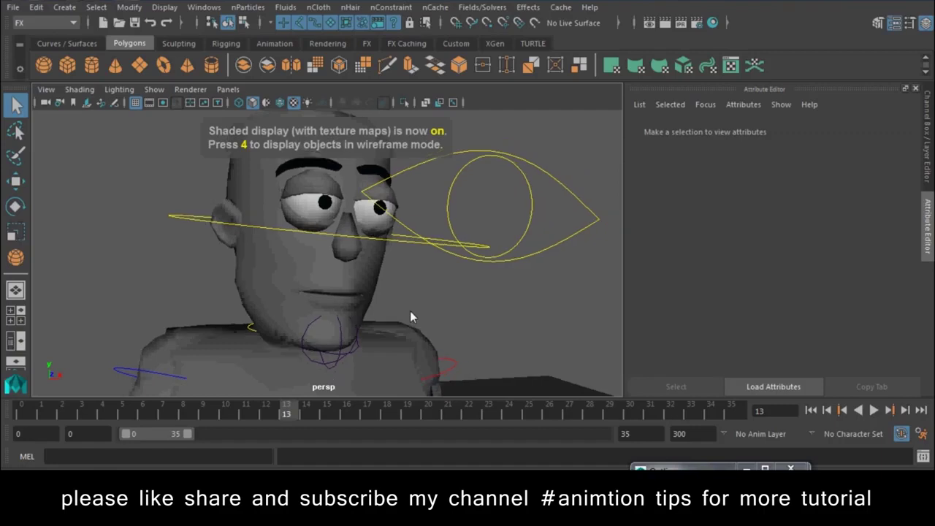
scroll(410, 317, "down", 3)
left_click_drag(322, 261, 419, 269, "alt")
key("4")
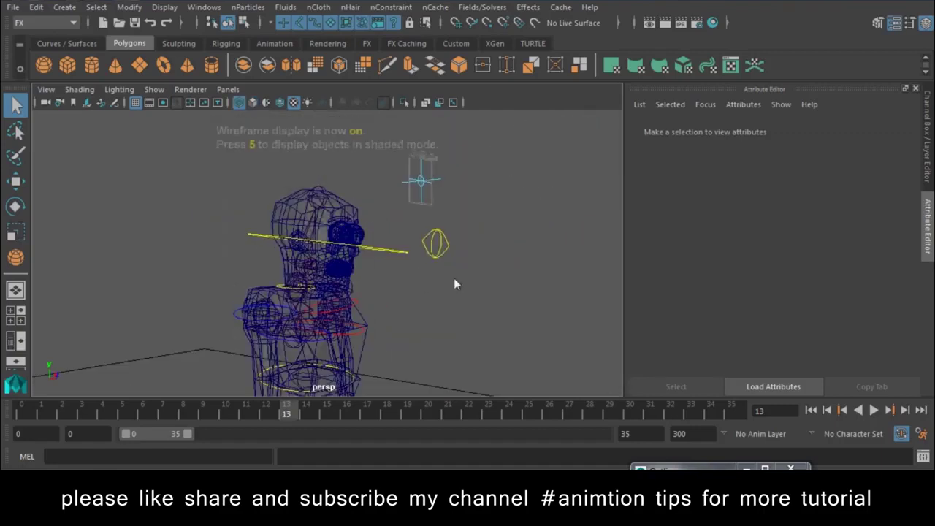
left_click(874, 411)
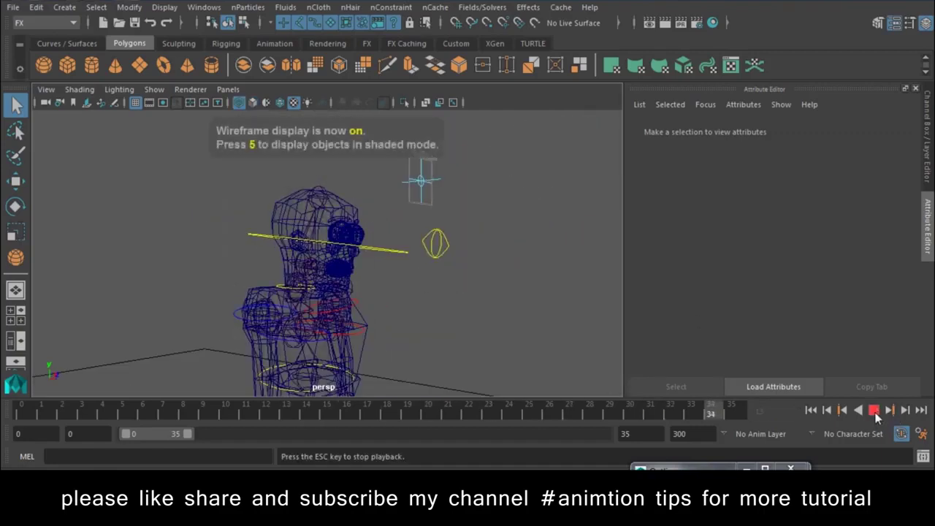
Stop playback, restore the Outliner, select nParticle1 and show emitter1's attributes.
left_click(874, 410)
left_click(687, 468)
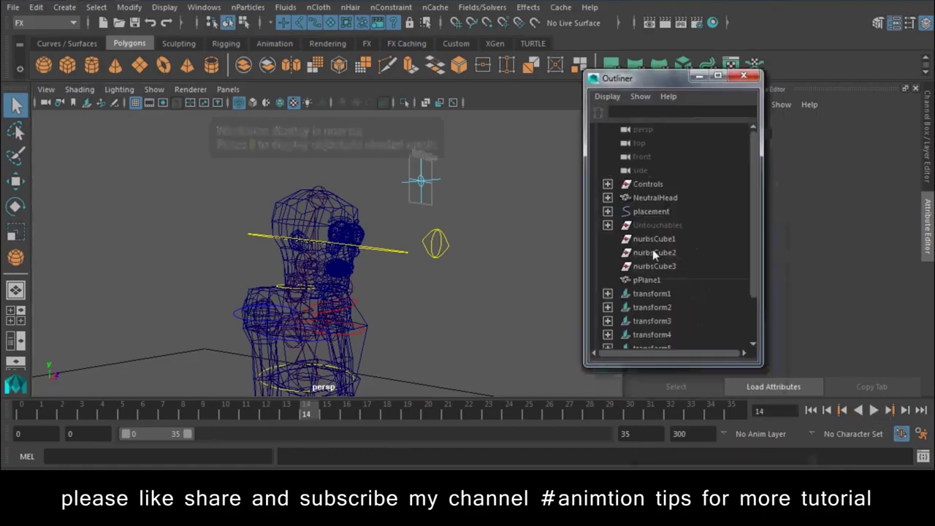
left_click(649, 272)
scroll(662, 261, "down", 2)
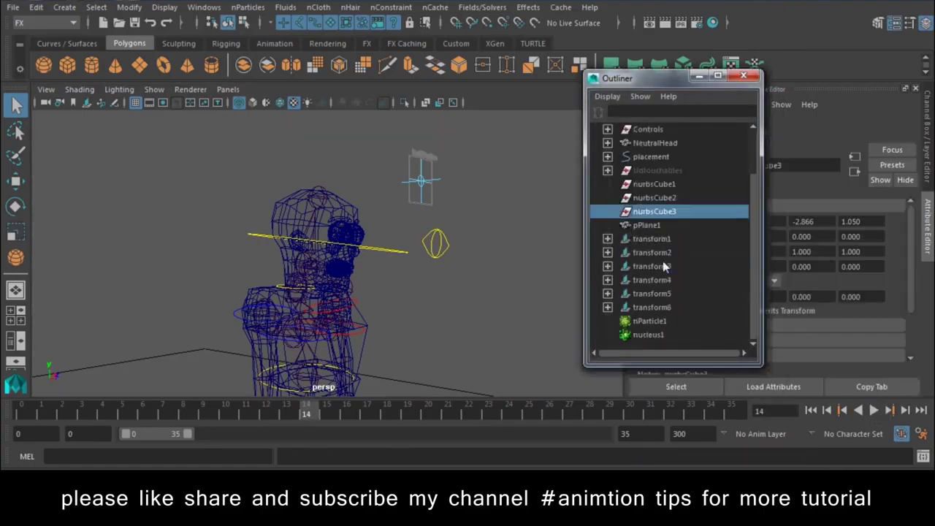
left_click(642, 319)
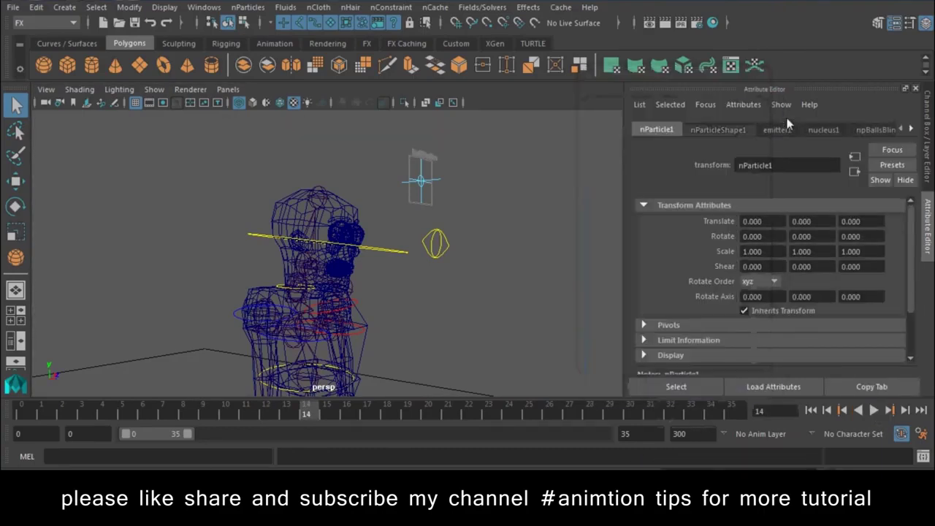
left_click(778, 131)
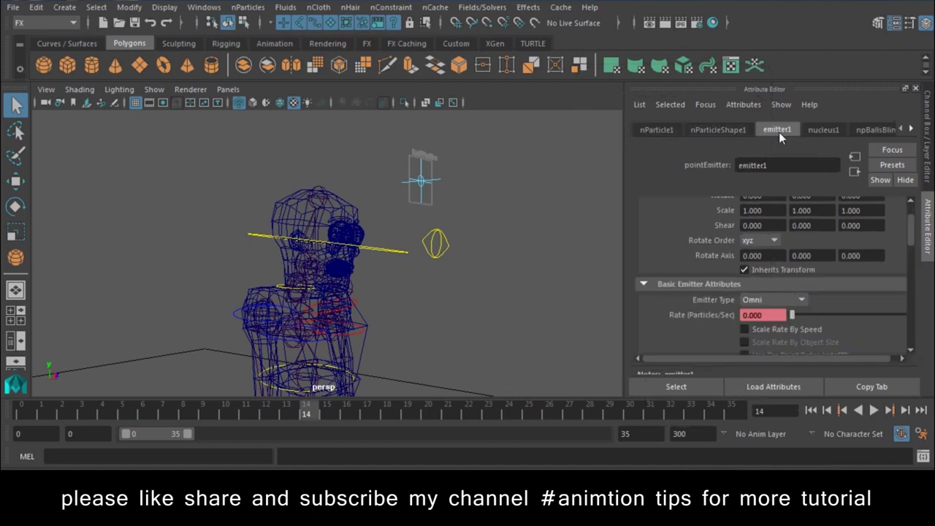
Key the Rate at frame 0, then break its animation connection to keep 1000 constant.
left_click(22, 414)
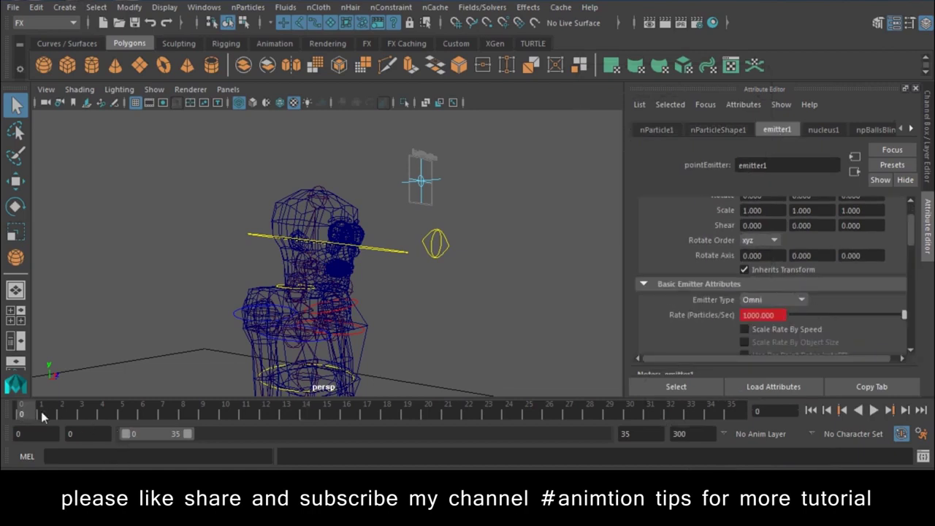
left_click(42, 414)
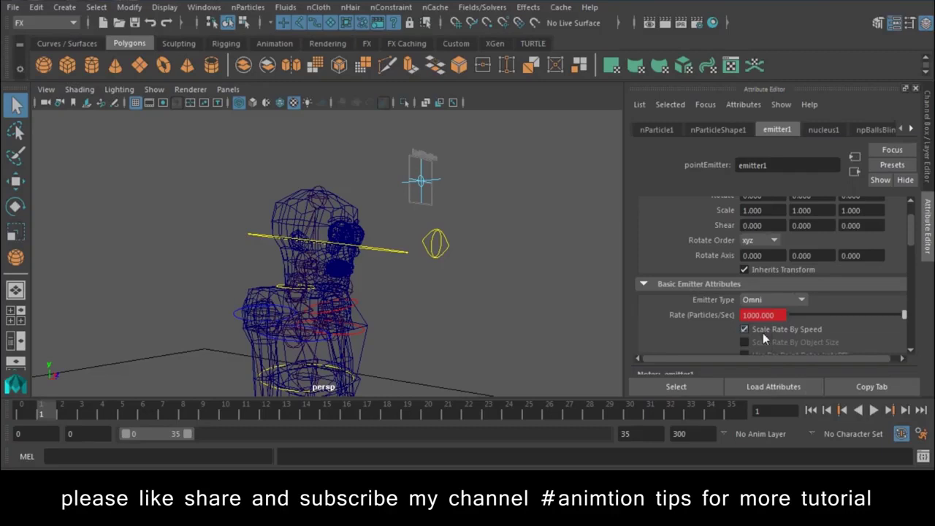
left_click(64, 413)
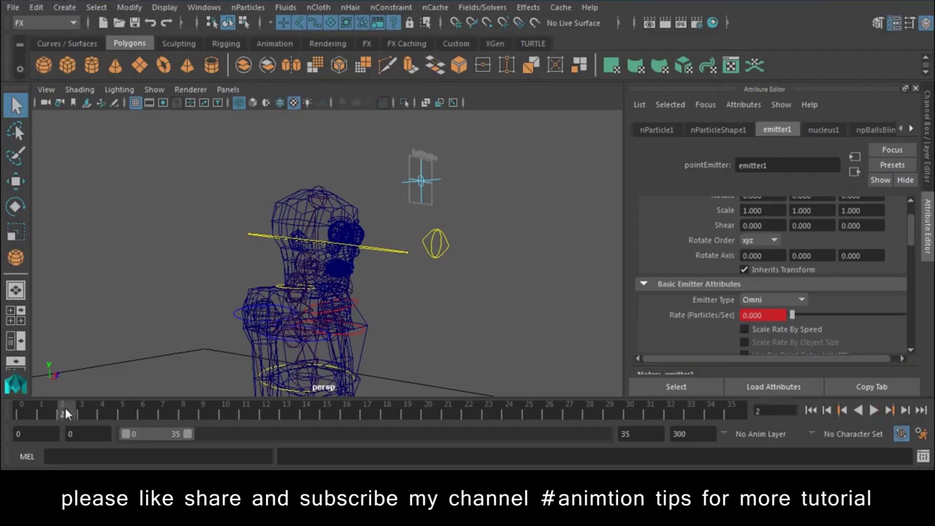
left_click_drag(65, 414, 22, 414)
right_click(690, 317)
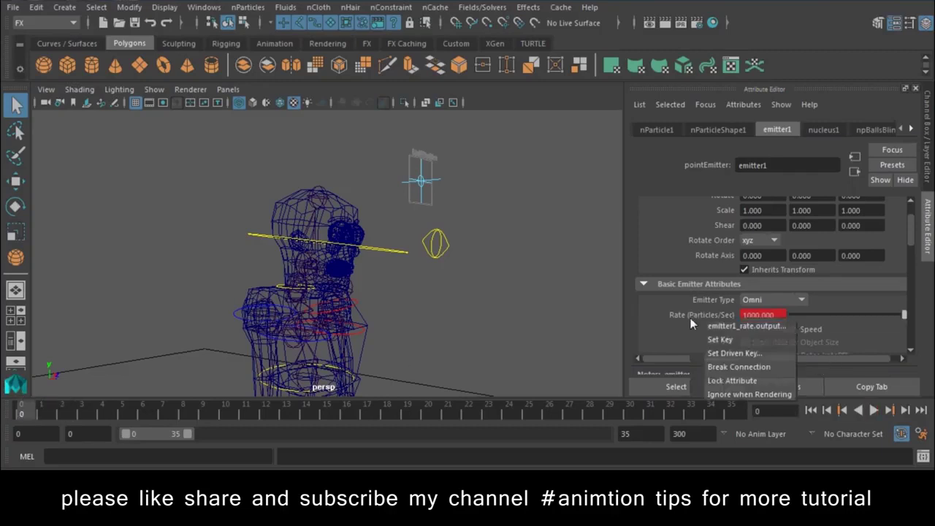
left_click(714, 341)
right_click(715, 319)
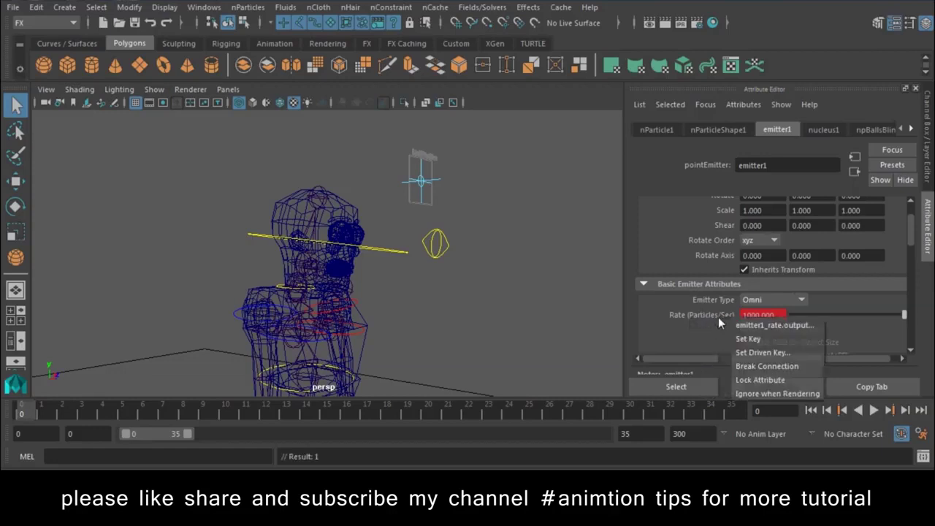
left_click(742, 367)
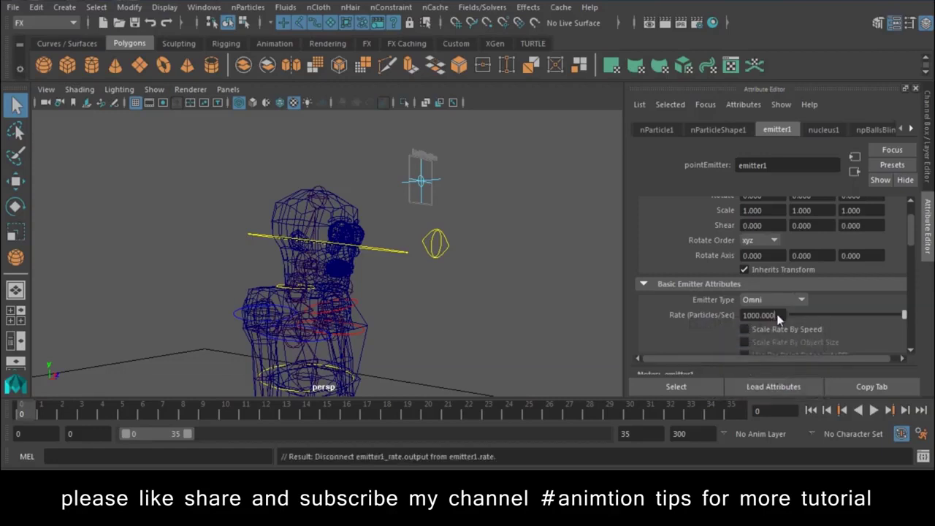
Play the simulation until green nParticles coat the head, then stop the screen recorder.
left_click(873, 410)
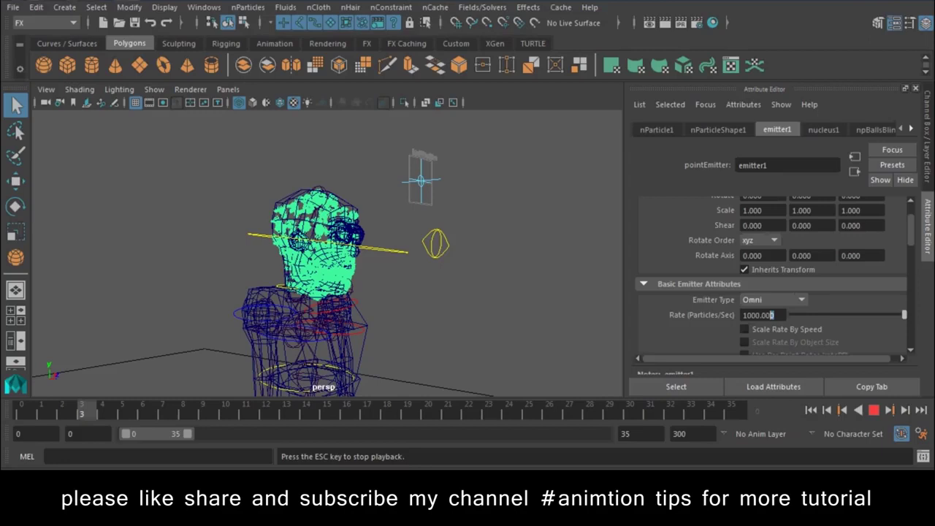
left_click(815, 515)
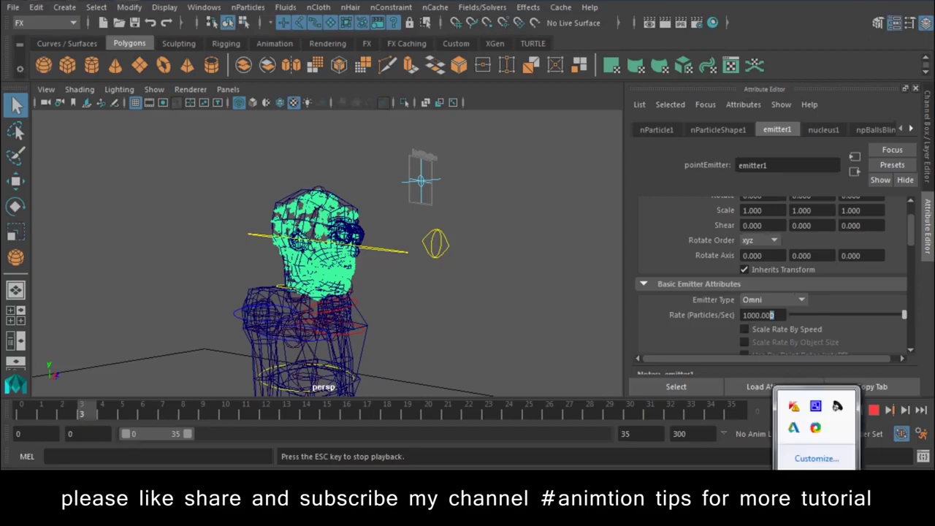
left_click(814, 408)
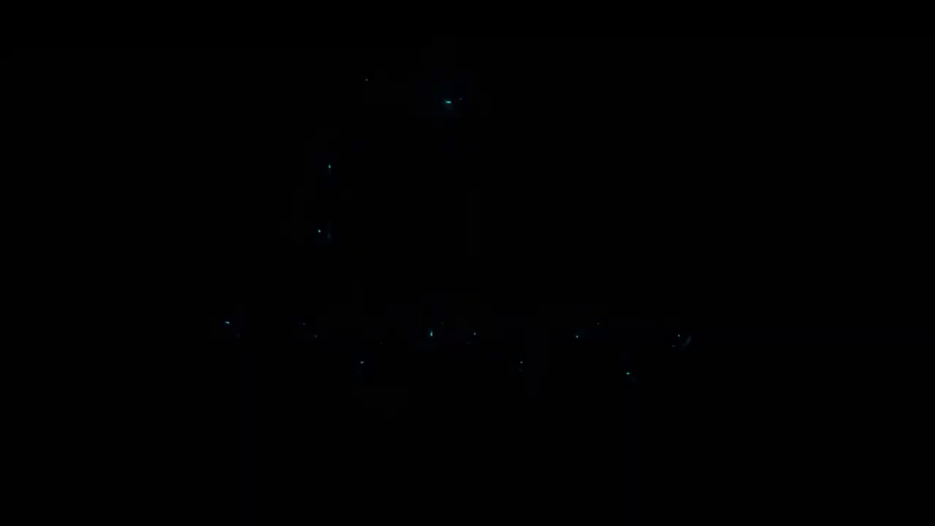